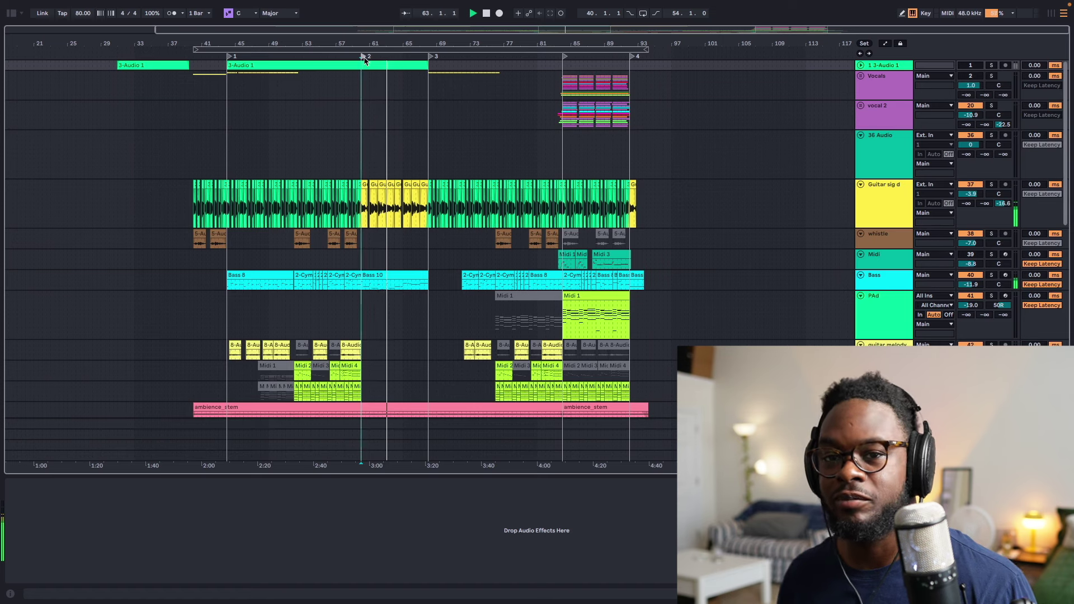
Step: Move playback to the locator near bar 84, solo the Guitar sig d track and play it
{"action": "key", "text": "space"}
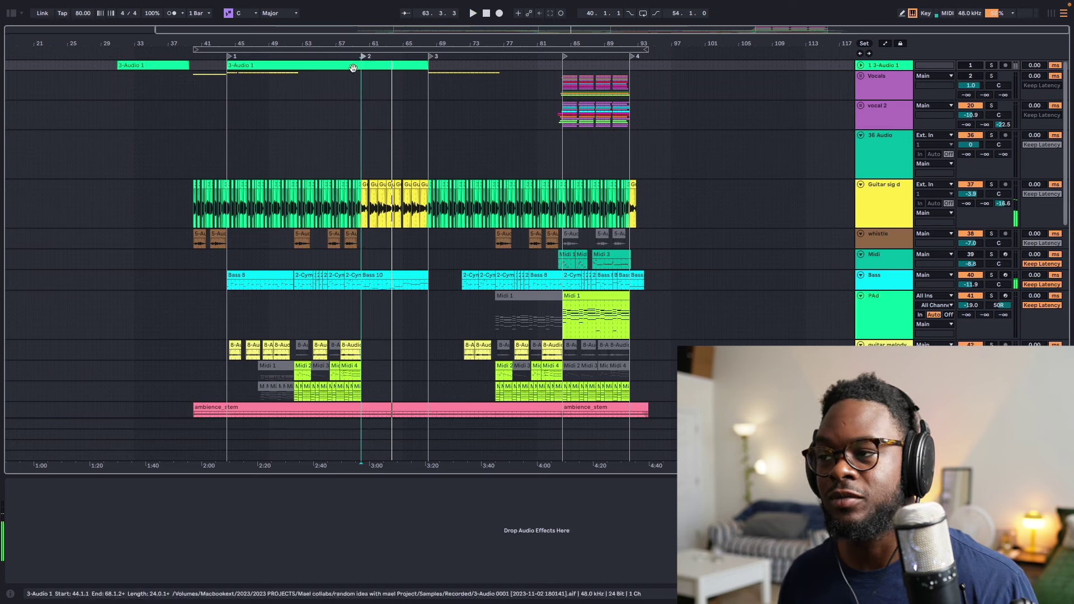
{"action": "left_click", "coordinate": [563, 58]}
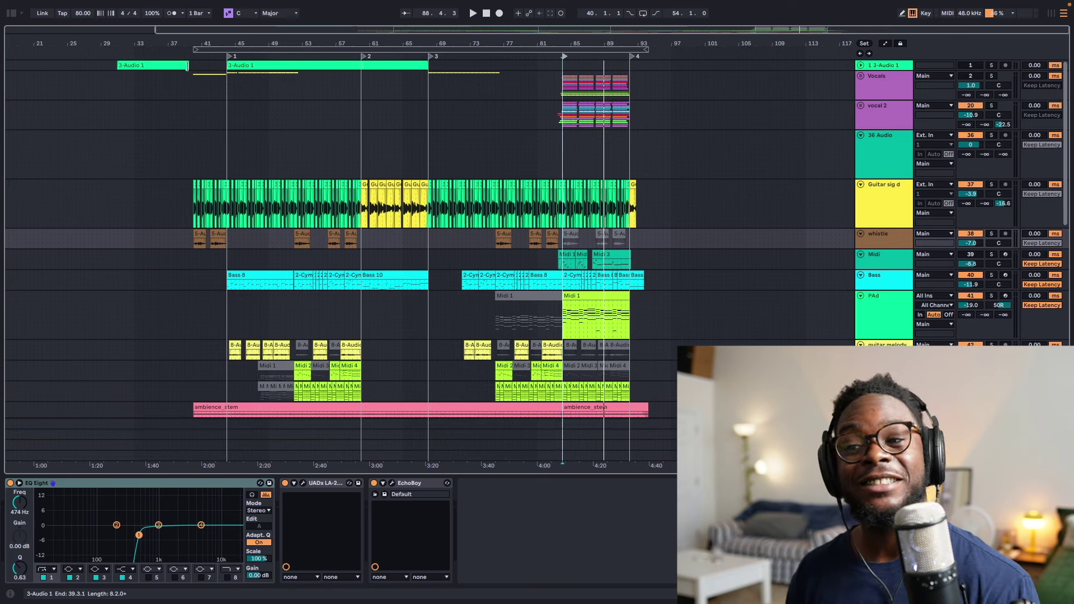
{"action": "left_click", "coordinate": [990, 185]}
{"action": "key", "text": "space"}
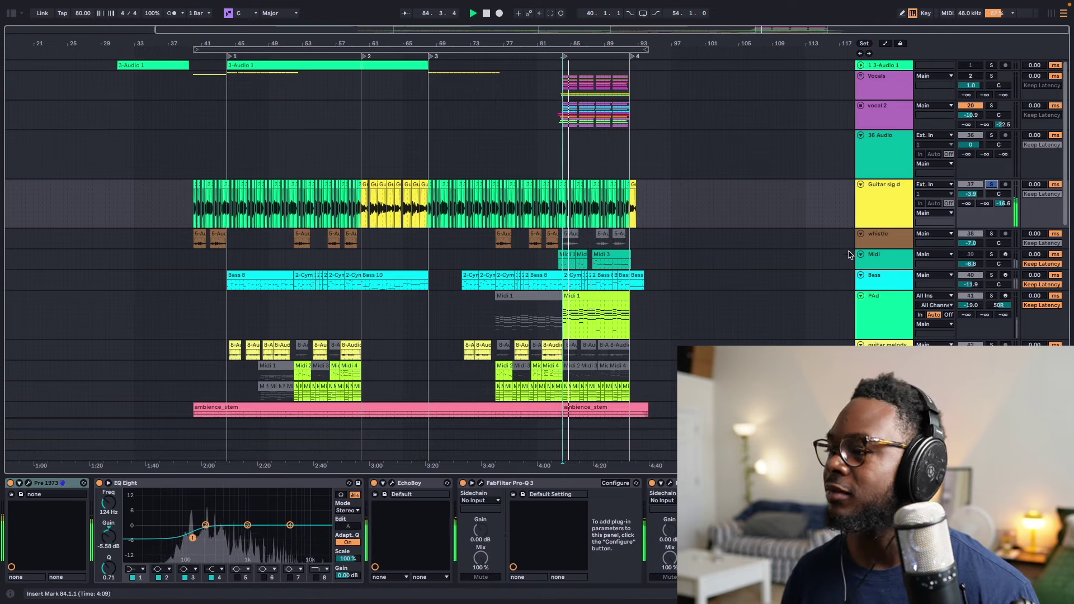
Step: Group all the effects on the Guitar sig d track into one Audio Effect Rack
{"action": "left_click", "coordinate": [886, 204]}
{"action": "left_click", "coordinate": [885, 200]}
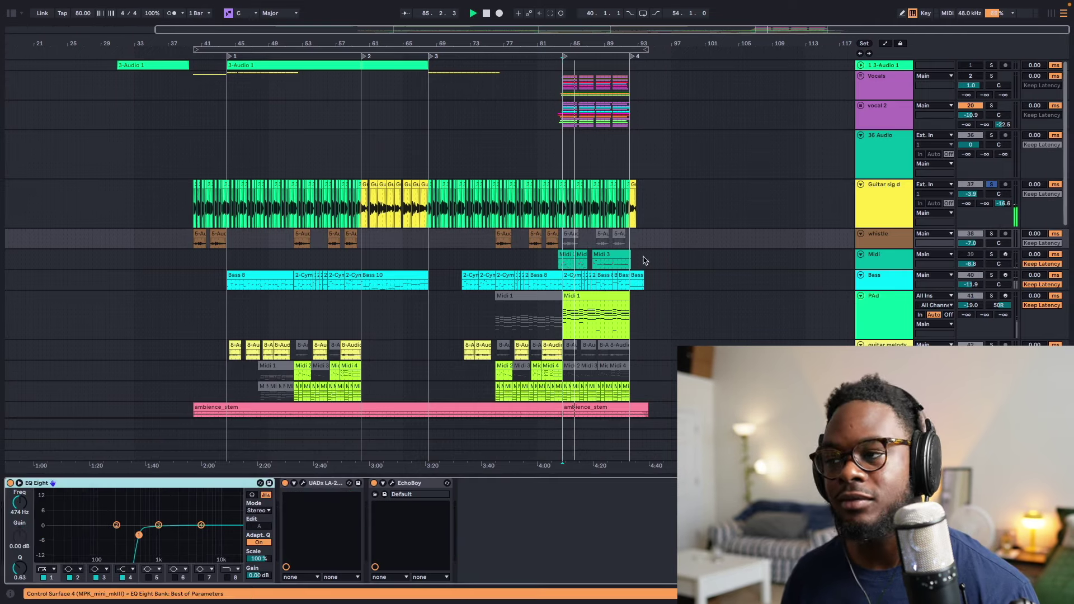
{"action": "left_click", "coordinate": [895, 197]}
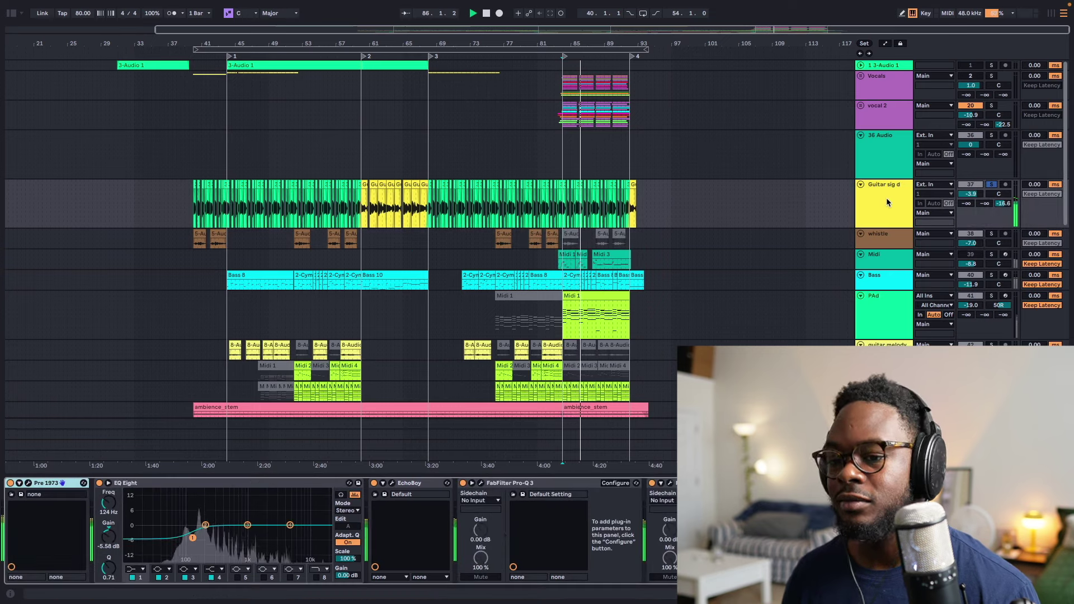
{"action": "key", "text": "space"}
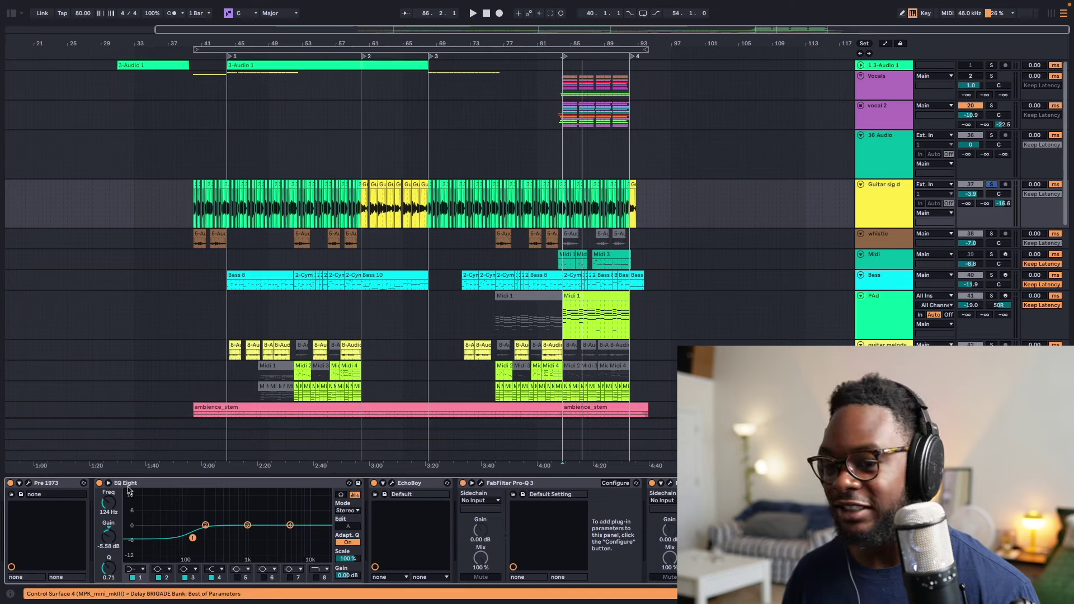
{"action": "left_click", "coordinate": [53, 488]}
{"action": "key", "text": "ctrl+g"}
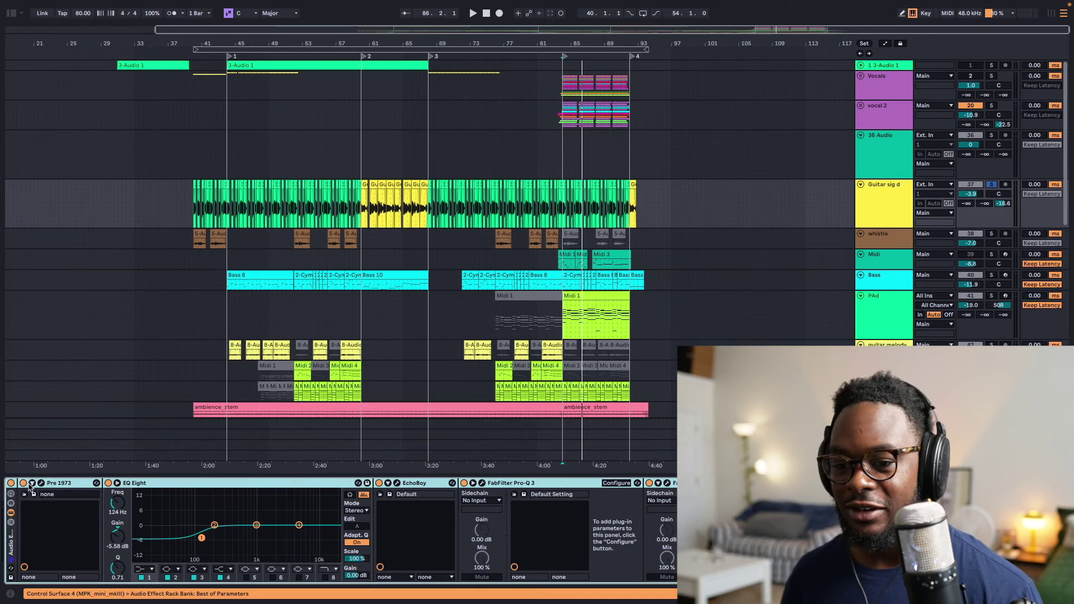
Step: Bypass the whole guitar effect rack and play the section to hear the dry guitar
{"action": "left_click", "coordinate": [10, 484]}
{"action": "key", "text": "space"}
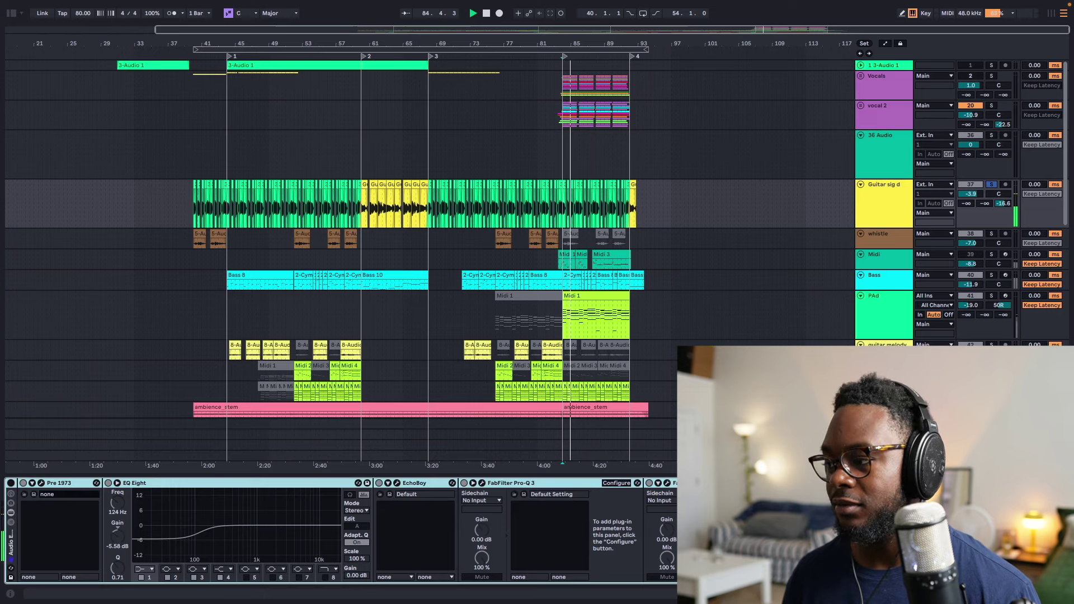
{"action": "left_click", "coordinate": [884, 240]}
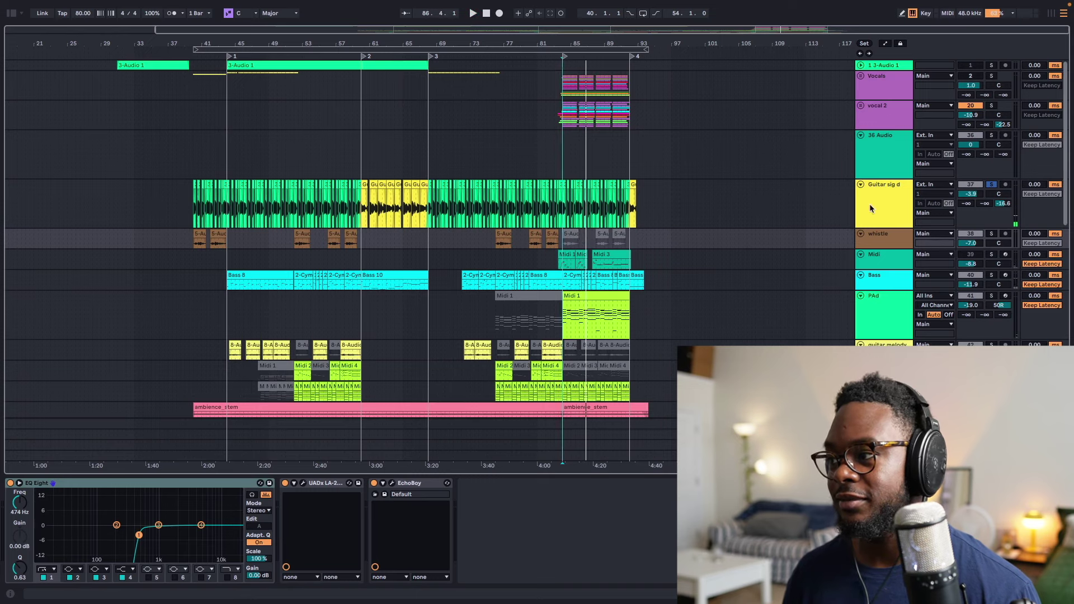
{"action": "left_click", "coordinate": [886, 199]}
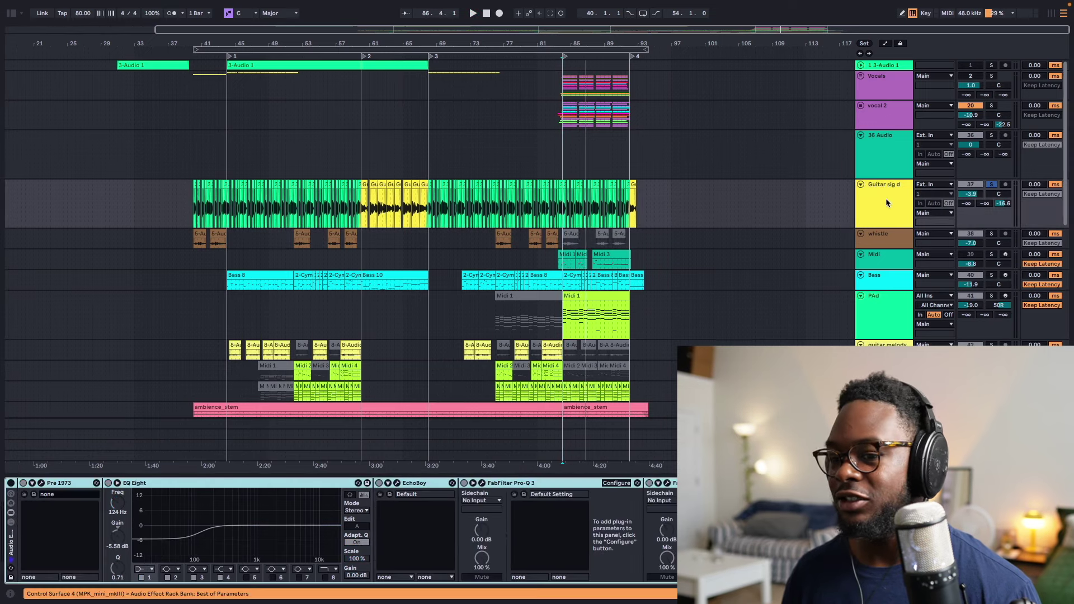
Step: Turn the guitar rack back on with only Pre 1973 active, open that plug-in and play the guitar through it
{"action": "left_click", "coordinate": [41, 483]}
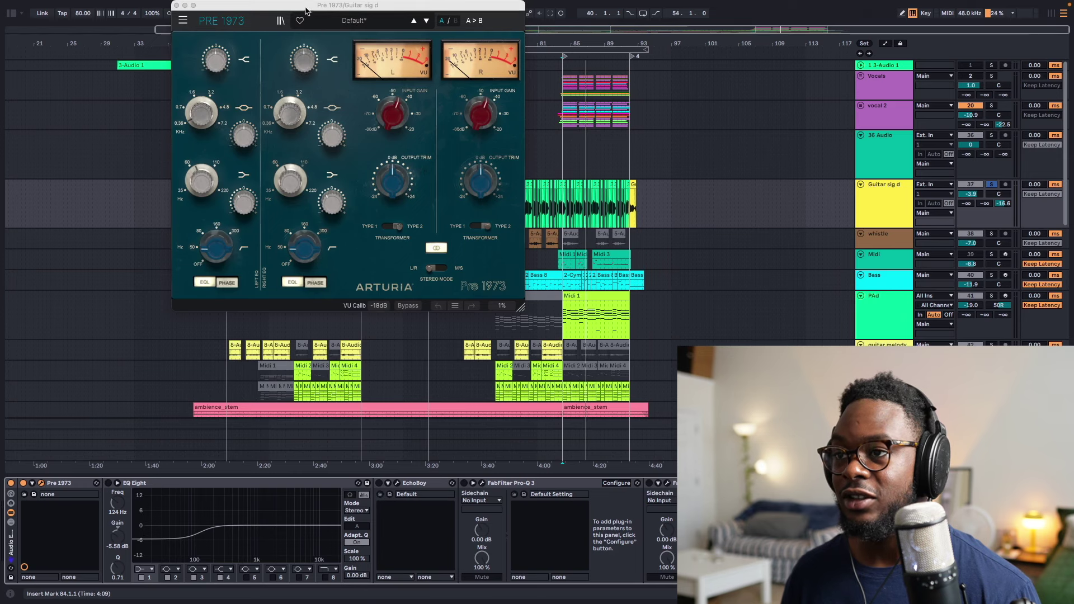
{"action": "left_click_drag", "start_coordinate": [307, 11], "coordinate": [312, 85]}
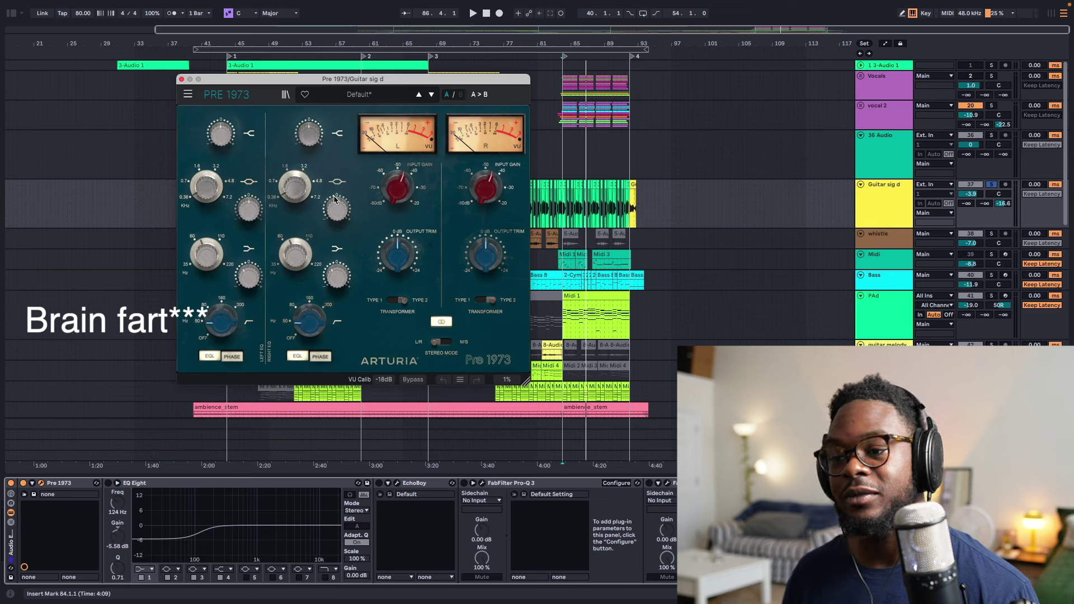
{"action": "mouse_move", "coordinate": [335, 200]}
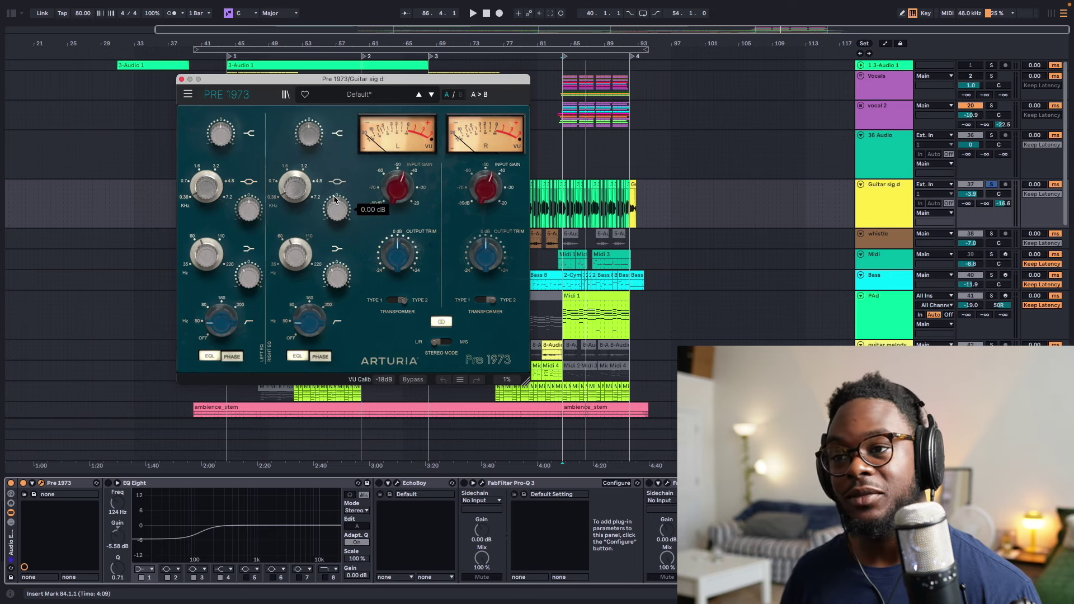
{"action": "key", "text": "space"}
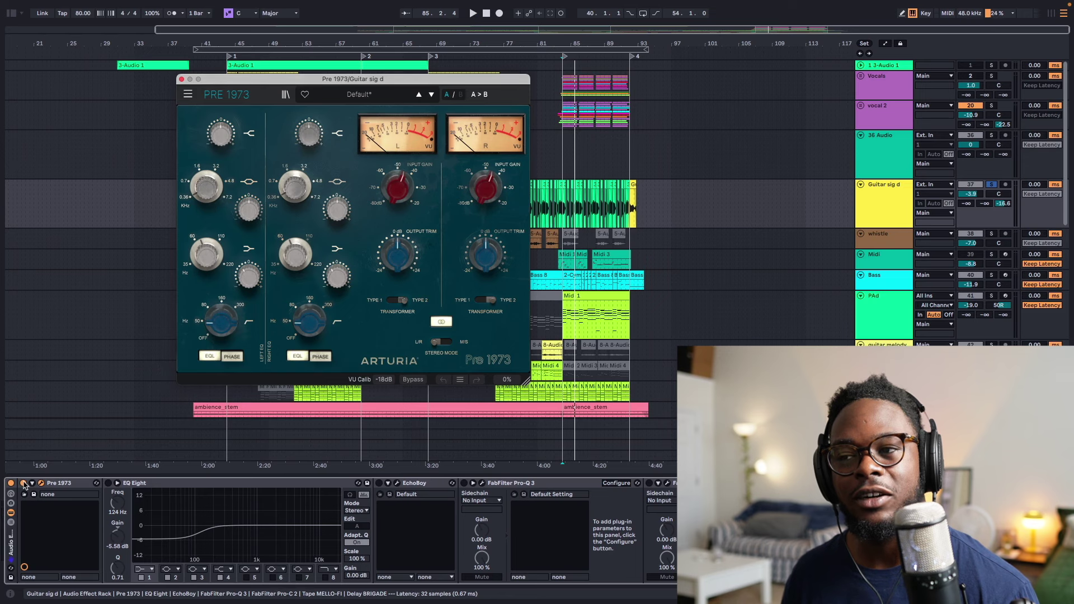
Step: Compare the guitar with Pre 1973 bypassed and enabled, review the preamp's controls and close its window
{"action": "left_click", "coordinate": [23, 483]}
{"action": "key", "text": "space"}
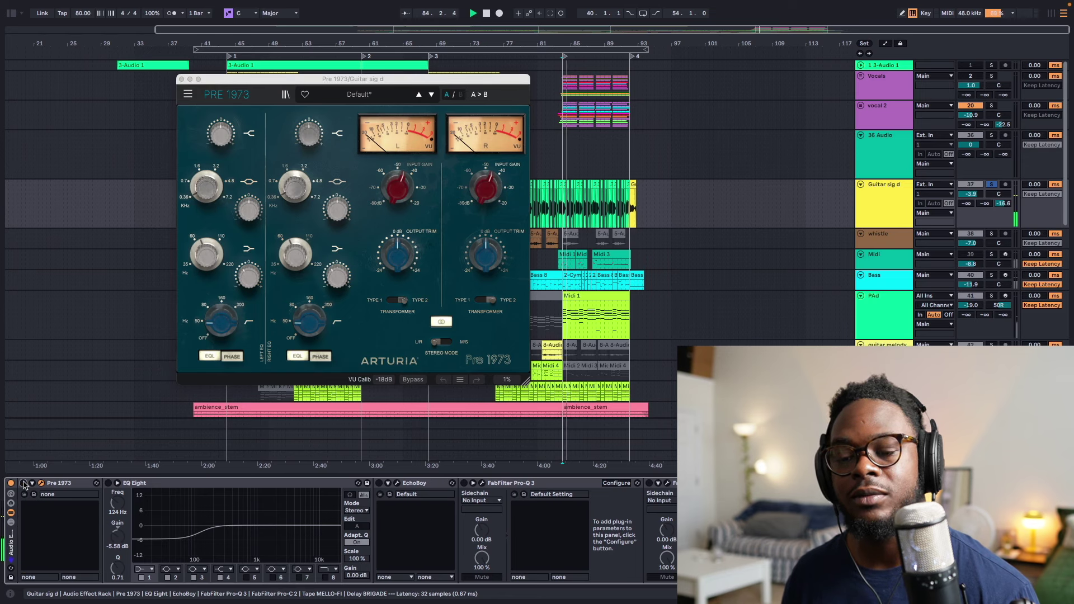
{"action": "key", "text": "space"}
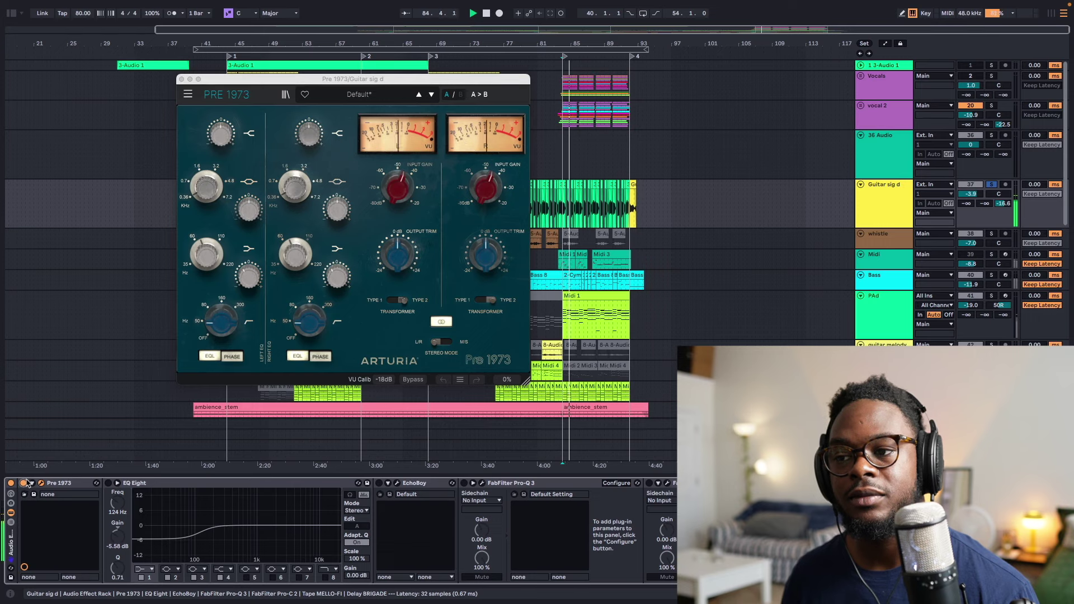
{"action": "key", "text": "space"}
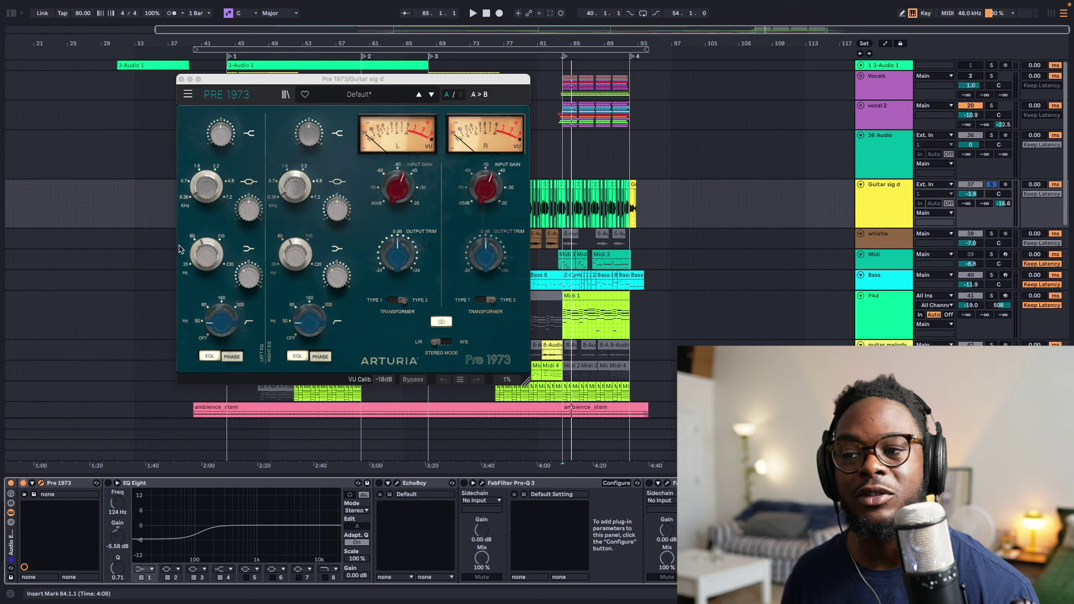
{"action": "mouse_move", "coordinate": [200, 256]}
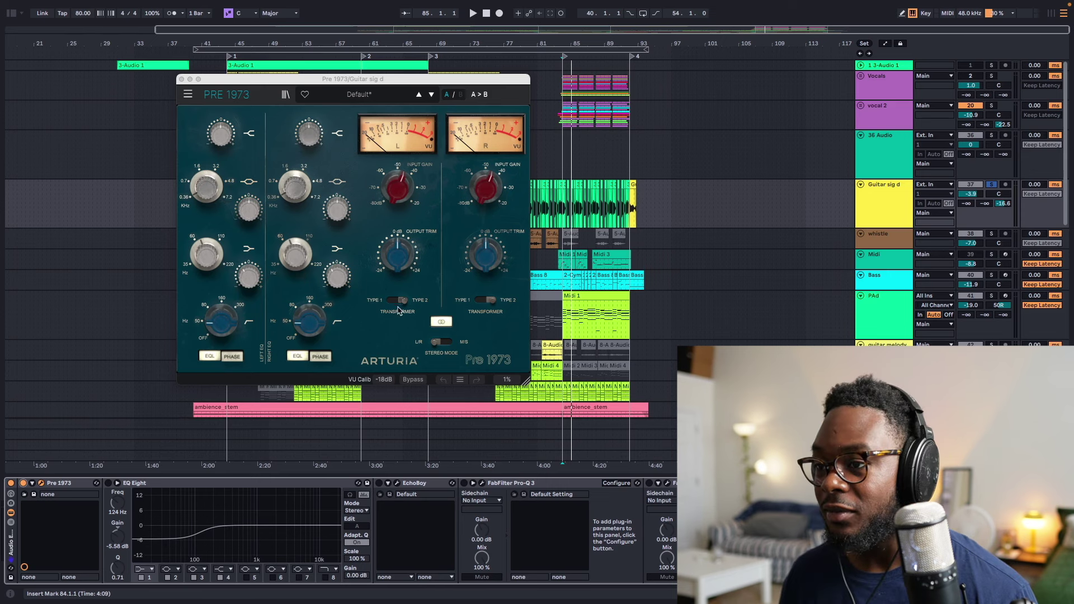
{"action": "mouse_move", "coordinate": [399, 192]}
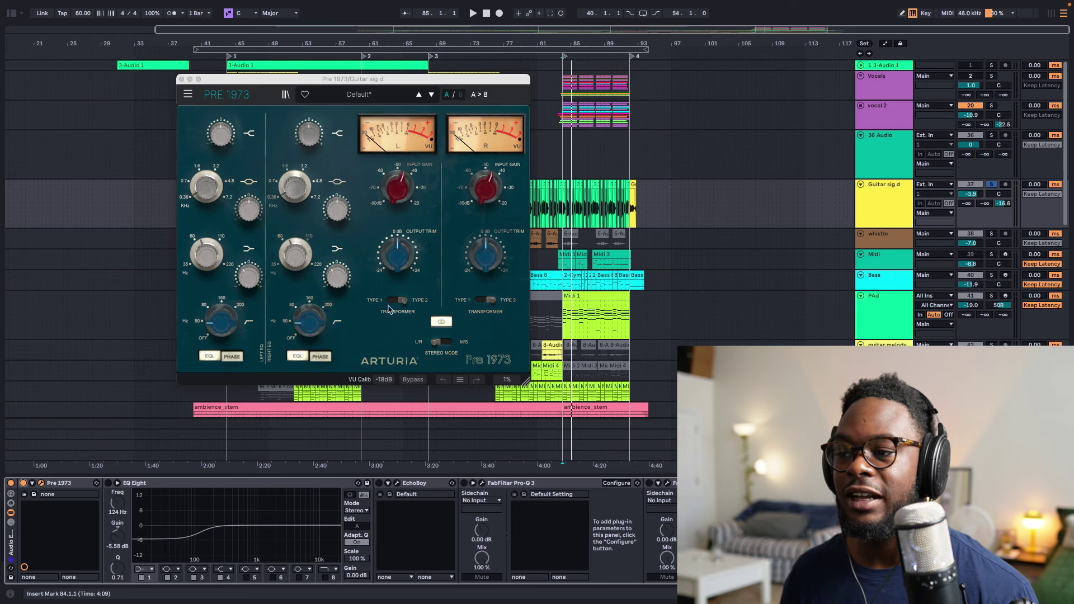
{"action": "left_click", "coordinate": [181, 80]}
Step: Enable EQ Eight and EchoBoy one after the other while auditioning the guitar, and view EchoBoy's settings
{"action": "left_click", "coordinate": [108, 483]}
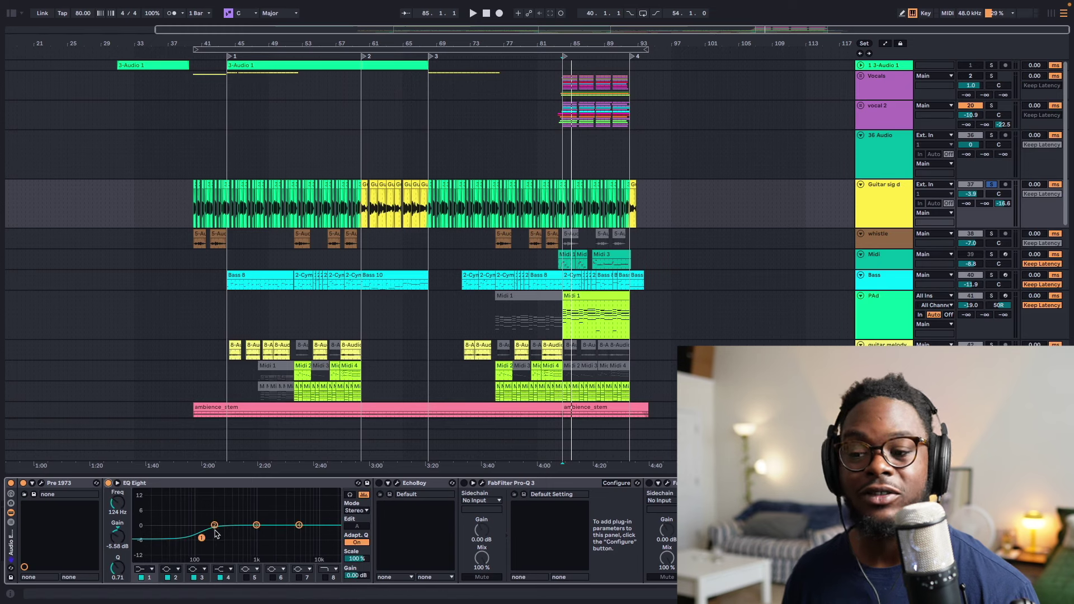
{"action": "key", "text": "space"}
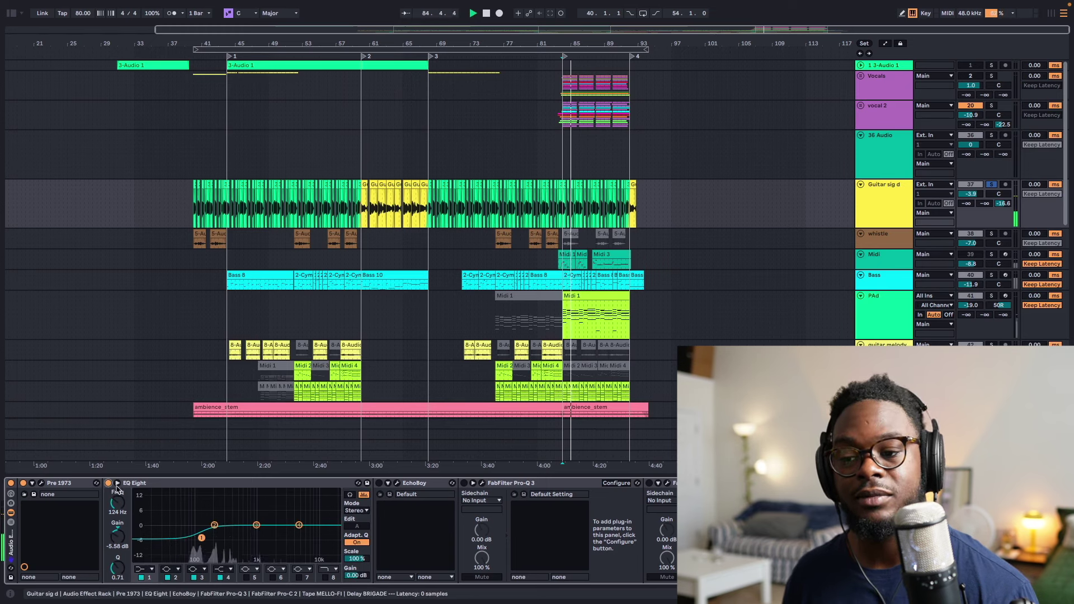
{"action": "left_click", "coordinate": [378, 484]}
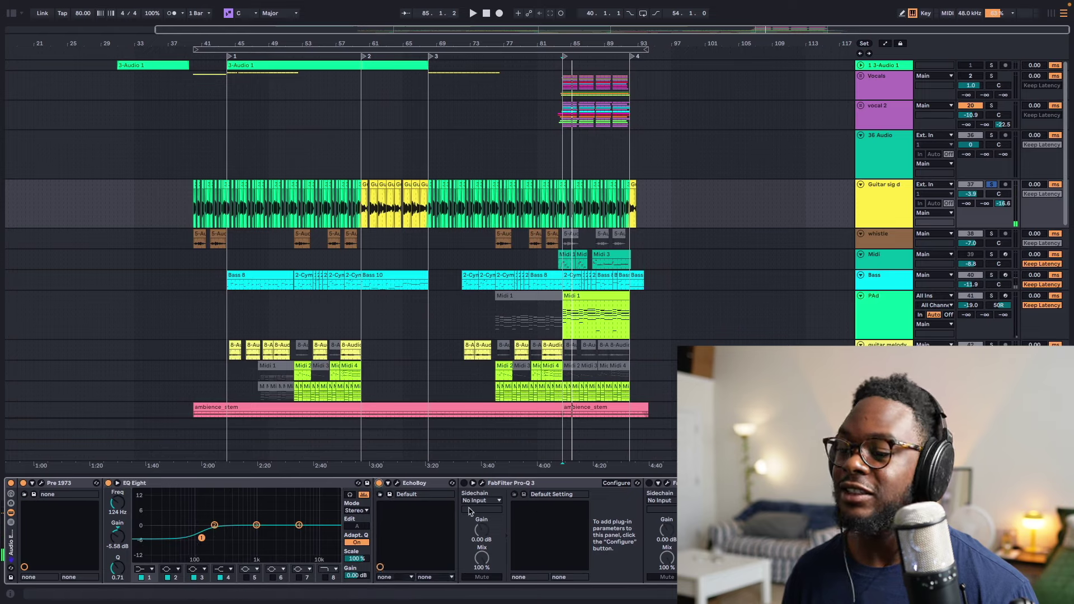
{"action": "key", "text": "space"}
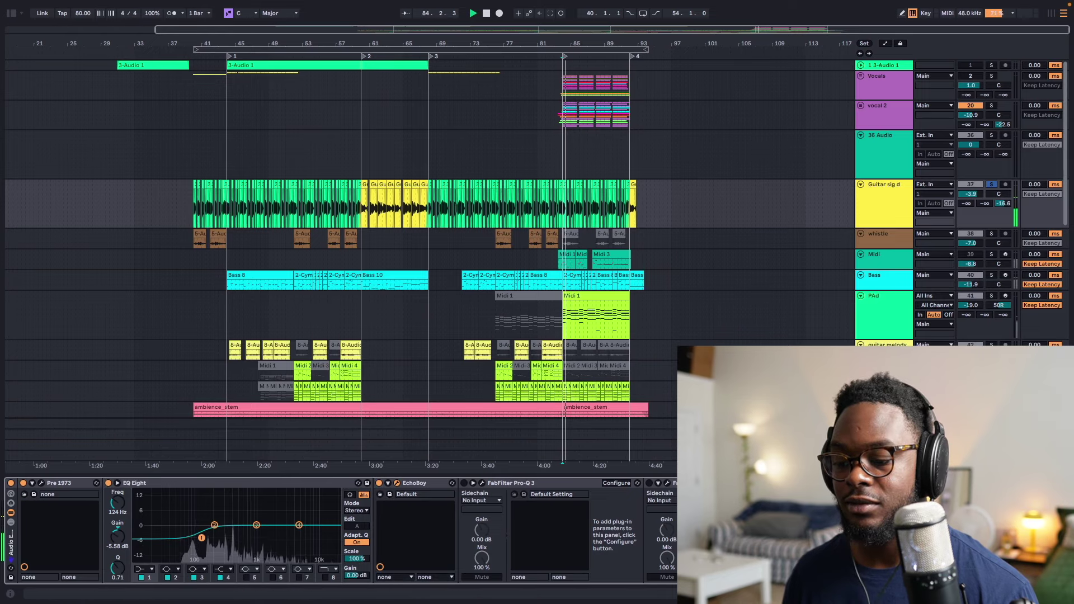
{"action": "left_click", "coordinate": [397, 482]}
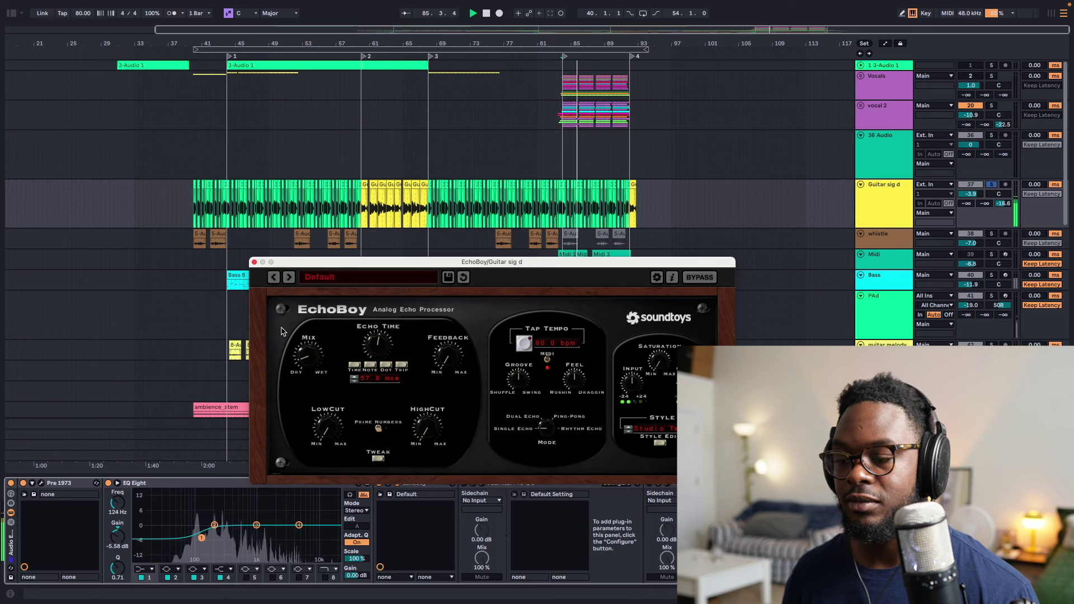
{"action": "left_click", "coordinate": [254, 262]}
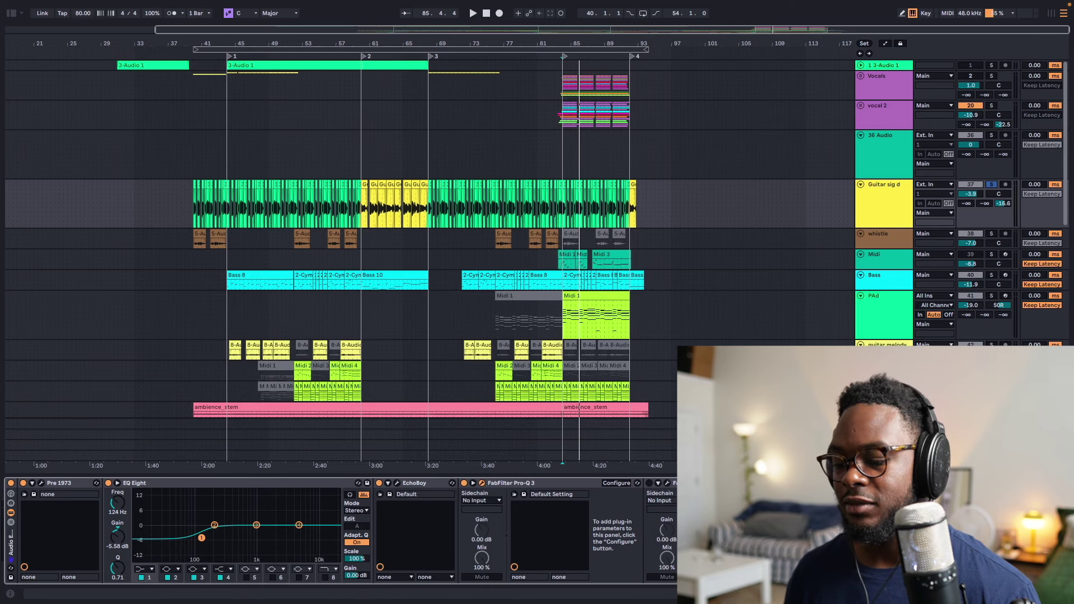
Step: Examine the FabFilter Pro-Q 3 curve on the guitar during playback and close the plug-in window
{"action": "left_click", "coordinate": [482, 482]}
{"action": "key", "text": "space"}
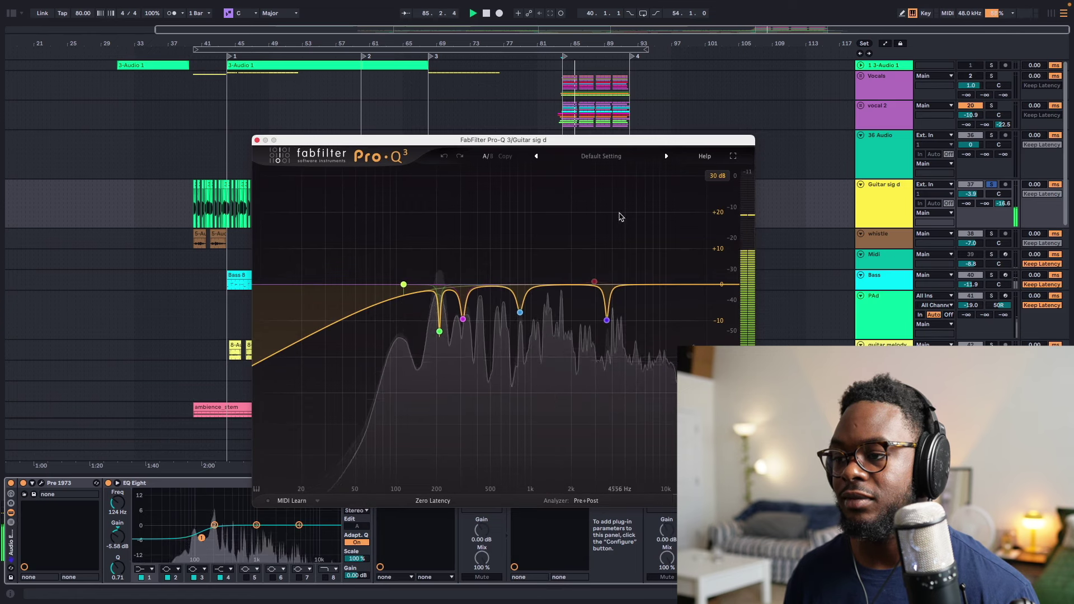
{"action": "key", "text": "space"}
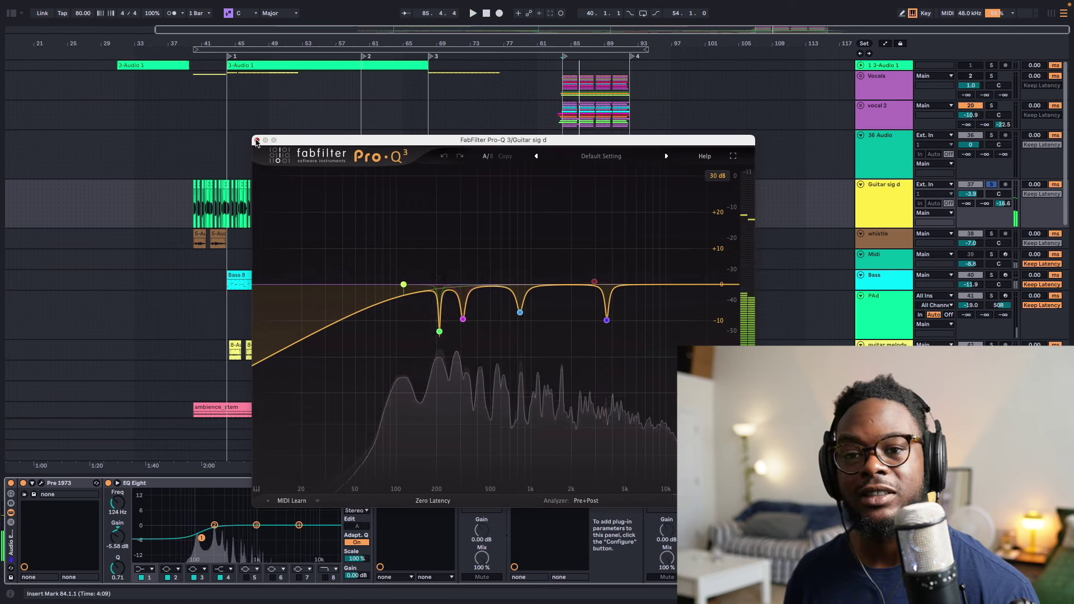
{"action": "left_click", "coordinate": [257, 140]}
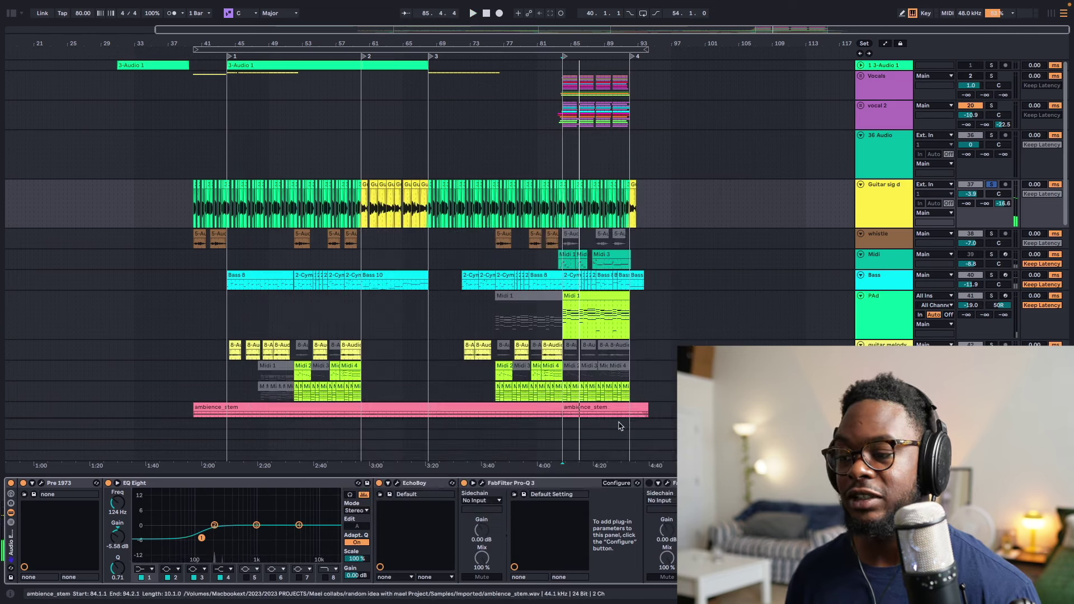
Step: Enable FabFilter Pro-C 2 on the guitar and check its compression settings during playback
{"action": "key", "text": "space"}
{"action": "left_click", "coordinate": [668, 482]}
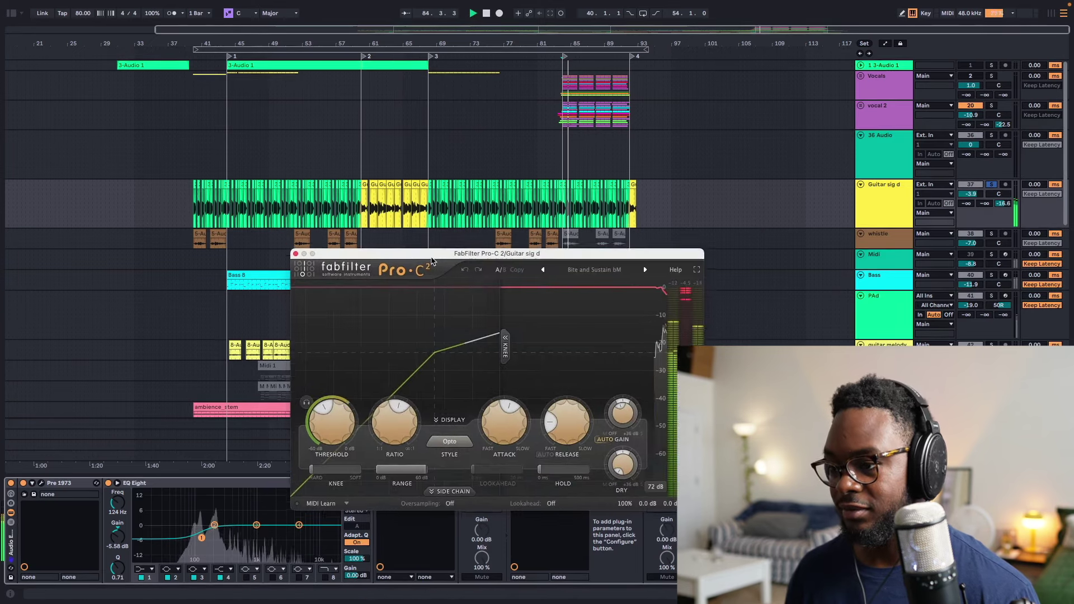
{"action": "left_click_drag", "start_coordinate": [431, 262], "coordinate": [414, 247]}
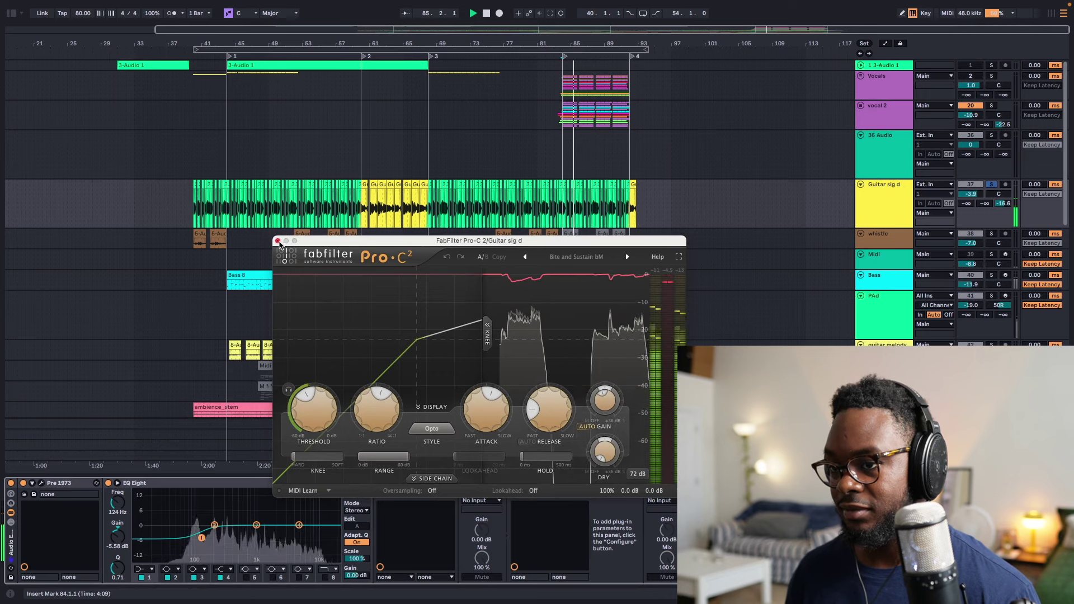
{"action": "left_click", "coordinate": [277, 241]}
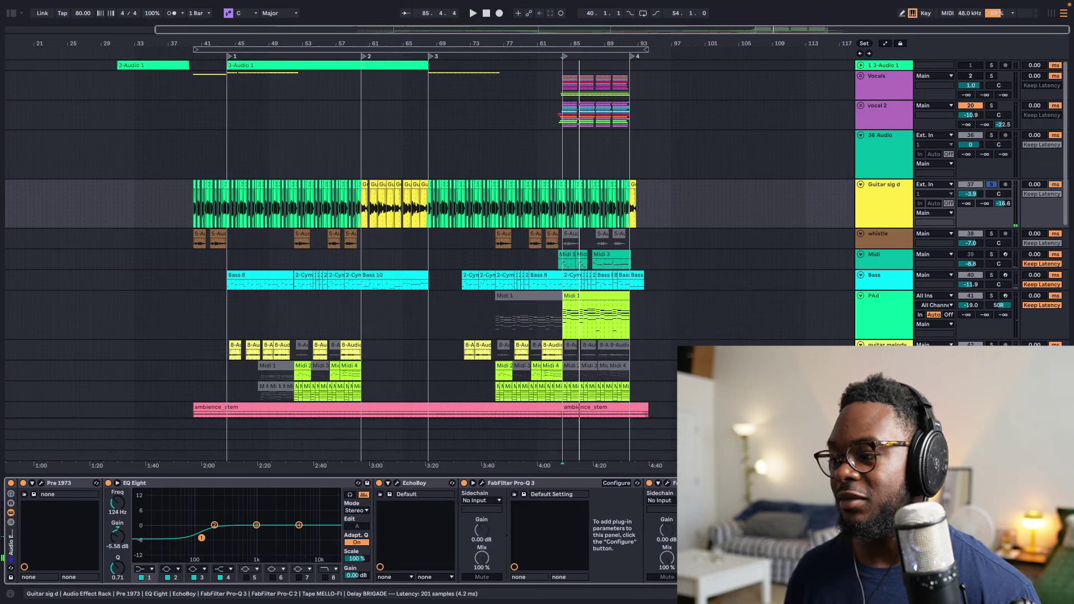
Step: Review the Tape MELLO-FI and Delay BRIGADE settings on the guitar, listen to the result and close both windows
{"action": "key", "text": "super+alt+p"}
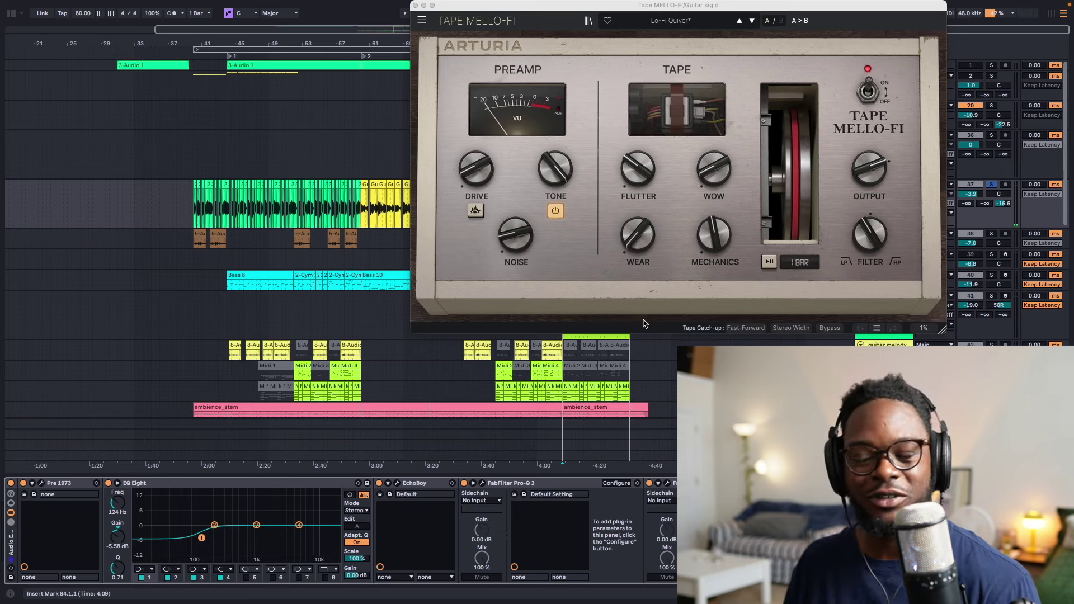
{"action": "left_click", "coordinate": [565, 408]}
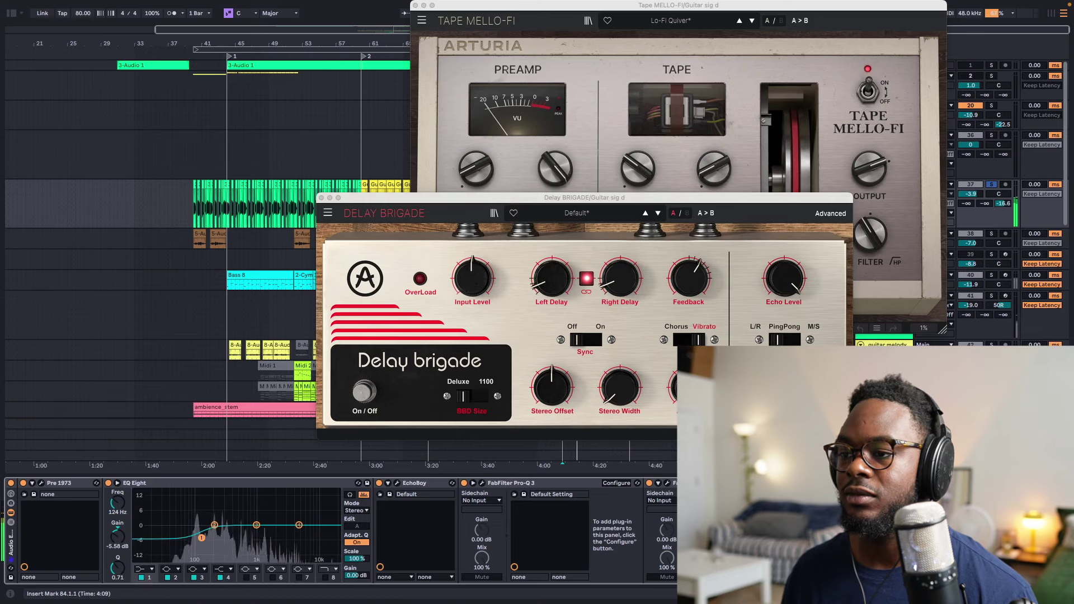
{"action": "left_click", "coordinate": [322, 197]}
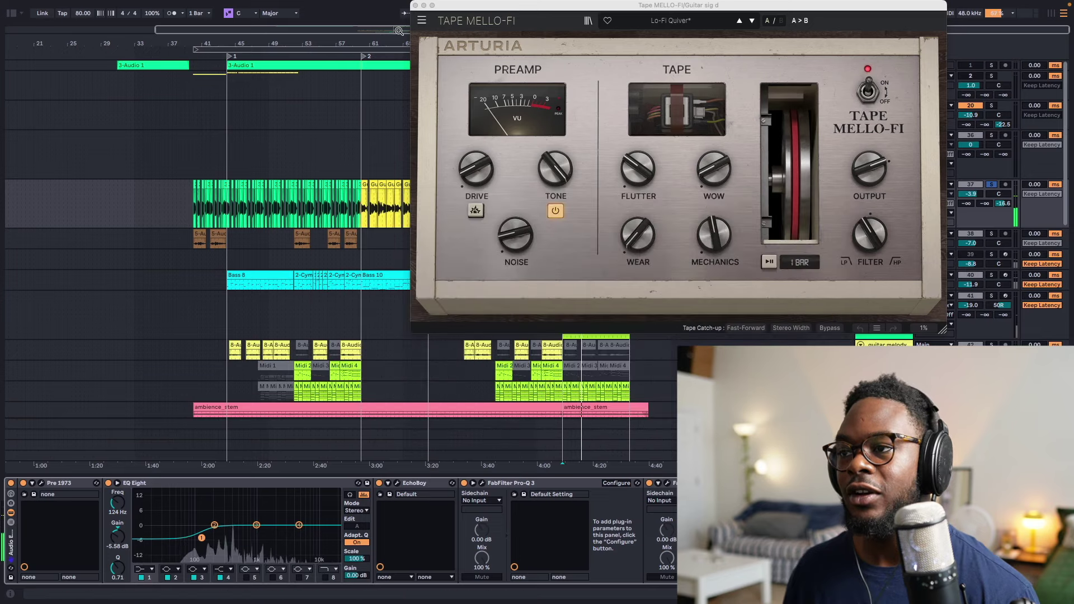
{"action": "left_click", "coordinate": [416, 7]}
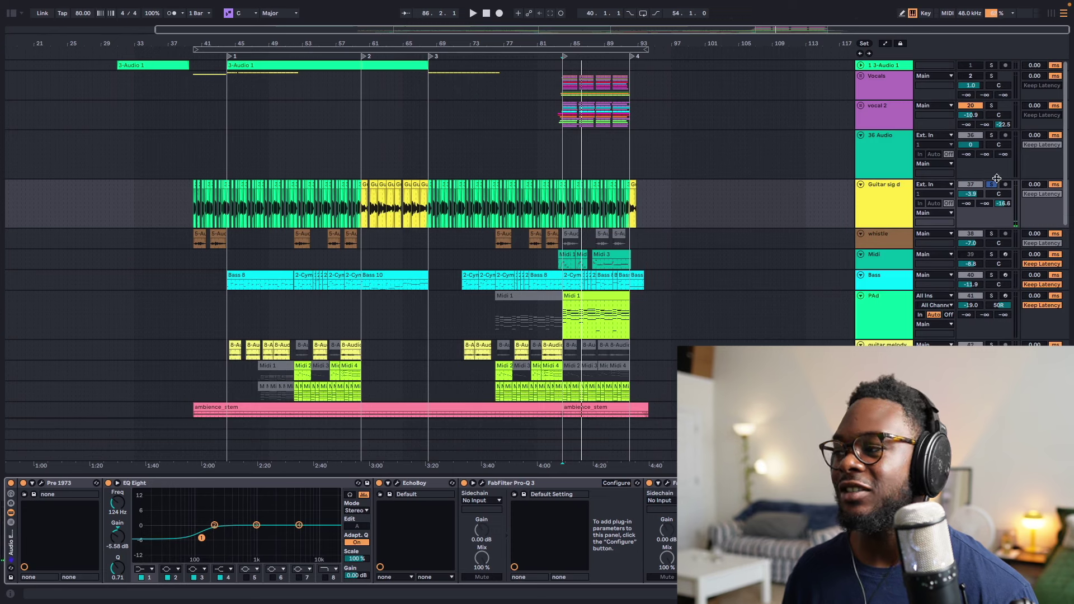
Step: Solo the Bass track and play it from bar 44
{"action": "key", "text": "Down"}
{"action": "left_click", "coordinate": [228, 267]}
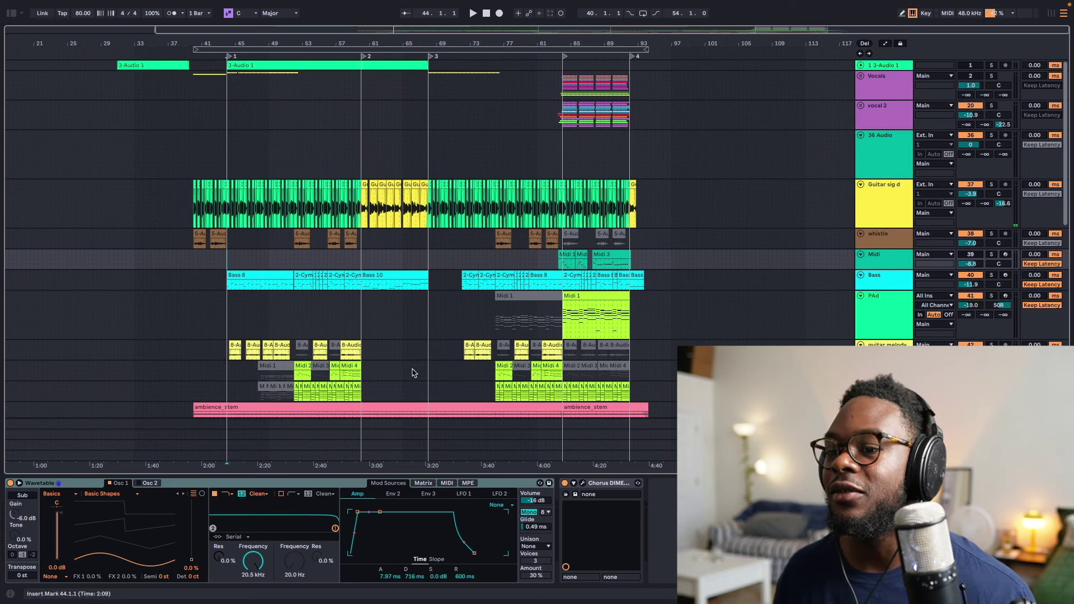
{"action": "left_click", "coordinate": [991, 276]}
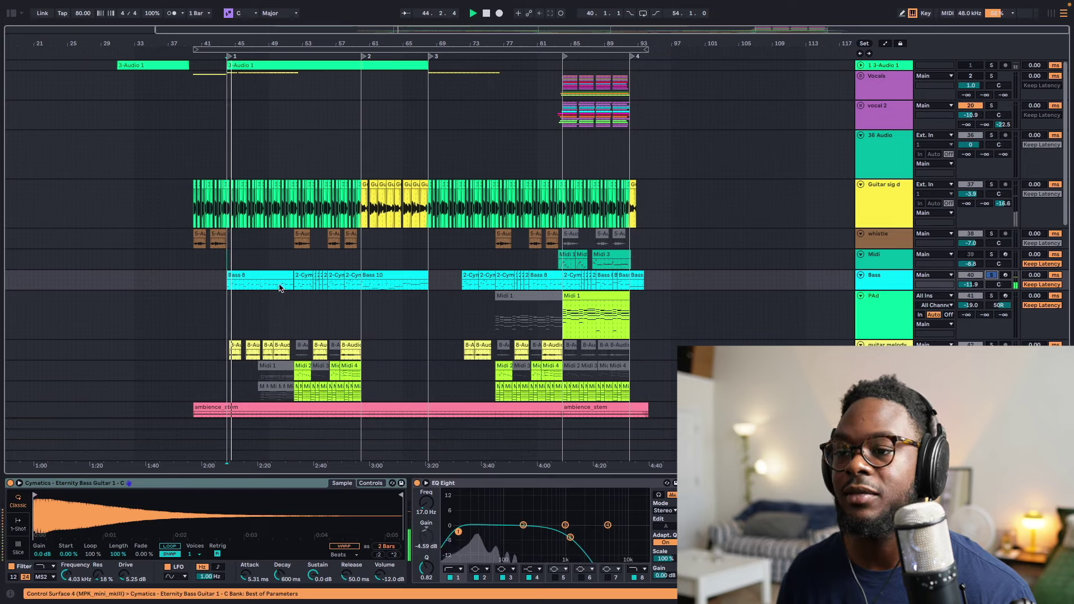
Step: Open the Bass 8 clip in an enlarged note editor, examine its notes during playback and stop
{"action": "double_click", "coordinate": [264, 273]}
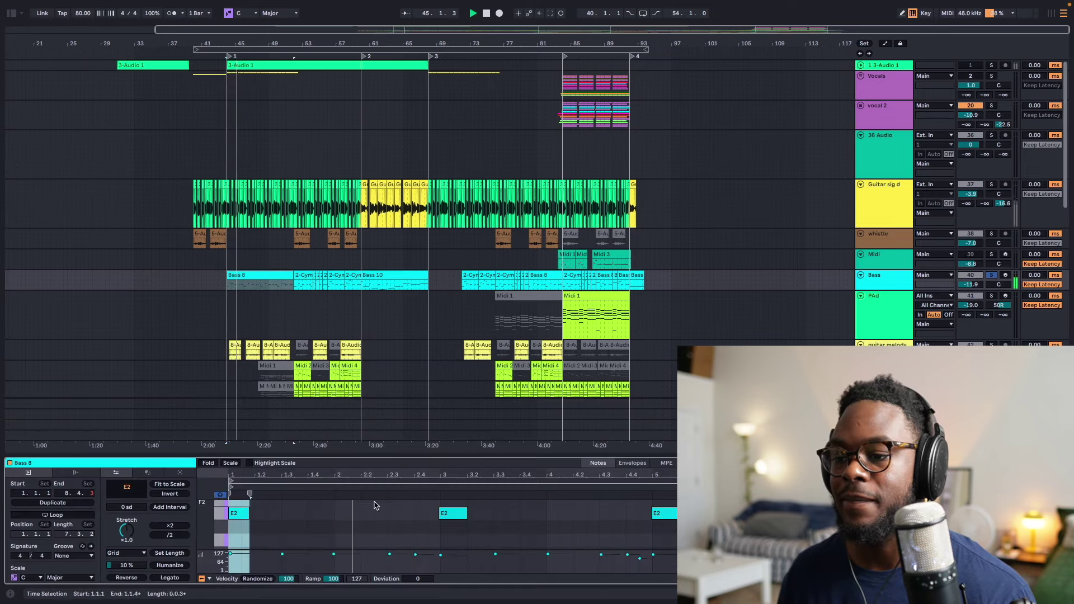
{"action": "left_click_drag", "start_coordinate": [377, 466], "coordinate": [391, 221]}
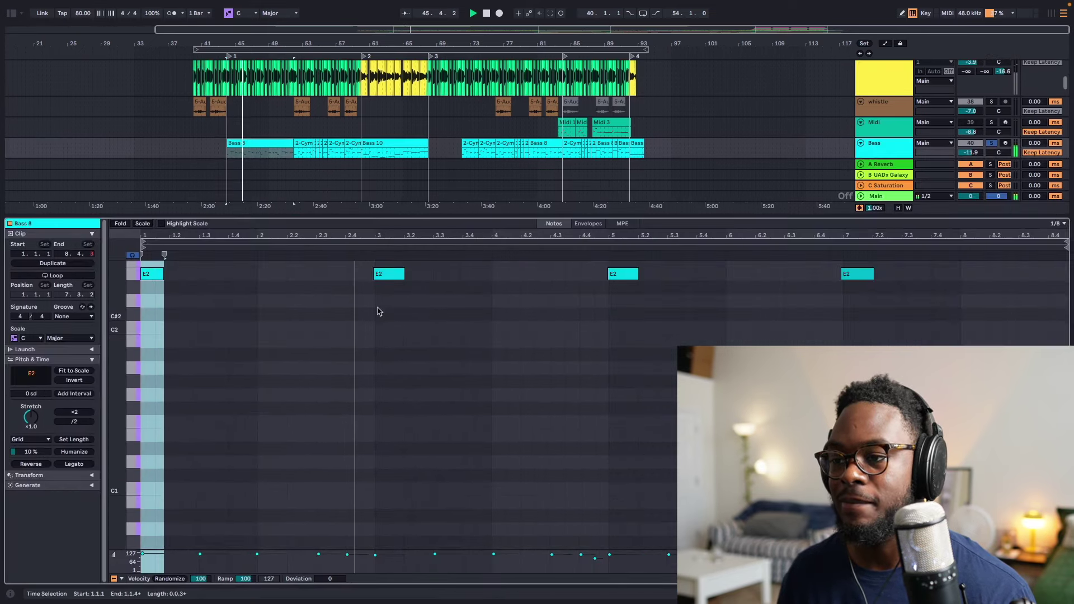
{"action": "scroll", "coordinate": [386, 369], "scroll_direction": "up", "scroll_amount": 4}
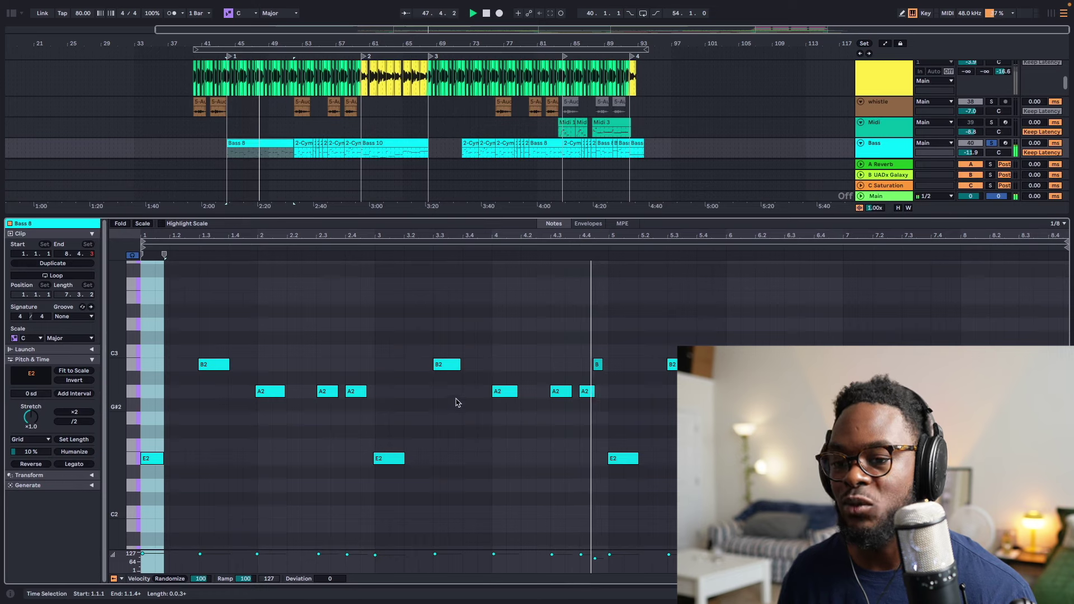
{"action": "key", "text": "space"}
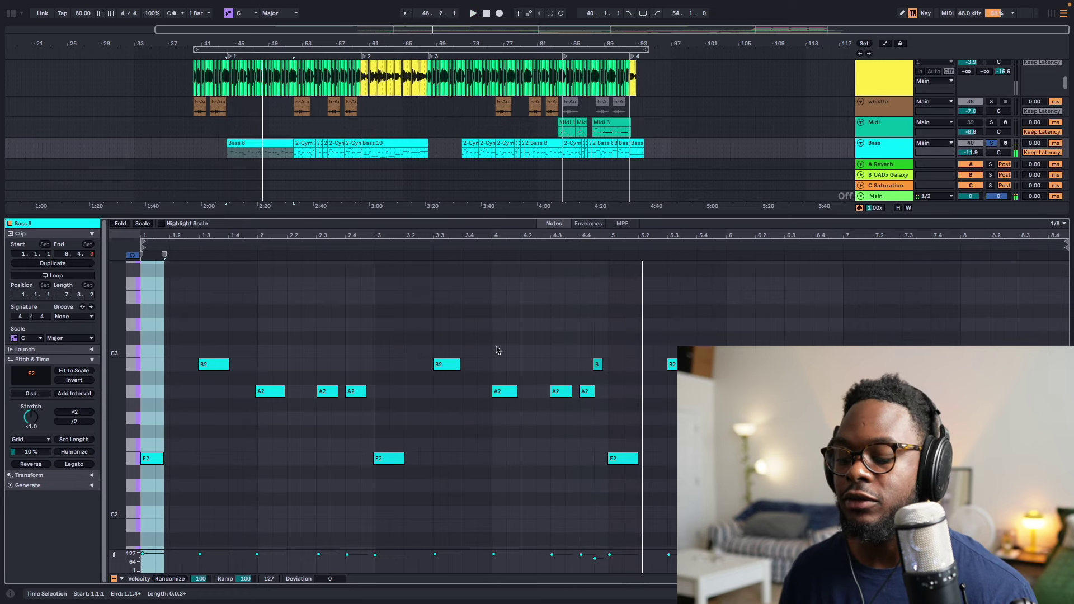
Step: Close the note editor and audition the soloed bass again from bar 44
{"action": "left_click_drag", "start_coordinate": [473, 216], "coordinate": [467, 358]}
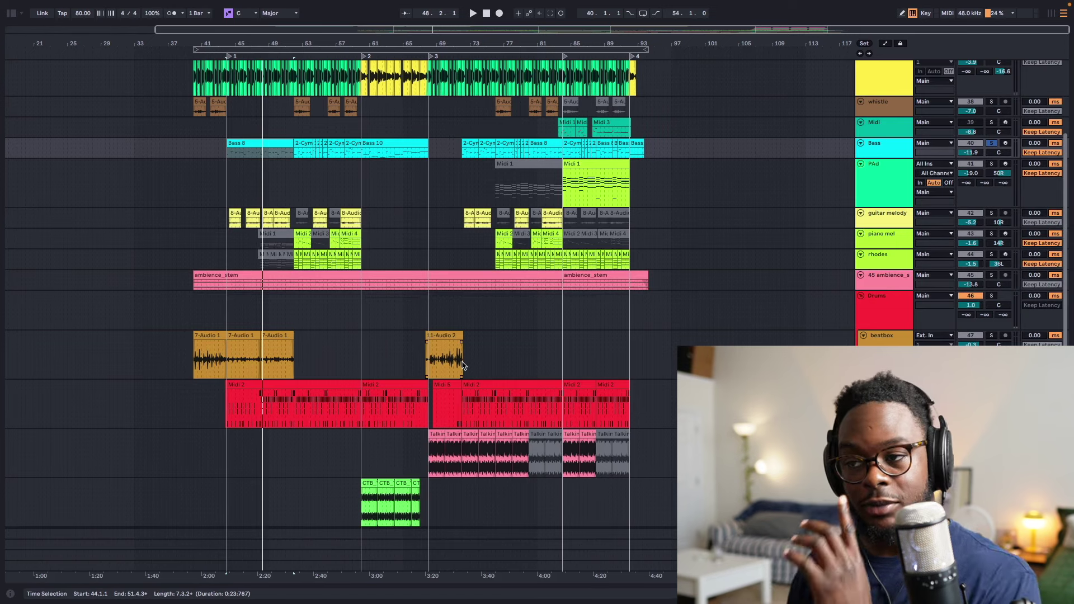
{"action": "left_click", "coordinate": [302, 142]}
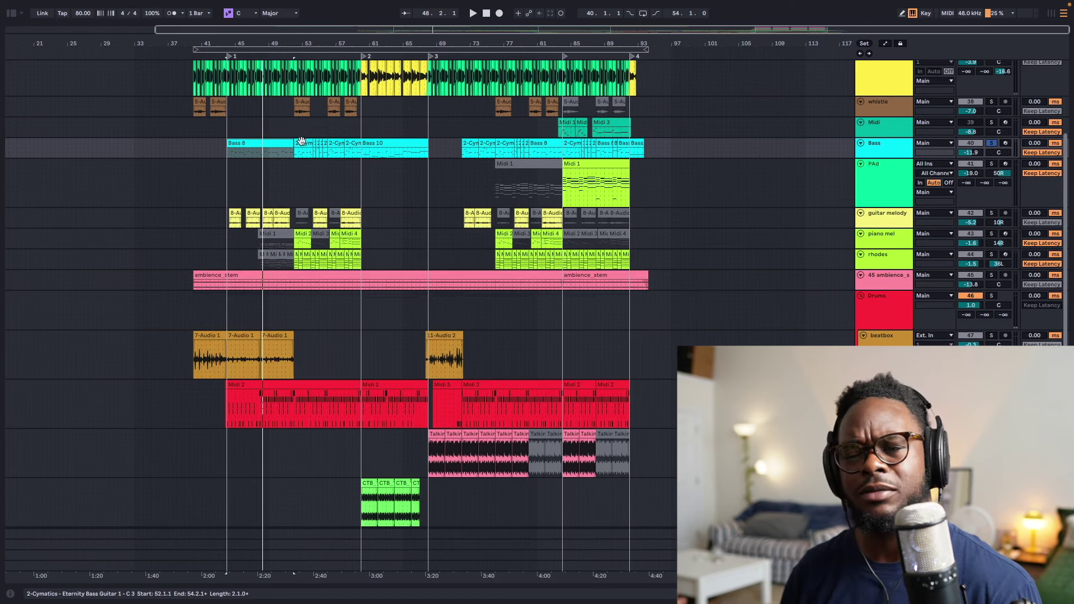
{"action": "key", "text": "space"}
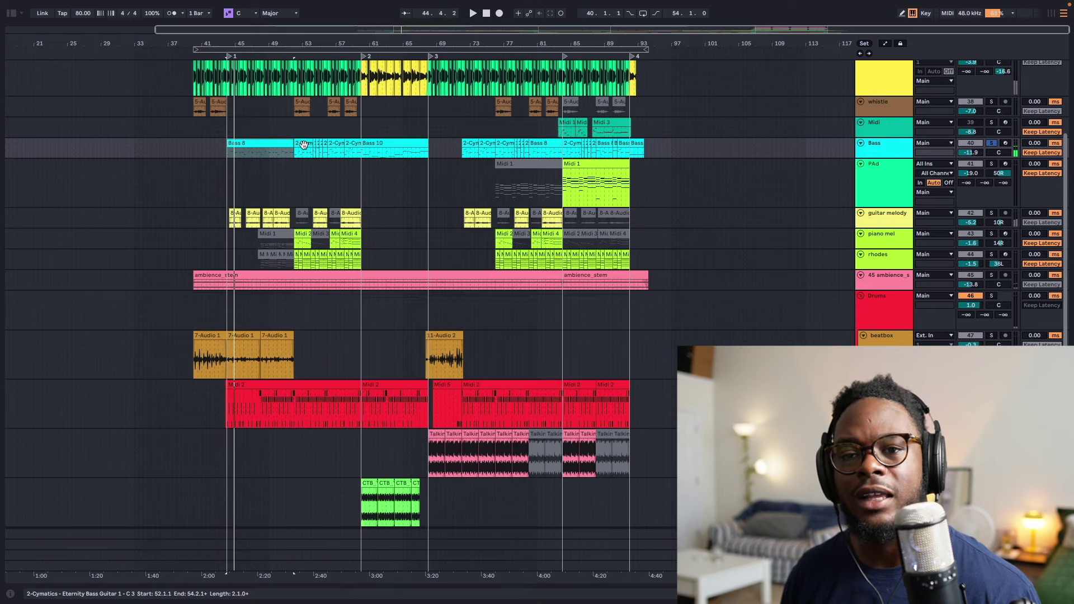
{"action": "scroll", "coordinate": [978, 183], "scroll_direction": "up", "scroll_amount": 5}
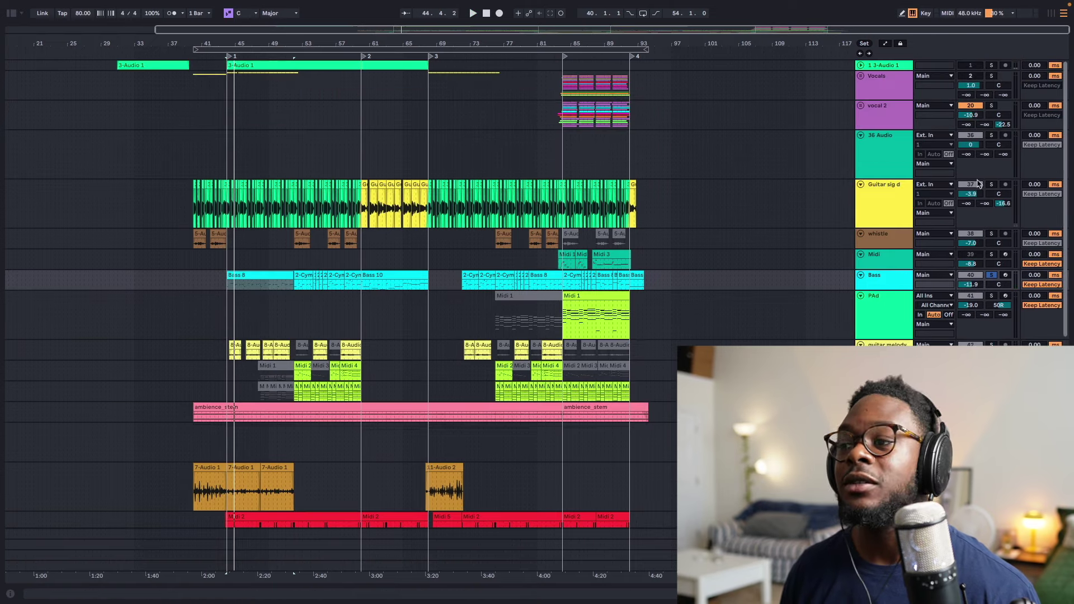
Step: Solo the Guitar sig d track together with the bass and audition both from bar 44 and from about bar 54
{"action": "left_click", "coordinate": [992, 185]}
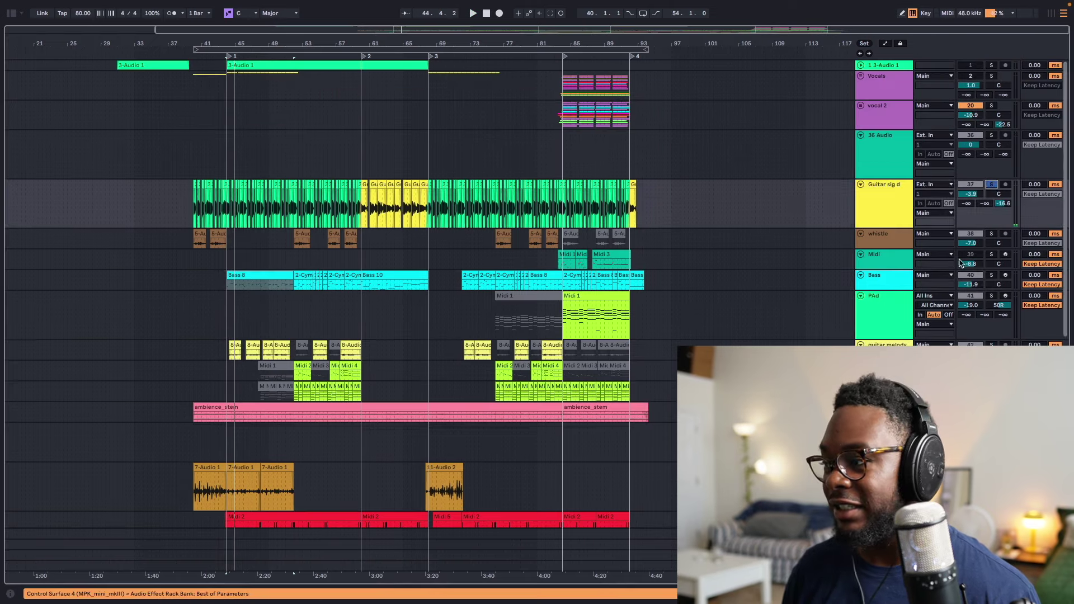
{"action": "left_click", "coordinate": [991, 276], "text": "ctrl"}
{"action": "key", "text": "space"}
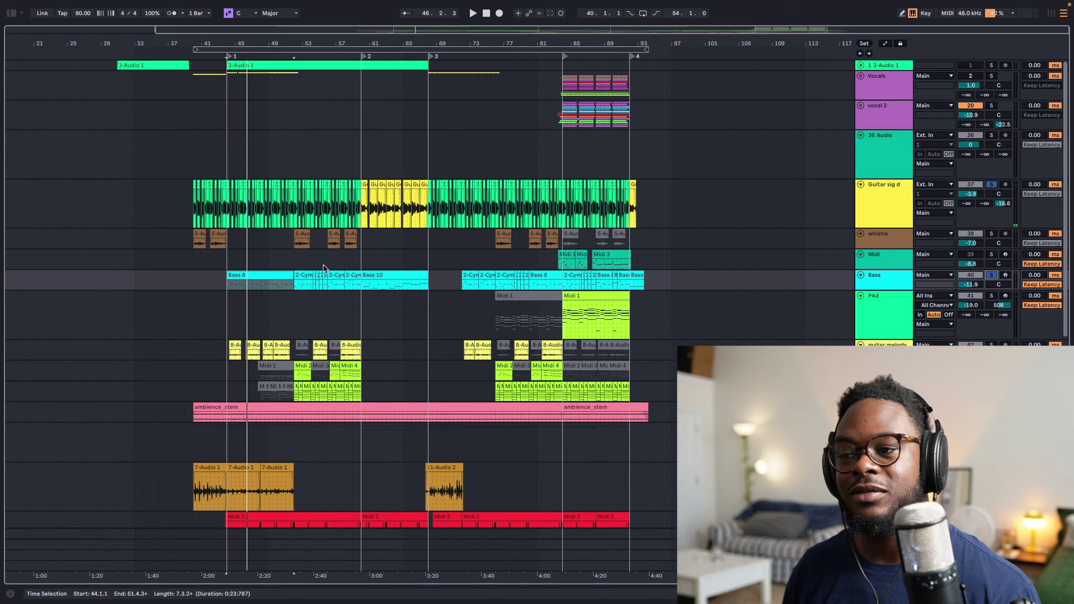
{"action": "left_click", "coordinate": [310, 289]}
{"action": "key", "text": "space"}
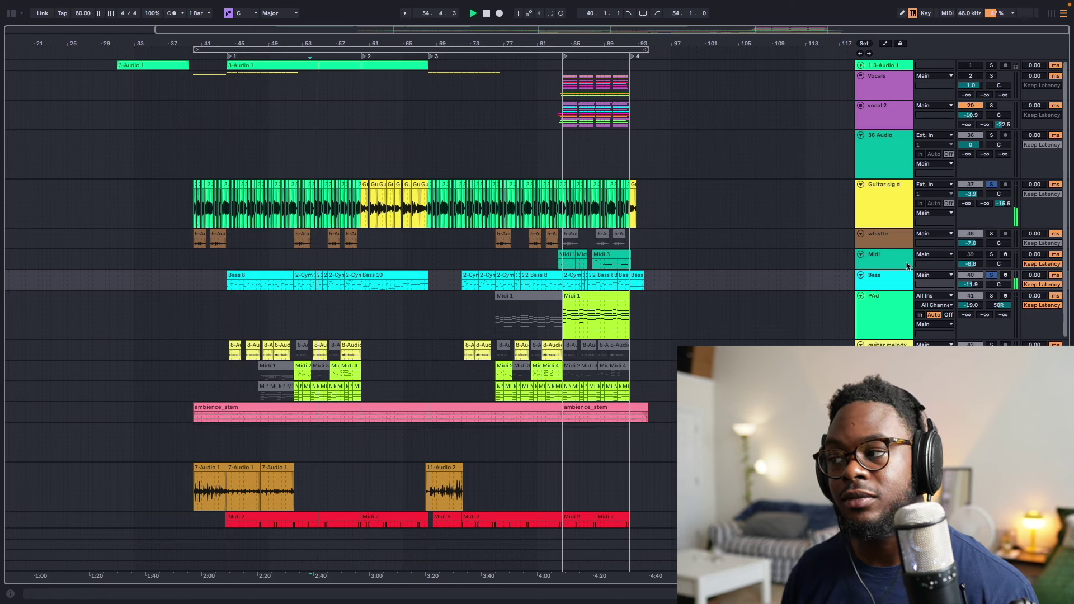
{"action": "key", "text": "space"}
Step: Show the Bass track's devices, fold and unfold the Eternity Bass Guitar sampler, and display its detailed controls
{"action": "double_click", "coordinate": [875, 286]}
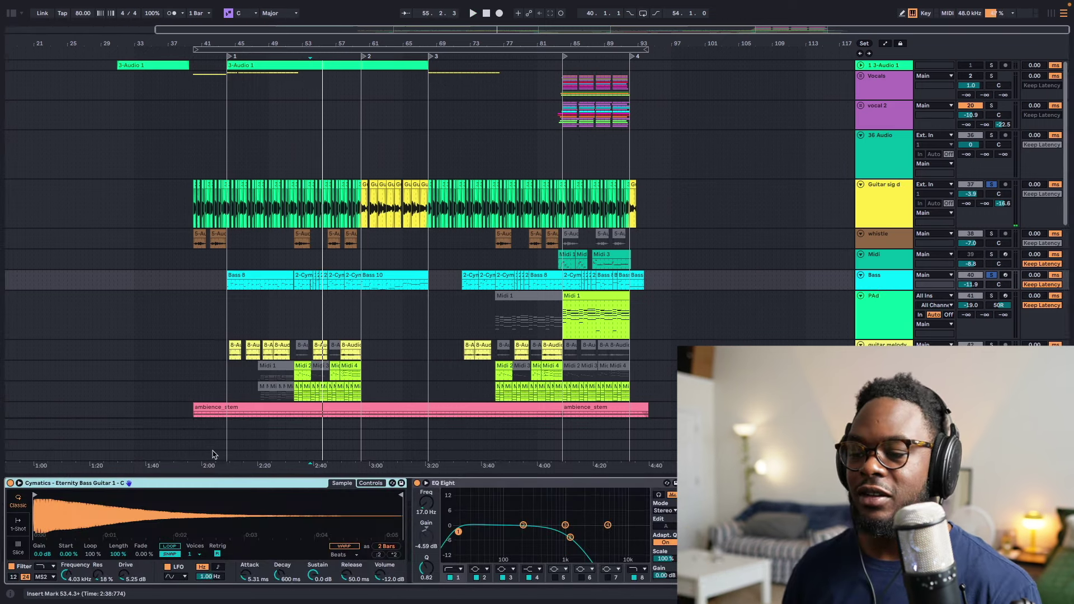
{"action": "double_click", "coordinate": [222, 486]}
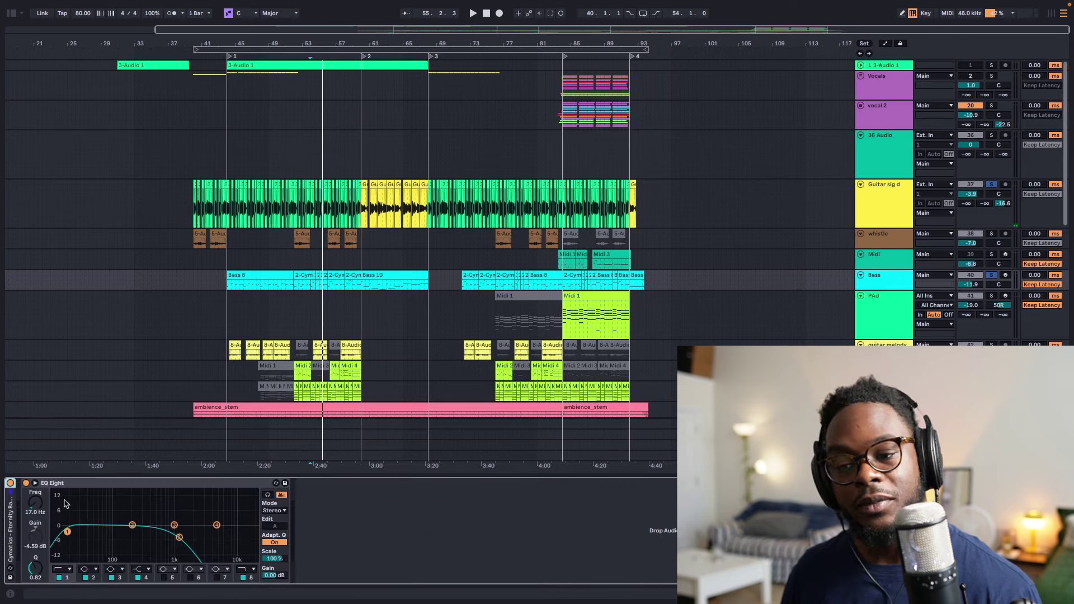
{"action": "double_click", "coordinate": [12, 520]}
{"action": "left_click", "coordinate": [374, 485]}
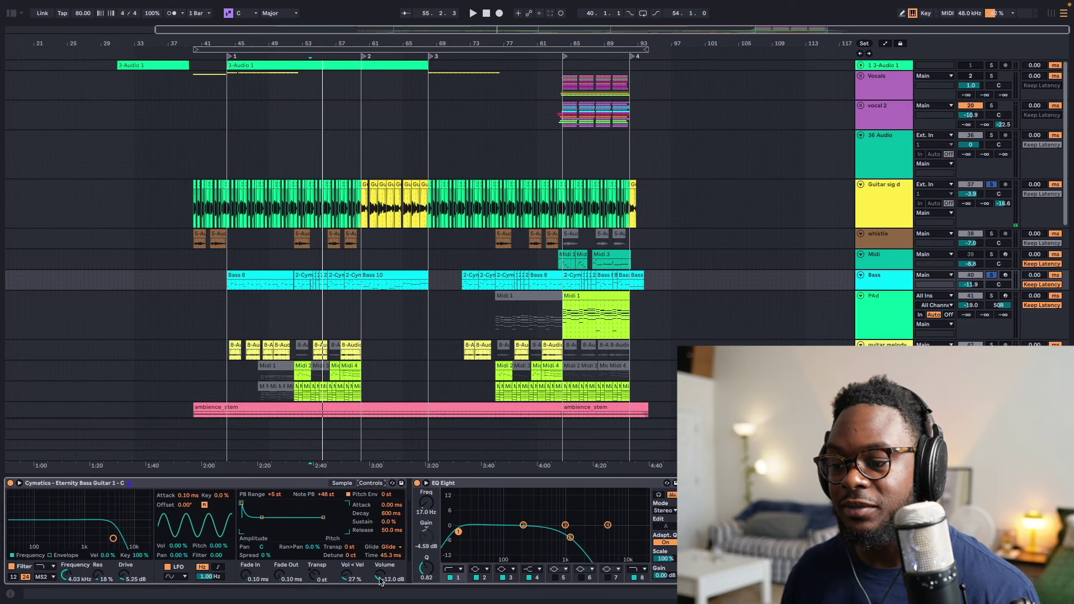
Step: Switch the bass sampler's glide mode to Off and back to Glide, and view the available modes
{"action": "left_click", "coordinate": [393, 548]}
{"action": "left_click", "coordinate": [389, 555]}
{"action": "left_click", "coordinate": [392, 547]}
{"action": "left_click", "coordinate": [394, 572]}
{"action": "left_click", "coordinate": [396, 547]}
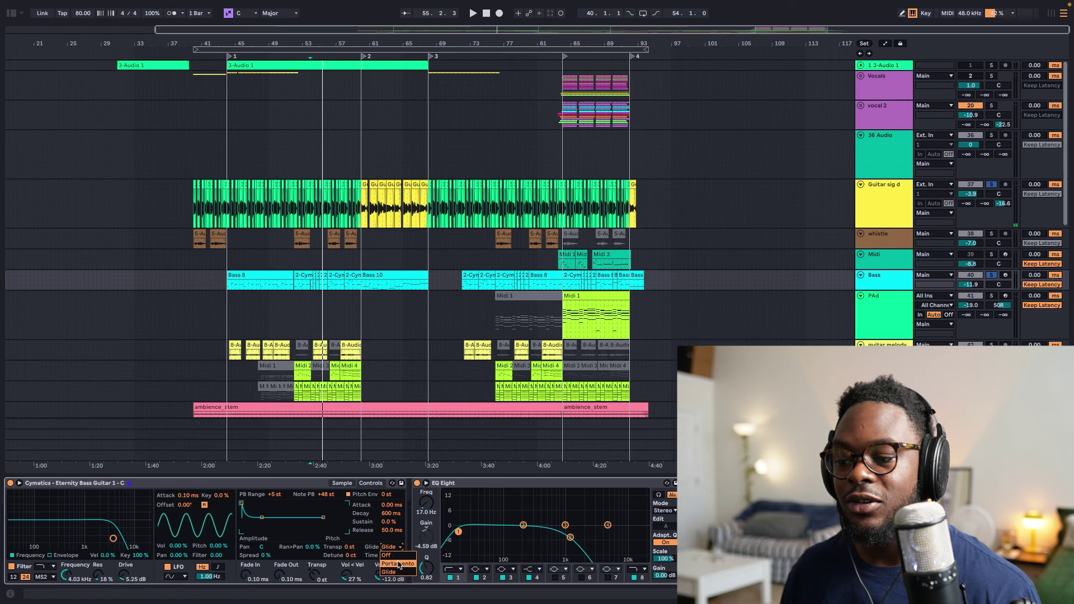
{"action": "left_click", "coordinate": [399, 549]}
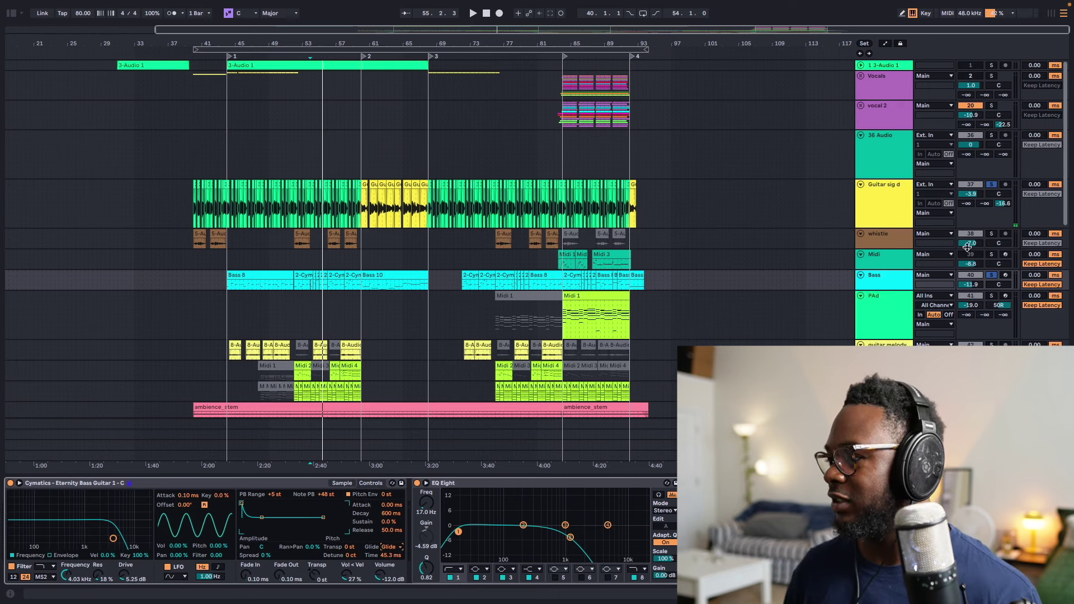
Step: Arm the Bass track, compare the sampler's Portamento and Glide modes by ear, and disarm the track
{"action": "left_click", "coordinate": [1005, 275]}
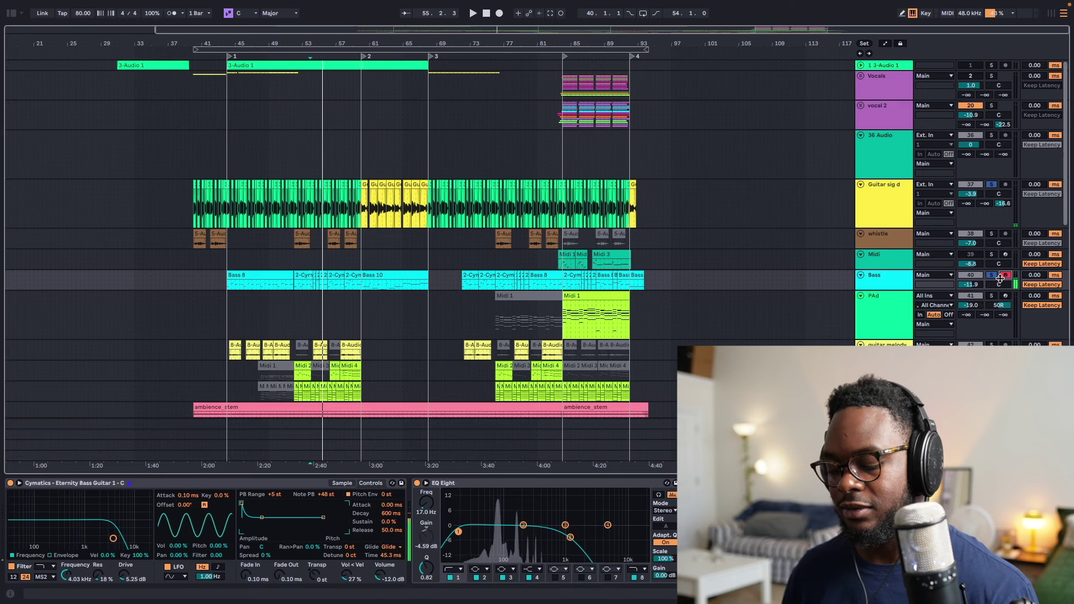
{"action": "left_click", "coordinate": [393, 548]}
{"action": "left_click", "coordinate": [394, 558]}
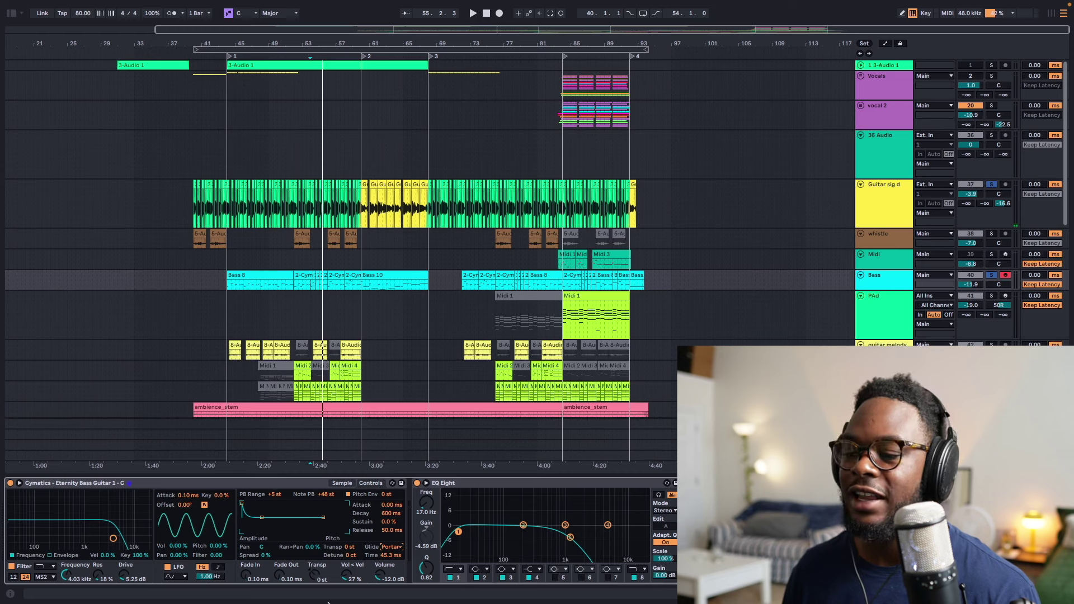
{"action": "left_click", "coordinate": [391, 551]}
{"action": "left_click", "coordinate": [393, 556]}
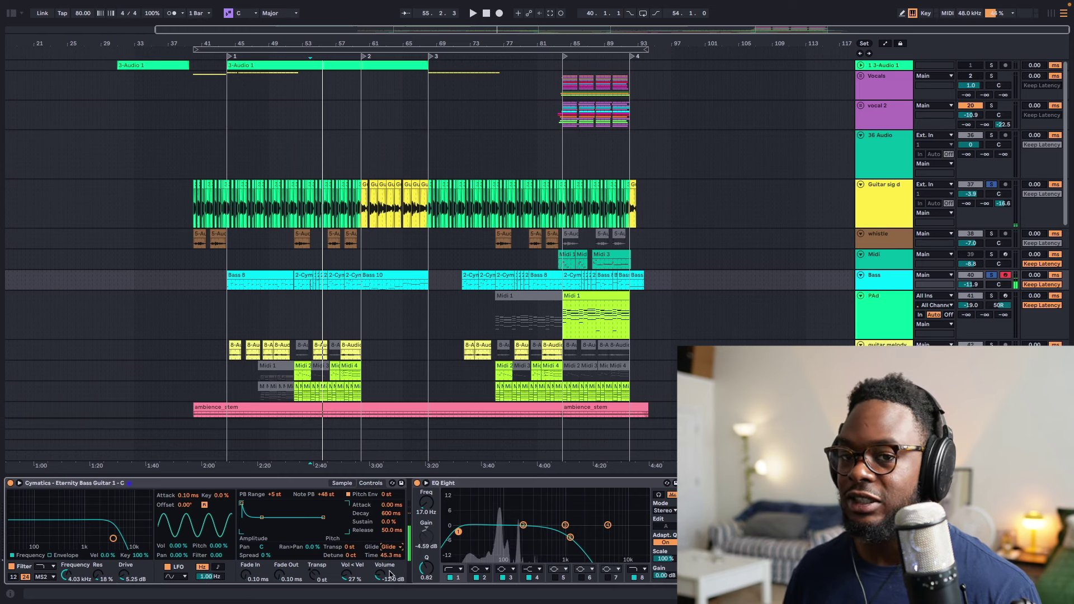
{"action": "left_click", "coordinate": [1005, 275]}
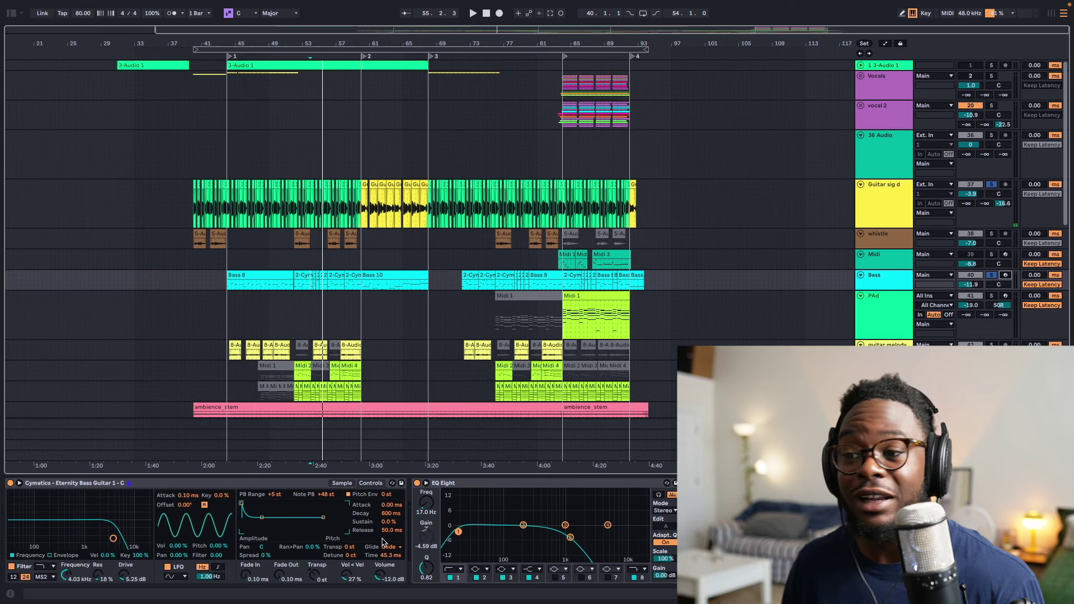
Step: Listen to the guitar and bass together, clear the solos, and solo both tracks again for another playback
{"action": "key", "text": "space"}
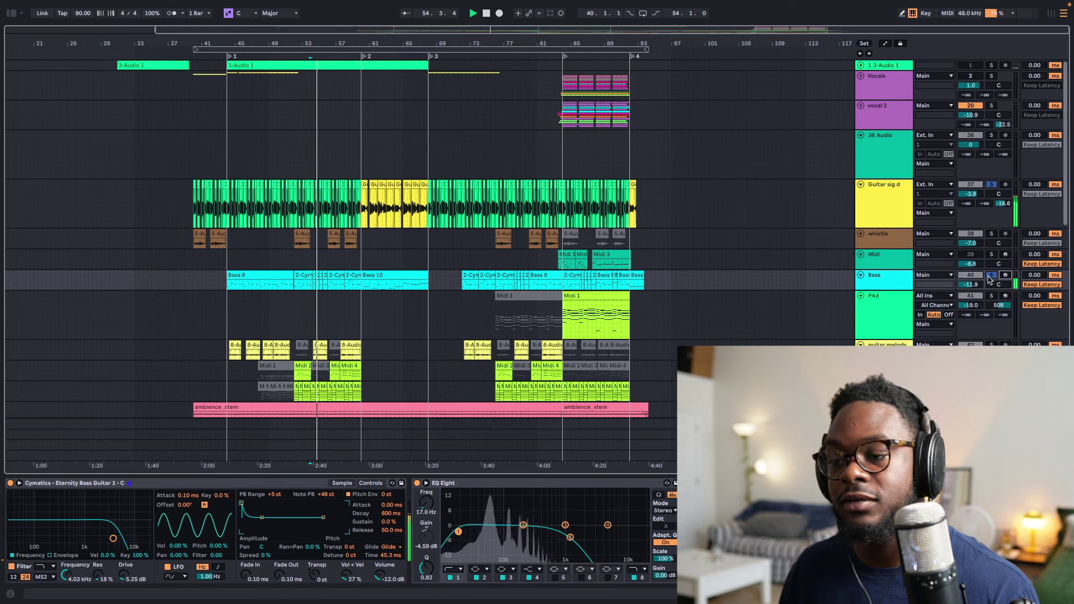
{"action": "key", "text": "space"}
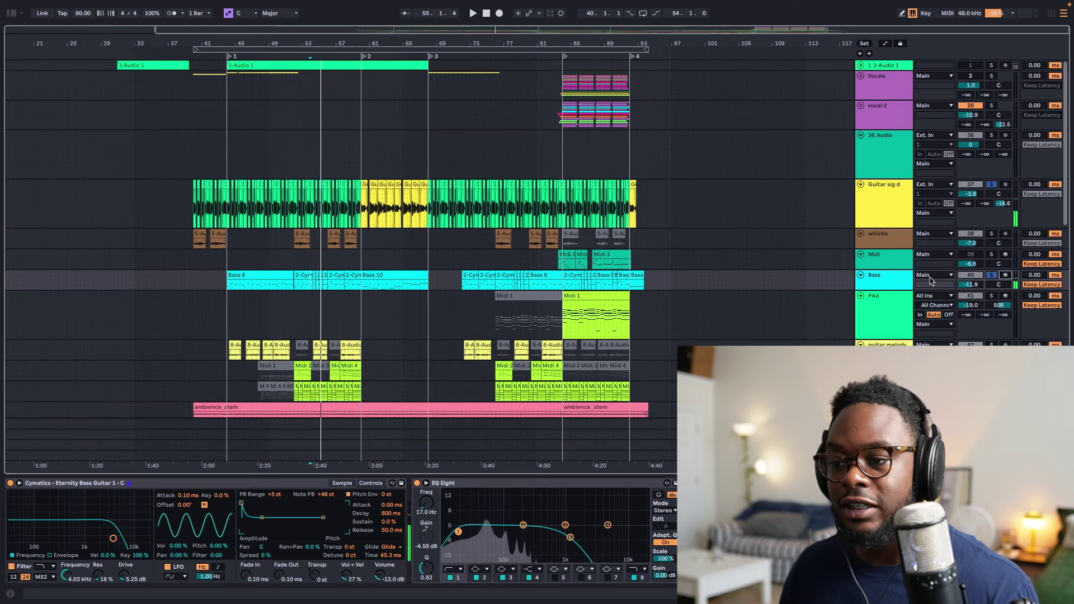
{"action": "left_click", "coordinate": [991, 185]}
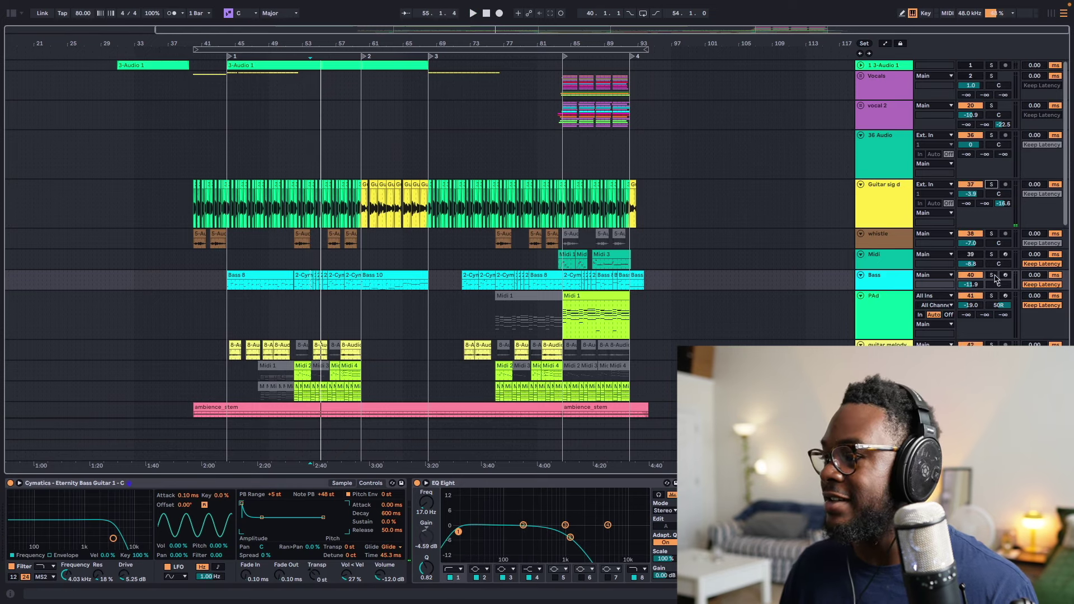
{"action": "left_click", "coordinate": [992, 185]}
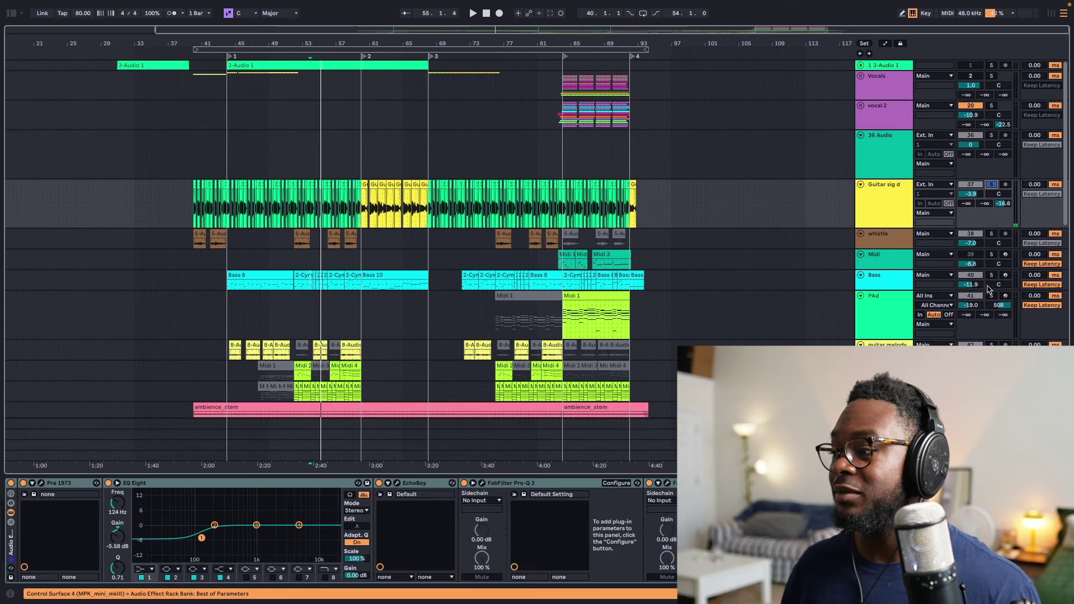
{"action": "left_click", "coordinate": [992, 275]}
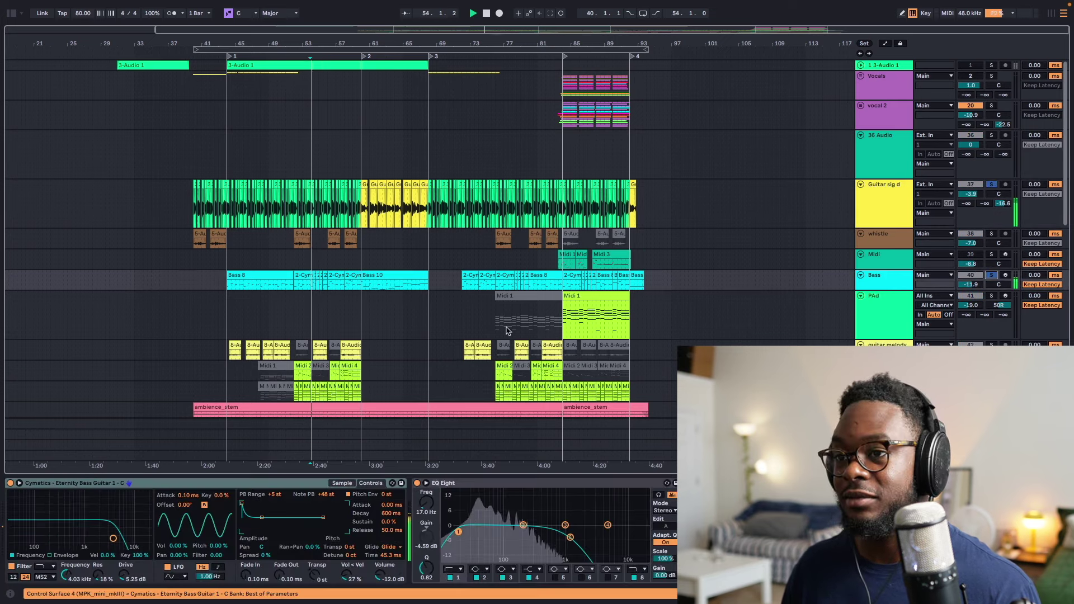
Step: Solo the beatbox track in the Drums group and play its first clip from bar 40
{"action": "scroll", "coordinate": [824, 286], "scroll_direction": "down", "scroll_amount": 5}
{"action": "scroll", "coordinate": [989, 252], "scroll_direction": "down", "scroll_amount": 2}
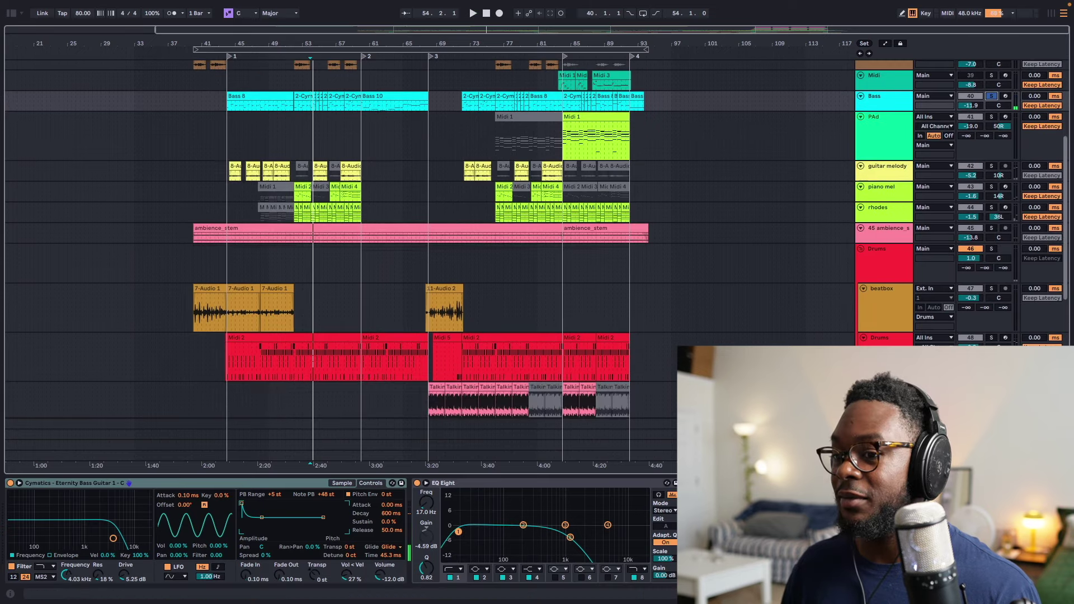
{"action": "left_click", "coordinate": [991, 249]}
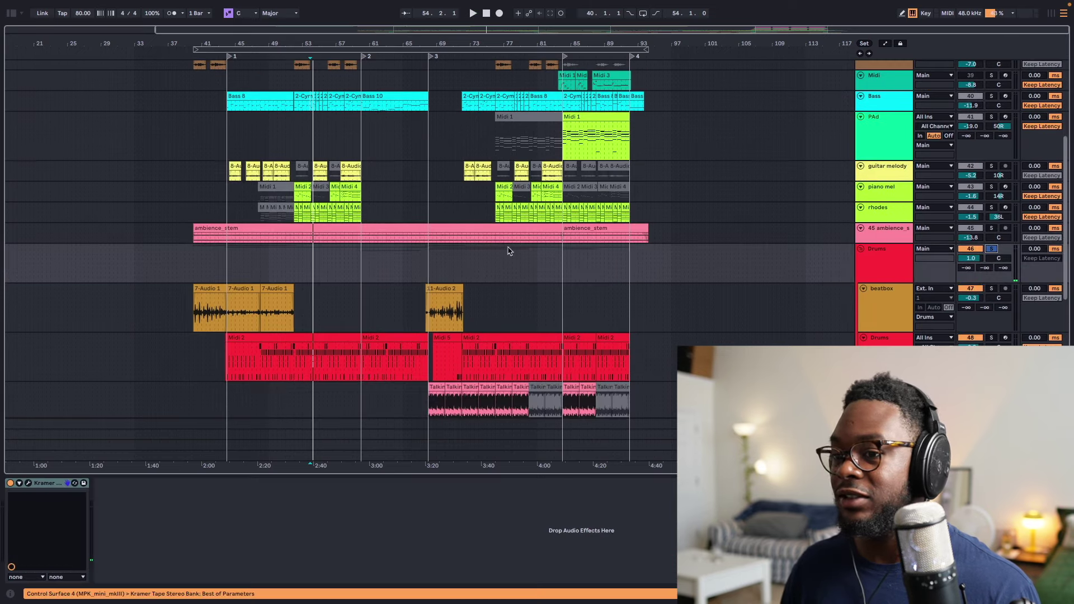
{"action": "left_click", "coordinate": [235, 288]}
{"action": "left_click", "coordinate": [211, 287]}
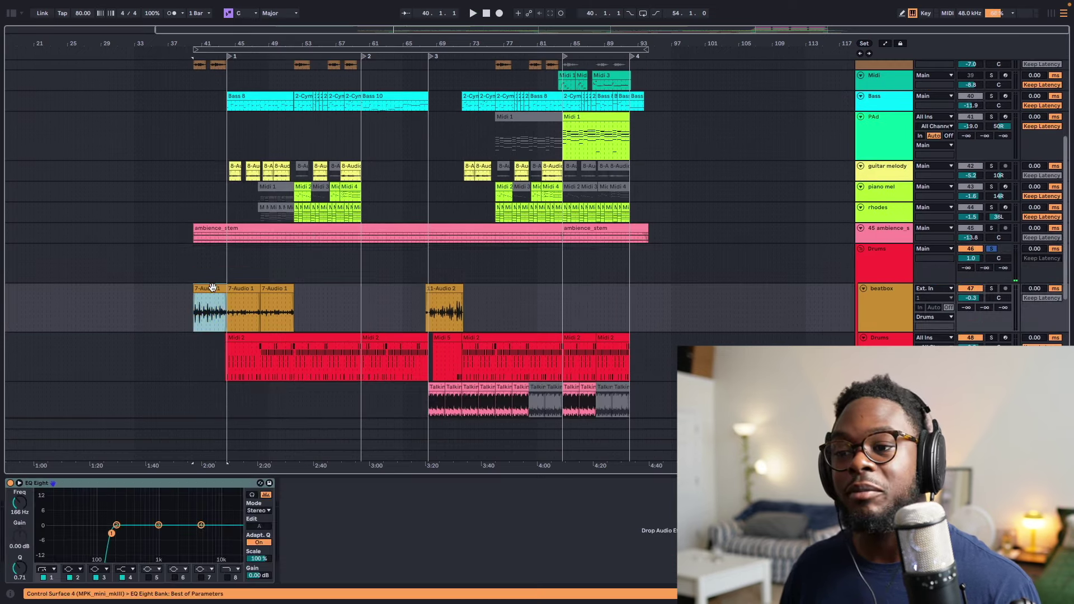
{"action": "left_click", "coordinate": [991, 288]}
{"action": "key", "text": "space"}
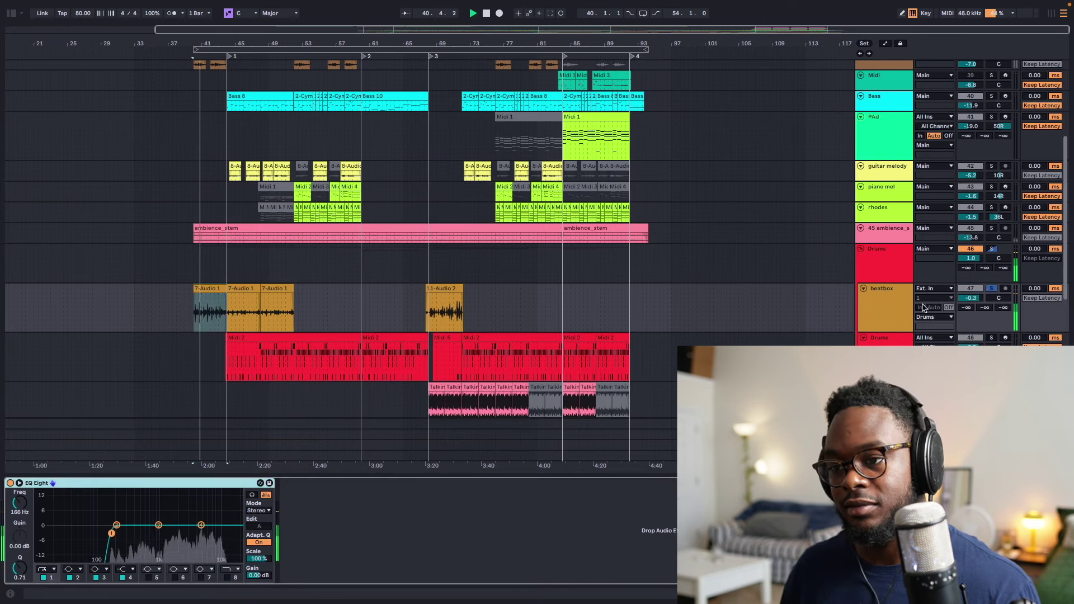
Step: Check the Kramer Tape on the Drums group and the EQ Eight on the beatbox track, and stop playback
{"action": "left_click", "coordinate": [871, 259]}
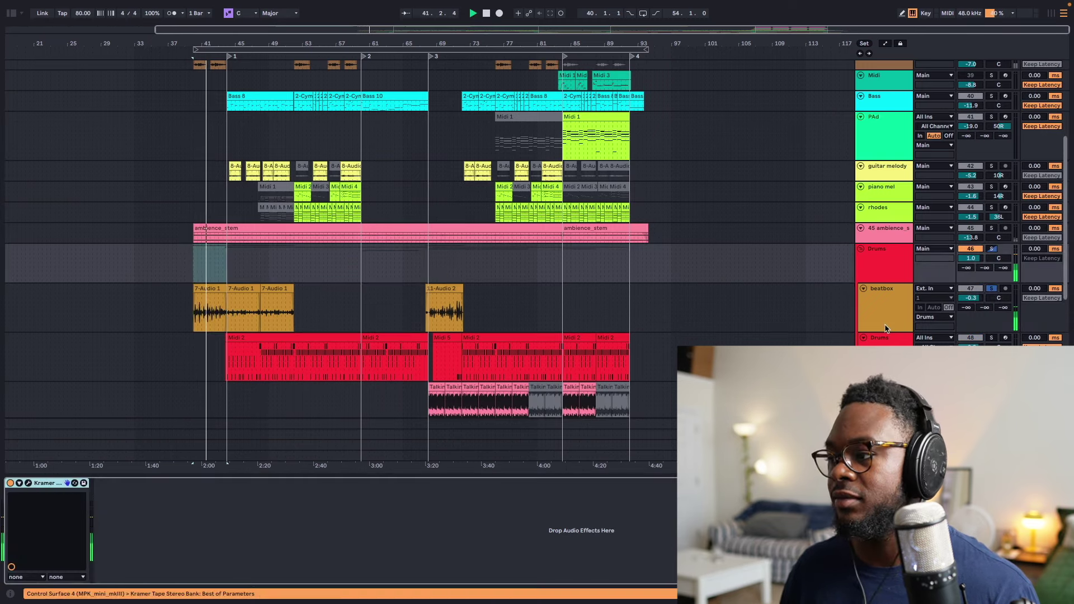
{"action": "left_click", "coordinate": [884, 305]}
{"action": "key", "text": "space"}
Step: Solo the Drums MIDI track instead of the beatbox and play its first Midi 2 clip from bar 44
{"action": "left_click", "coordinate": [991, 289]}
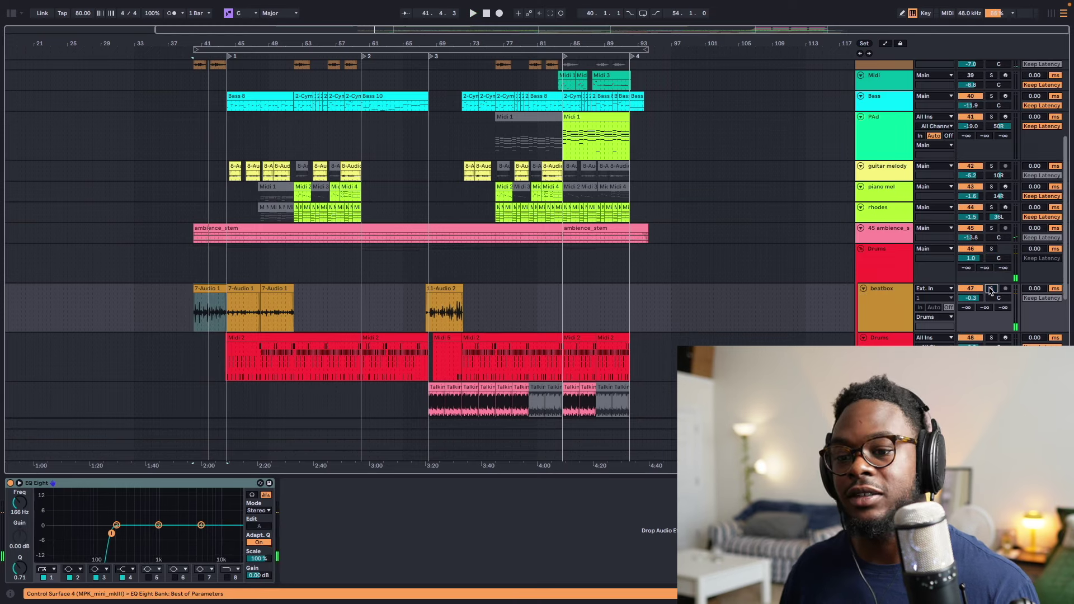
{"action": "left_click", "coordinate": [991, 338]}
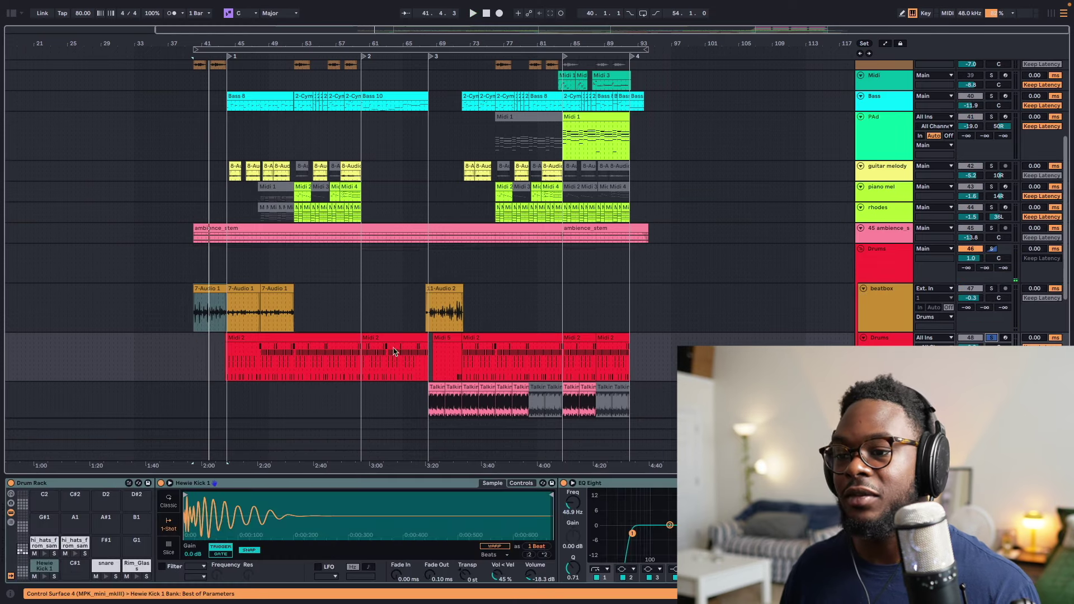
{"action": "left_click", "coordinate": [284, 335]}
{"action": "key", "text": "space"}
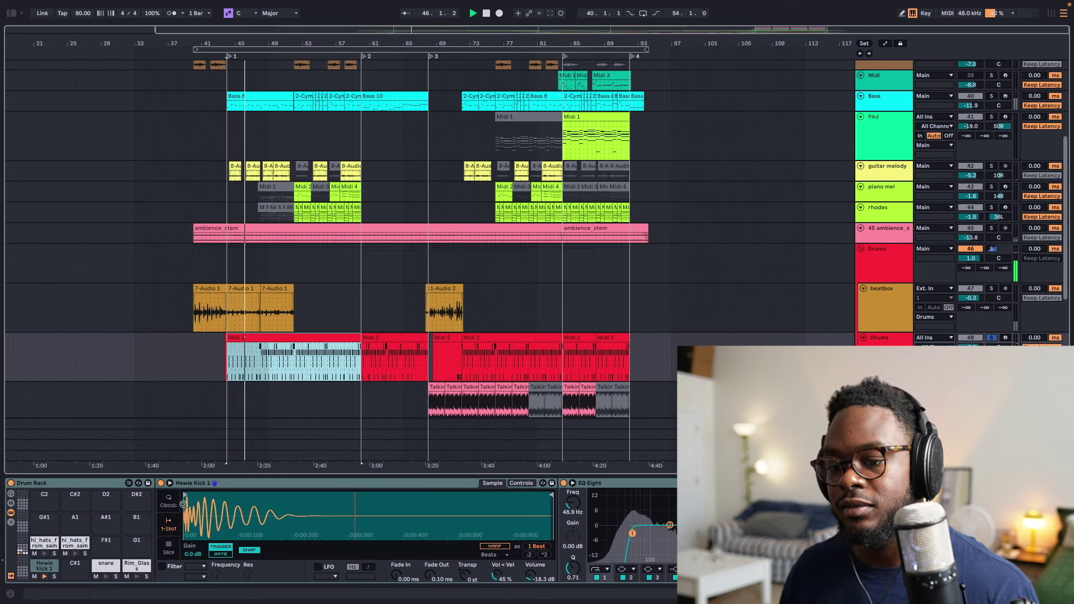
Step: Show the notes of the selected Midi 2 drum clip, stop playback, and clear the solo on the Drums group
{"action": "key", "text": "shift+Tab"}
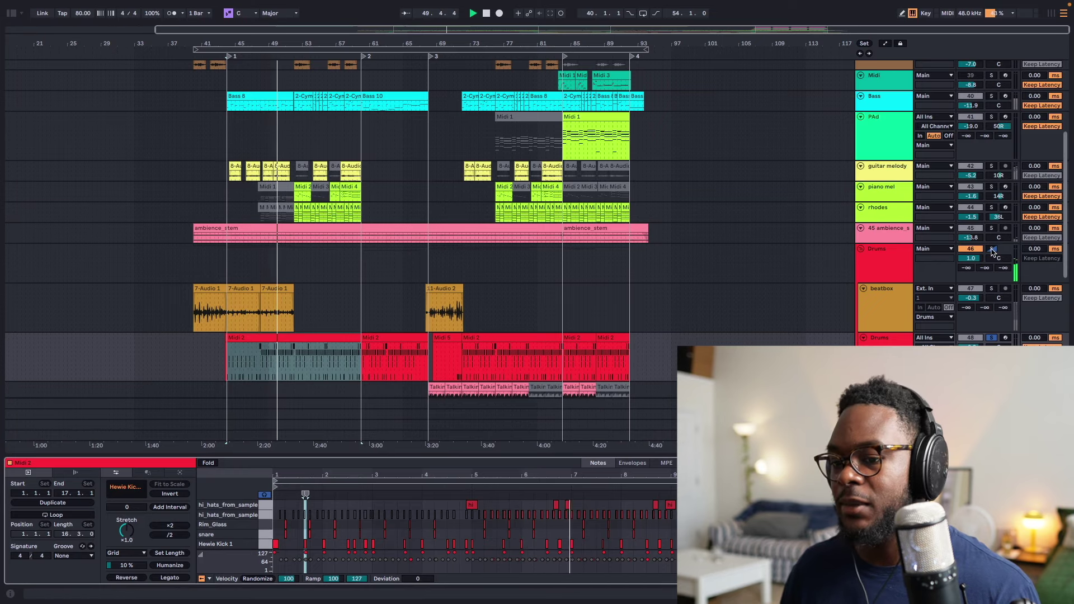
{"action": "left_click", "coordinate": [992, 250]}
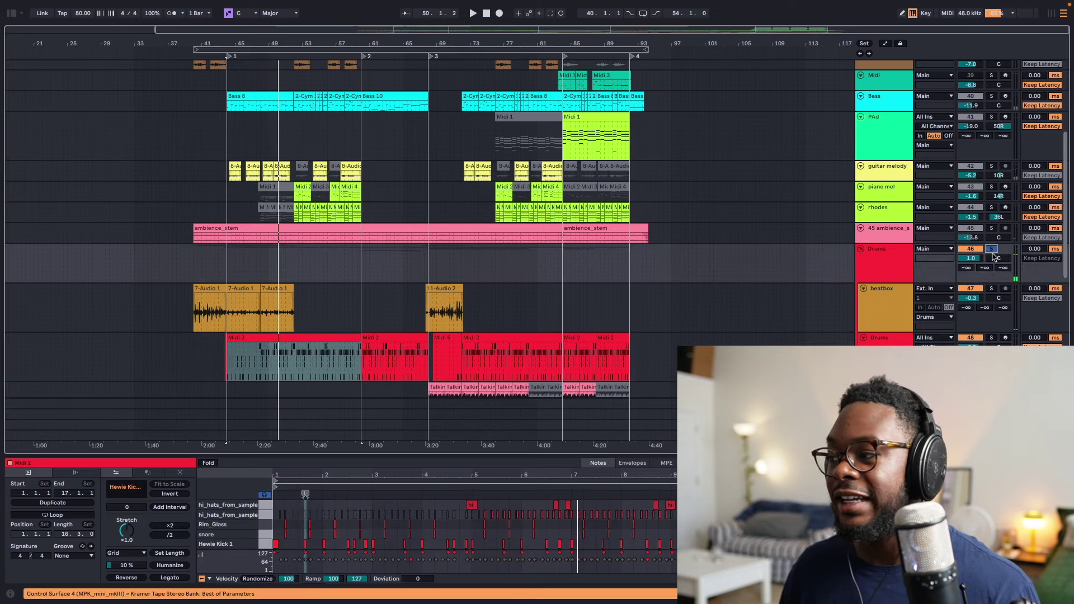
{"action": "left_click", "coordinate": [993, 251]}
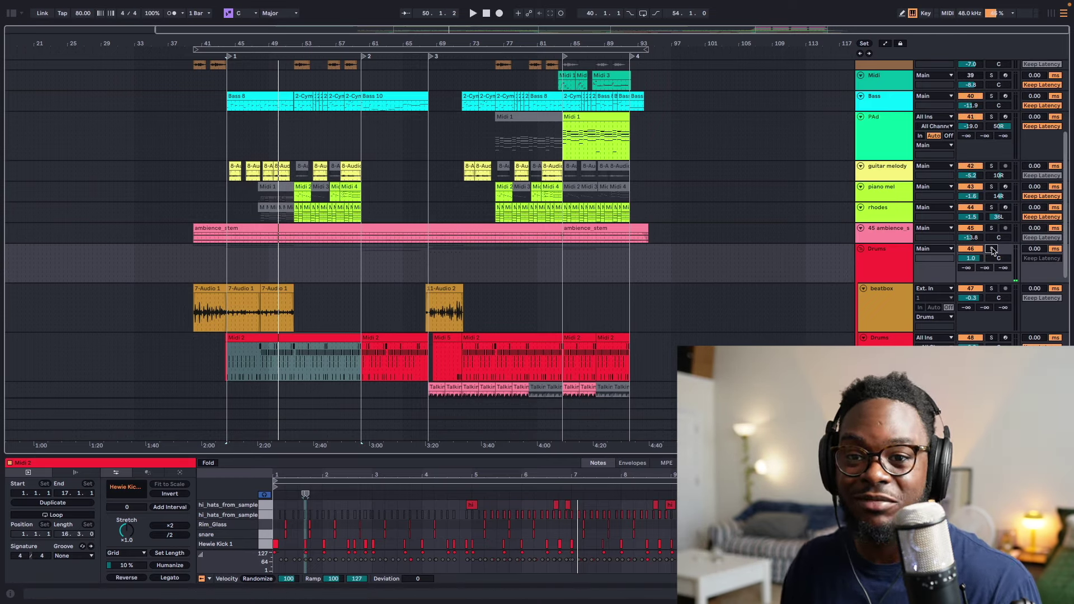
Step: Play the first CTB_Yellow Shaker Loop clip in the Drums group from bar 60 with the full mix
{"action": "scroll", "coordinate": [343, 237], "scroll_direction": "down", "scroll_amount": 8}
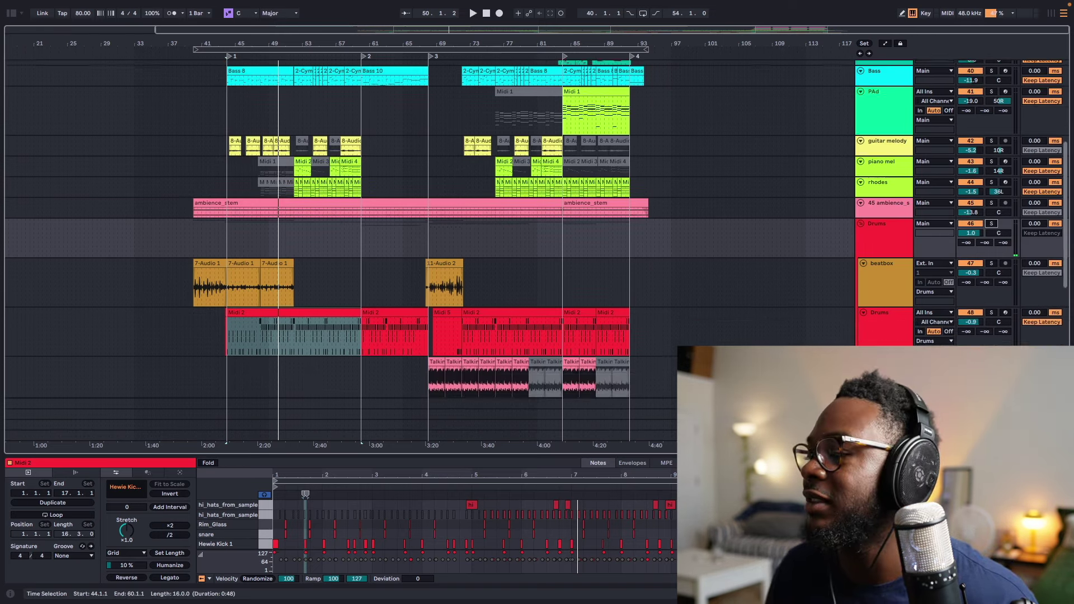
{"action": "scroll", "coordinate": [338, 255], "scroll_direction": "down", "scroll_amount": 1}
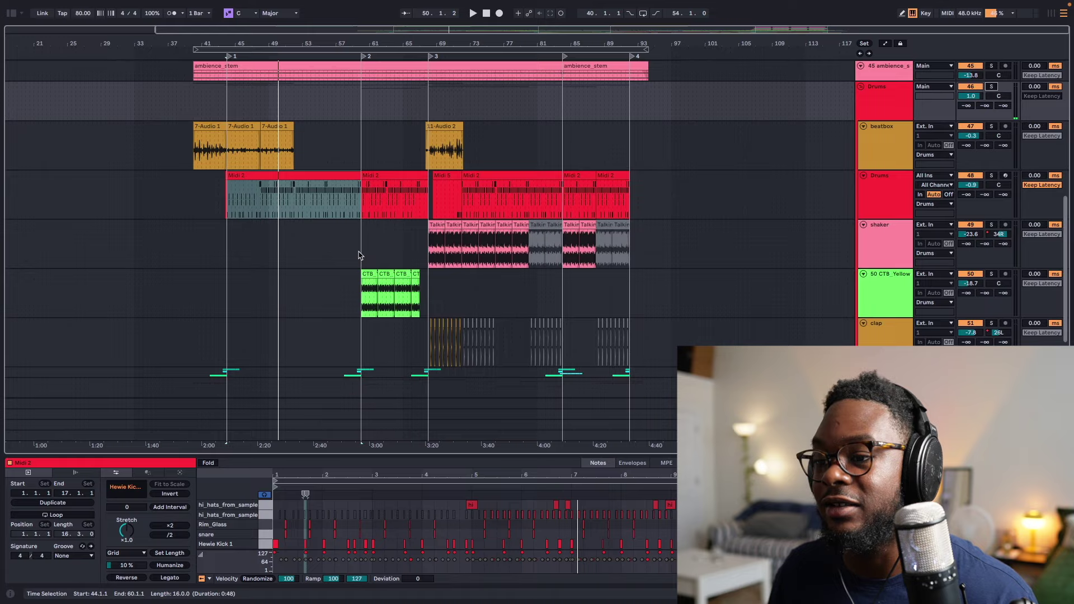
{"action": "scroll", "coordinate": [359, 255], "scroll_direction": "down", "scroll_amount": 4}
{"action": "scroll", "coordinate": [359, 255], "scroll_direction": "up", "scroll_amount": 2}
{"action": "left_click", "coordinate": [370, 263]}
{"action": "key", "text": "space"}
{"action": "scroll", "coordinate": [342, 385], "scroll_direction": "up", "scroll_amount": 5}
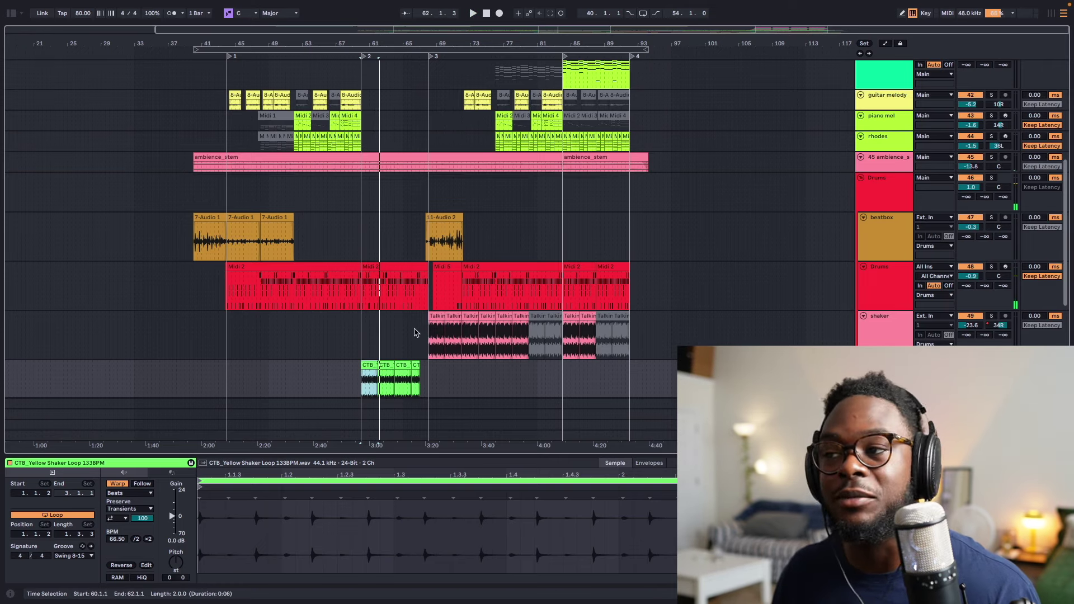
Step: Play the arrangement from marker 3 at bar 68, briefly soloing the shaker track, and stop once the clap track is in view
{"action": "left_click", "coordinate": [431, 57]}
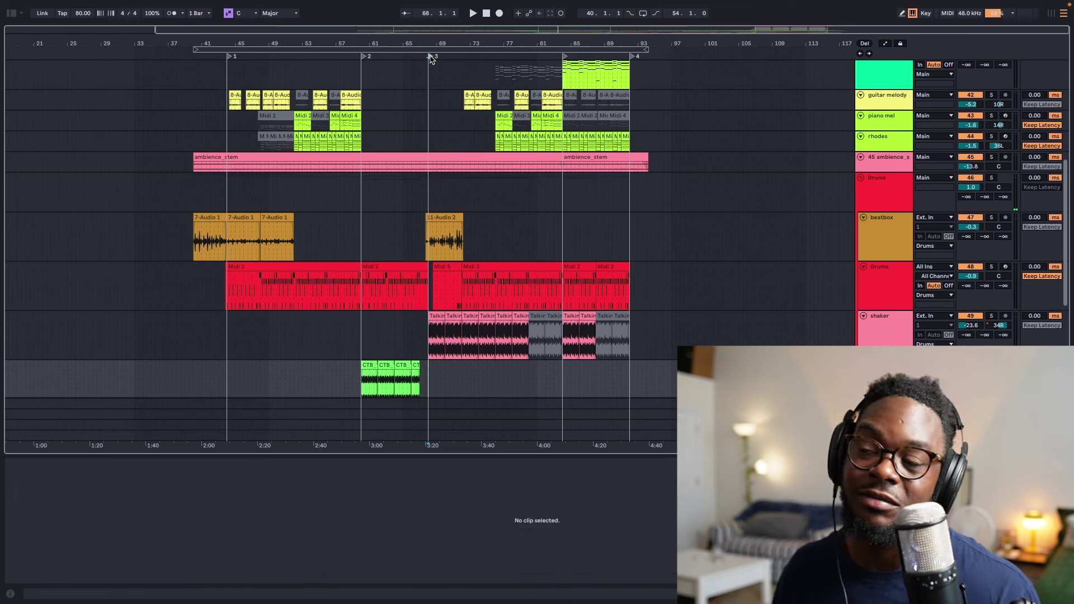
{"action": "key", "text": "space"}
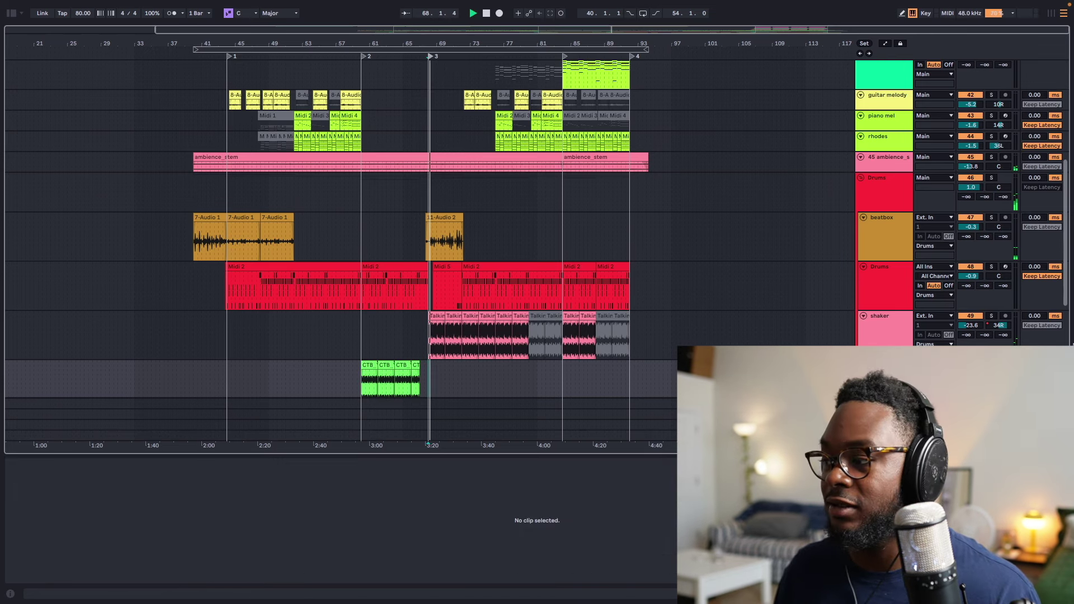
{"action": "left_click", "coordinate": [990, 316]}
{"action": "left_click", "coordinate": [991, 316]}
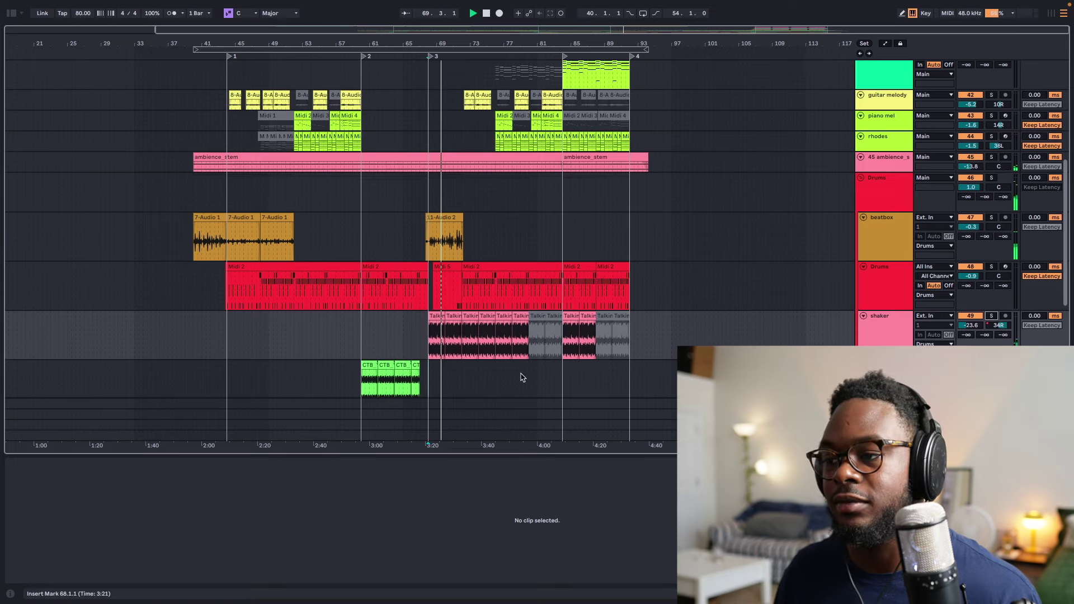
{"action": "scroll", "coordinate": [503, 369], "scroll_direction": "down", "scroll_amount": 5}
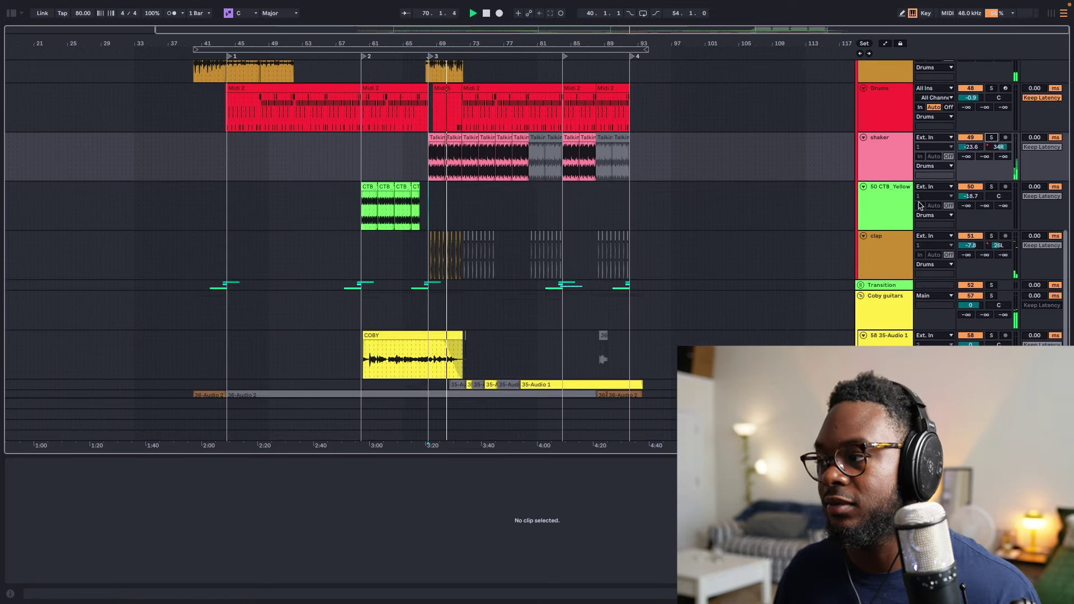
{"action": "key", "text": "space"}
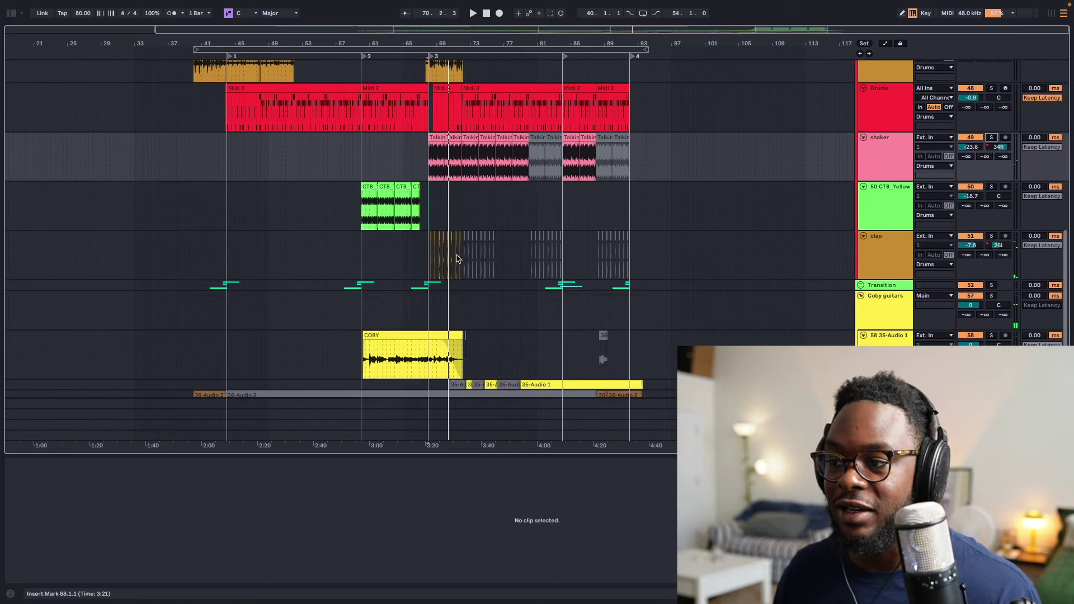
Step: Collapse the Coby guitars group, expand the Transition group, and solo it with the insert position at bar 43 on the windy track
{"action": "left_click", "coordinate": [861, 296]}
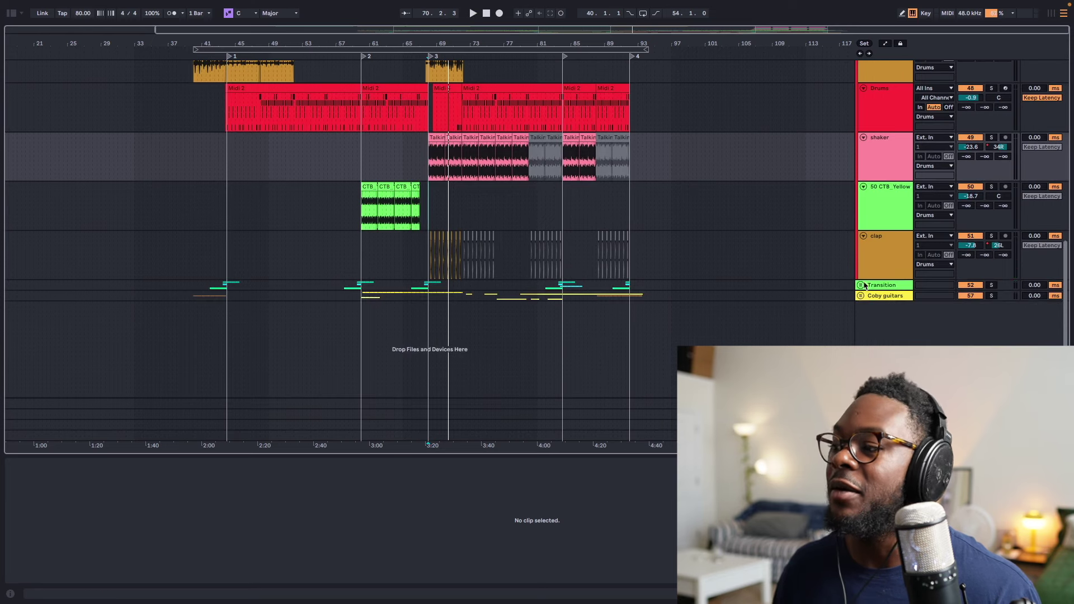
{"action": "left_click", "coordinate": [860, 284]}
{"action": "scroll", "coordinate": [368, 316], "scroll_direction": "down", "scroll_amount": 3}
{"action": "scroll", "coordinate": [368, 317], "scroll_direction": "down", "scroll_amount": 2}
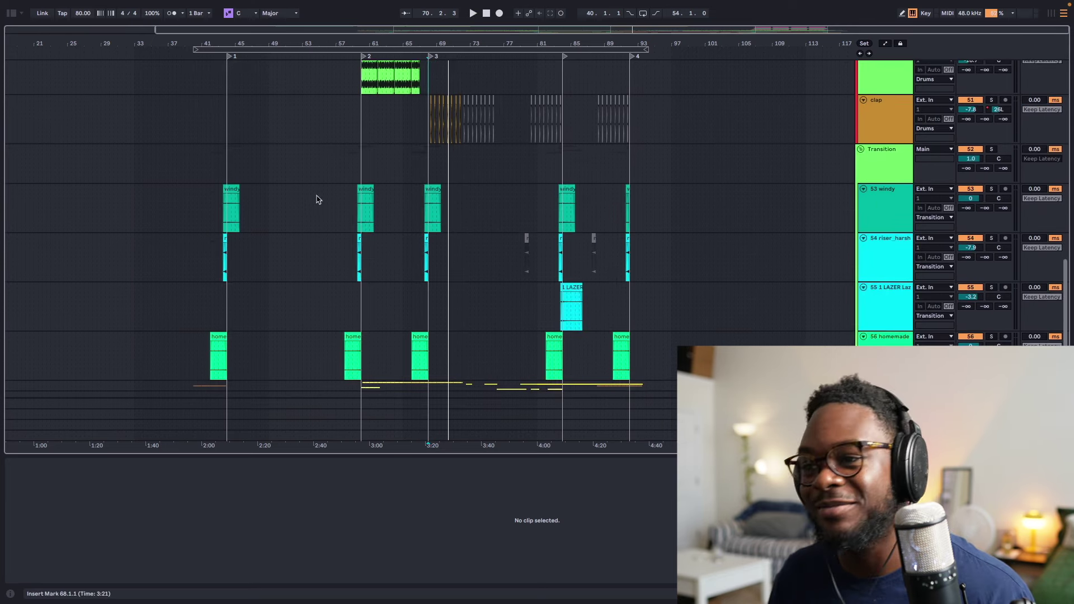
{"action": "left_click", "coordinate": [218, 190]}
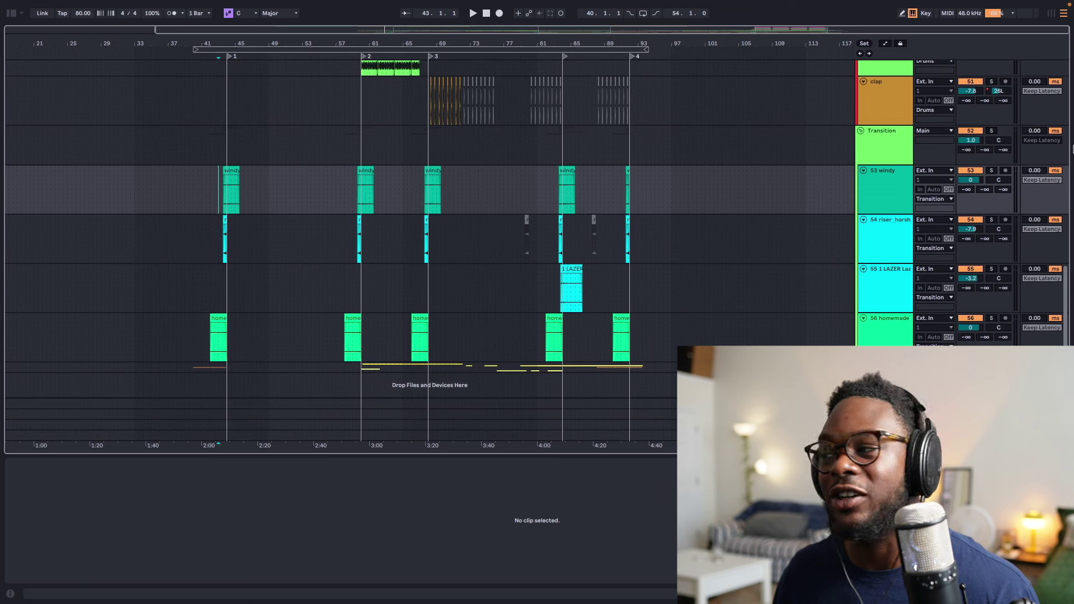
{"action": "left_click", "coordinate": [990, 133]}
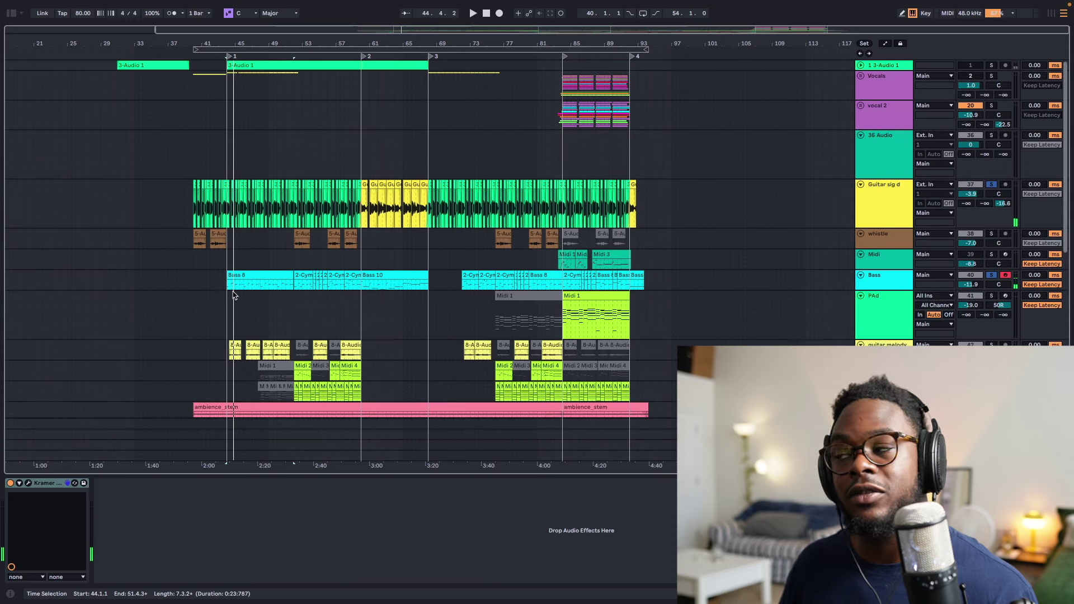
Step: Solo the guitar melody track and play its first clip from bar 44
{"action": "scroll", "coordinate": [1005, 294], "scroll_direction": "down", "scroll_amount": 3}
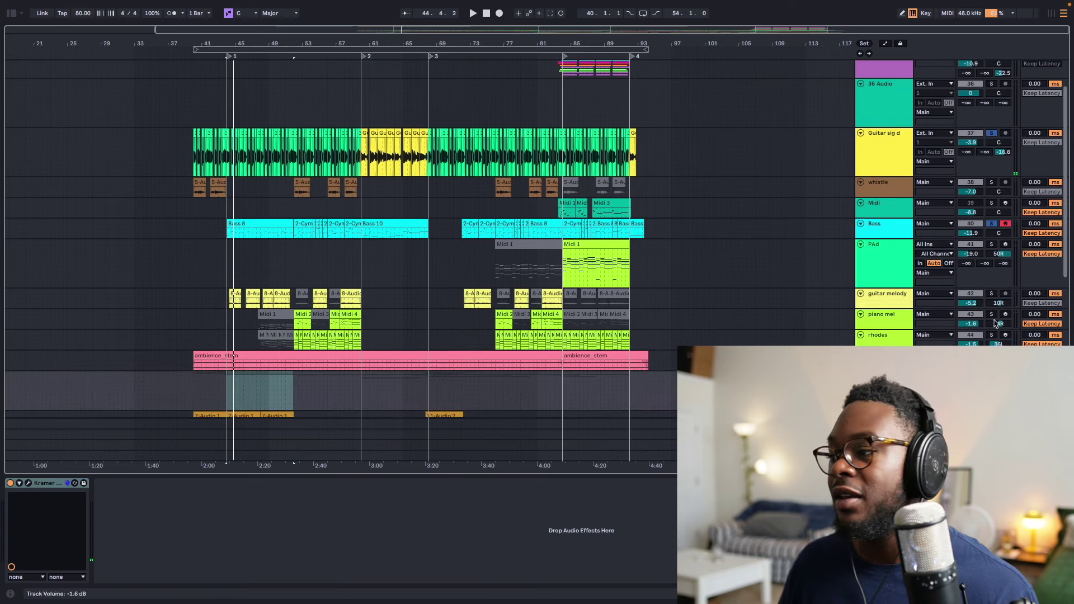
{"action": "left_click", "coordinate": [992, 294]}
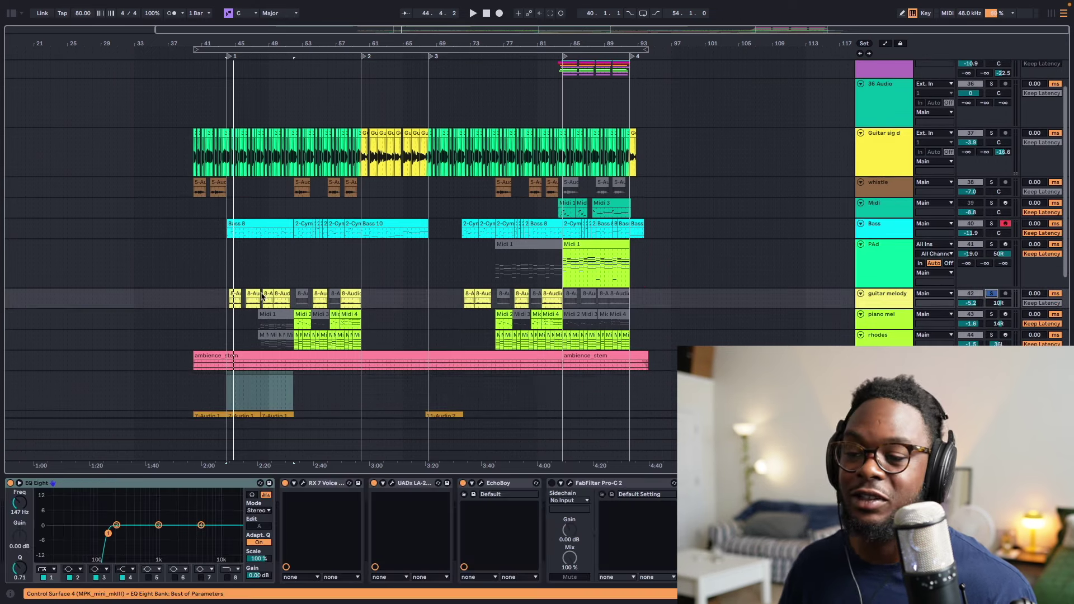
{"action": "left_click", "coordinate": [235, 291]}
{"action": "key", "text": "space"}
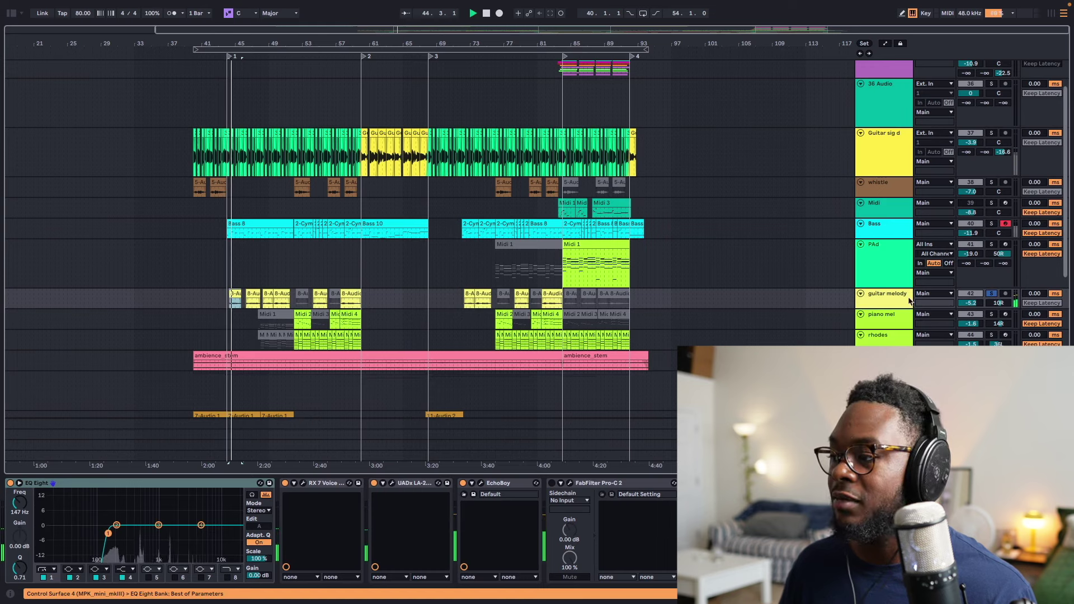
{"action": "key", "text": "space"}
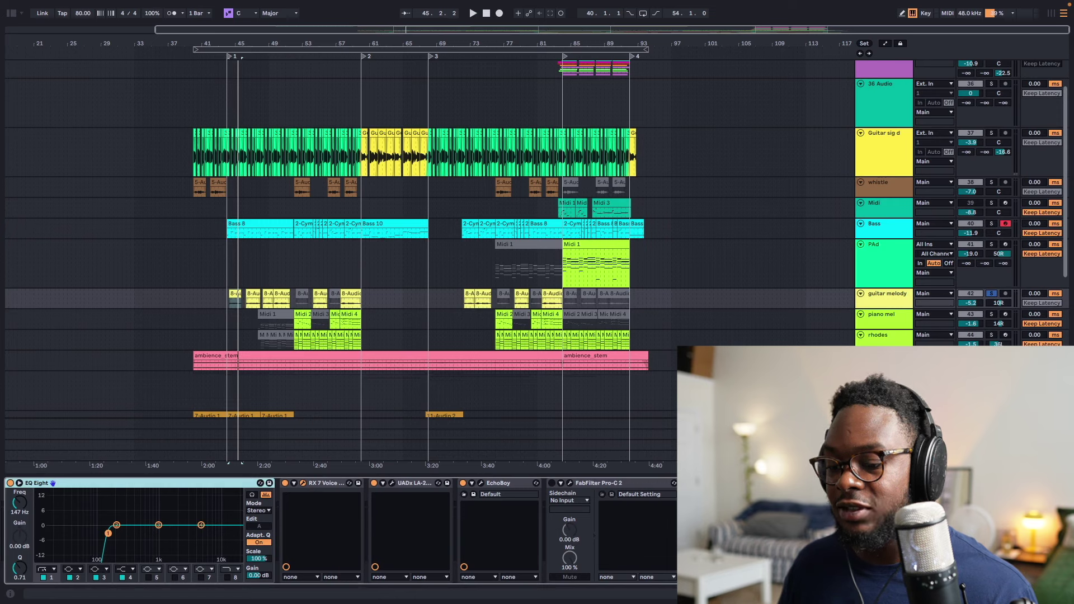
Step: Open RX 7 Voice De-noise, bypass the guitar melody's effects, play it raw with the track volume at 6.0 dB, and clear its solo
{"action": "left_click", "coordinate": [303, 482]}
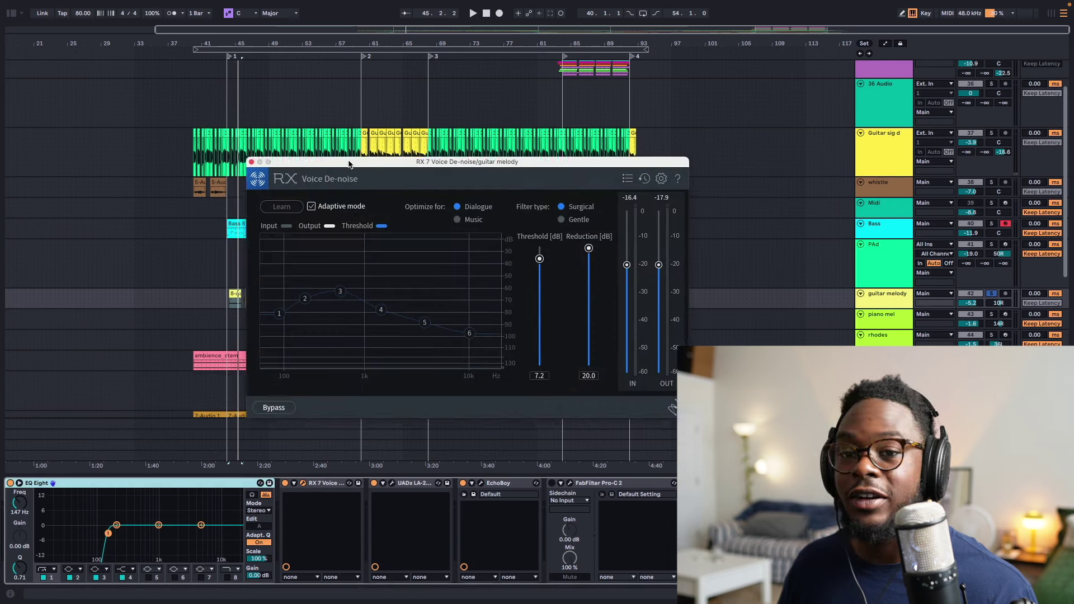
{"action": "left_click", "coordinate": [283, 486]}
{"action": "left_click", "coordinate": [11, 482]}
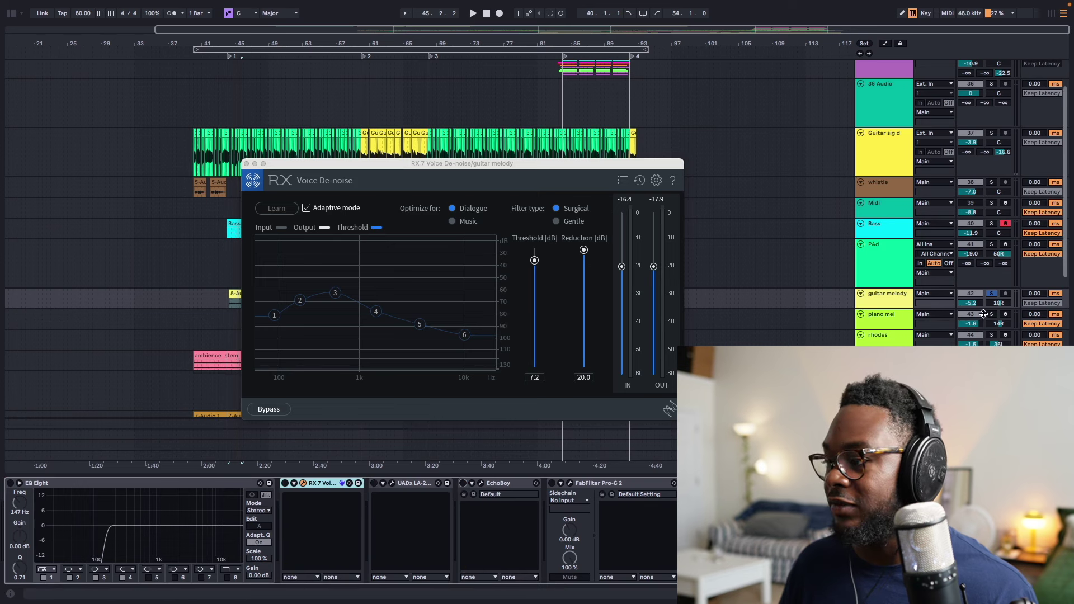
{"action": "key", "text": "space"}
{"action": "left_click_drag", "start_coordinate": [970, 302], "coordinate": [970, 280]}
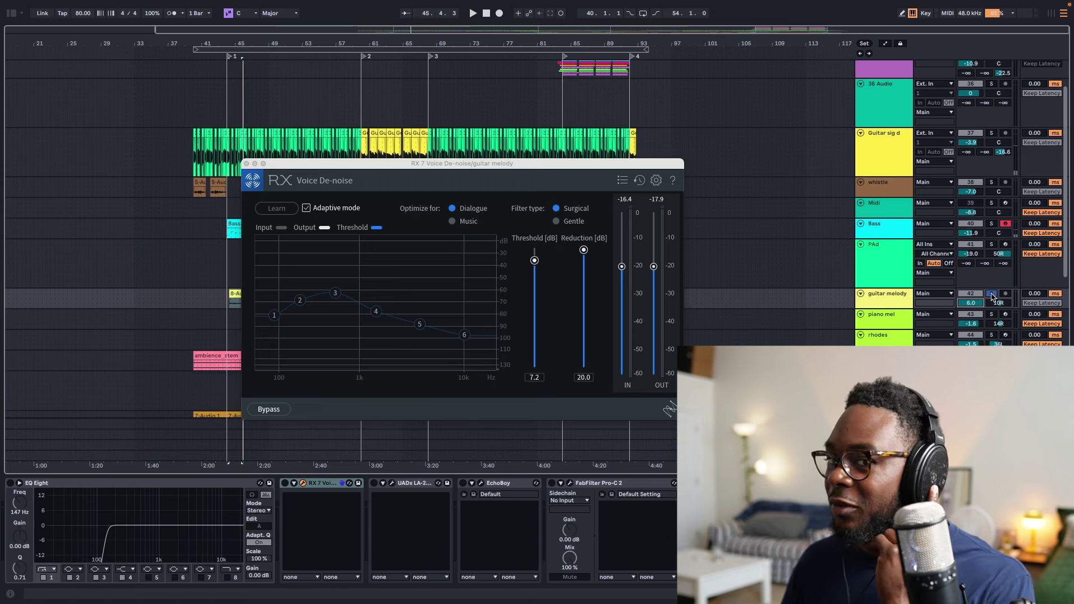
{"action": "left_click", "coordinate": [992, 293]}
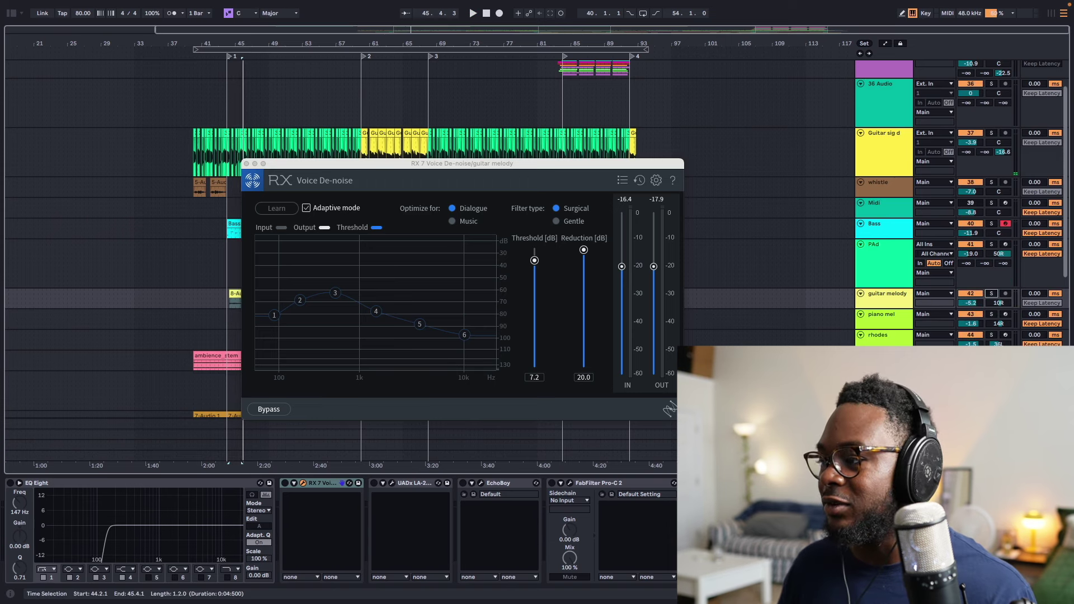
Step: Re-enable the guitar melody's EQ Eight, RX 7 Voice De-noise, LA-2A and EchoBoy, and view the LA-2A and EchoBoy settings
{"action": "left_click", "coordinate": [11, 482]}
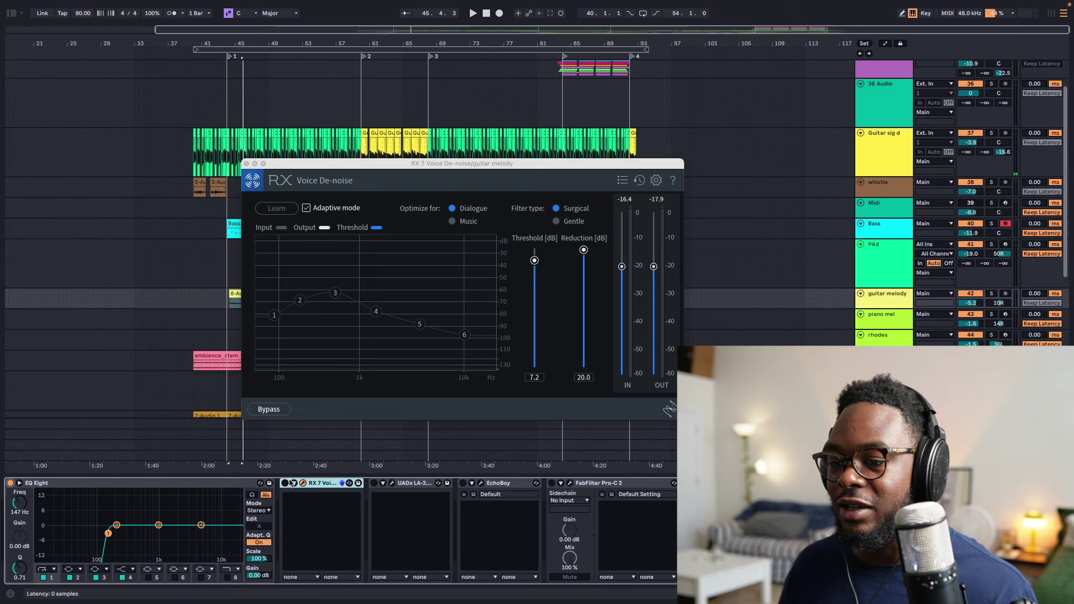
{"action": "left_click", "coordinate": [285, 483]}
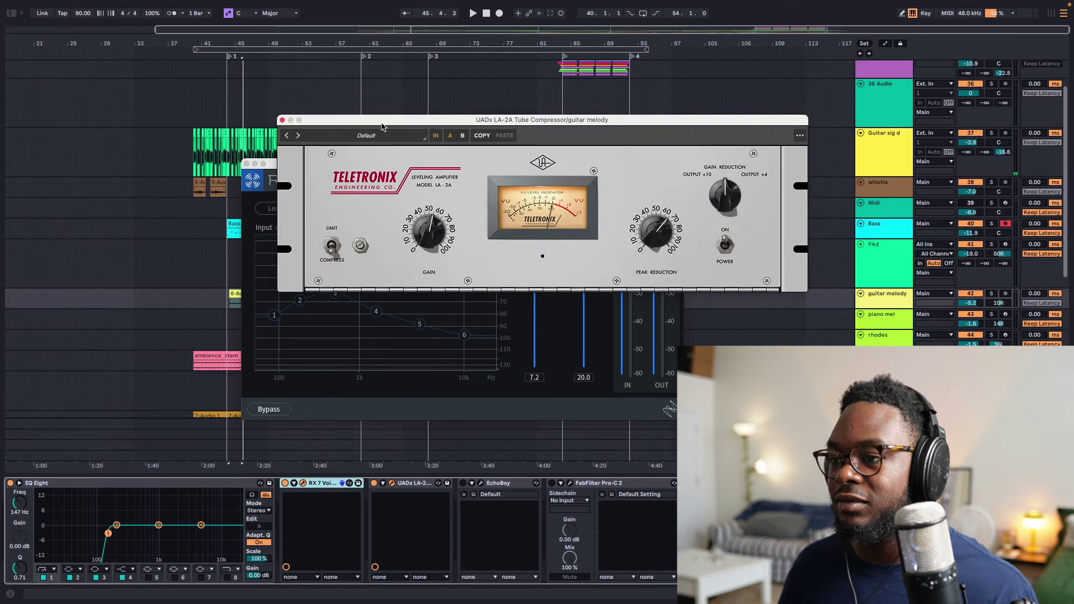
{"action": "left_click", "coordinate": [282, 121]}
{"action": "left_click", "coordinate": [246, 163]}
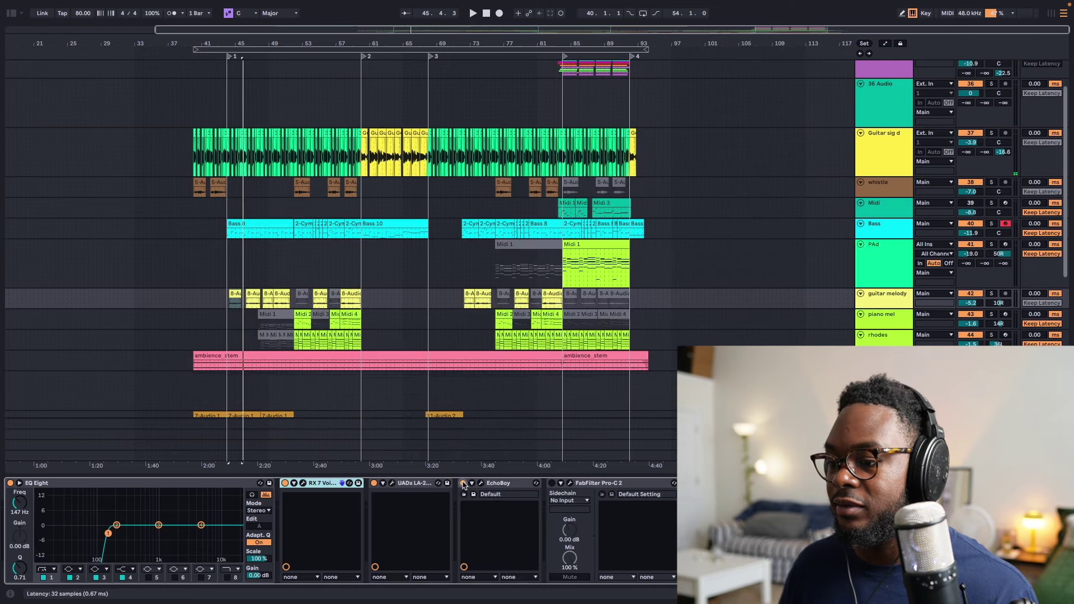
{"action": "left_click", "coordinate": [480, 483]}
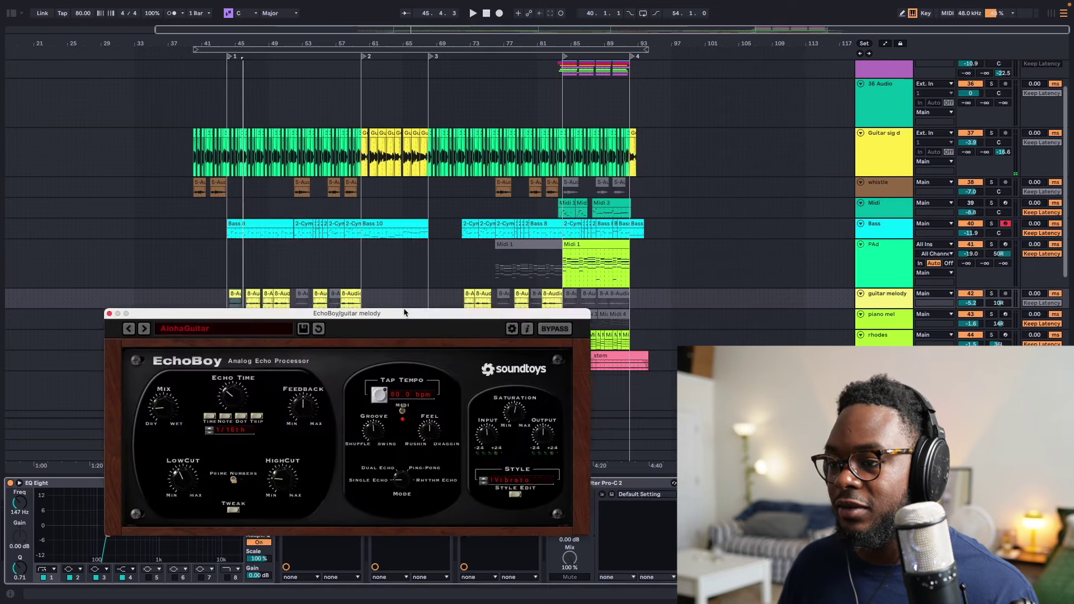
{"action": "left_click_drag", "start_coordinate": [447, 273], "coordinate": [374, 146]}
Step: Enable FabFilter Pro-C 2 on the guitar melody, check its settings during playback, and close the plug-in windows
{"action": "left_click", "coordinate": [552, 484]}
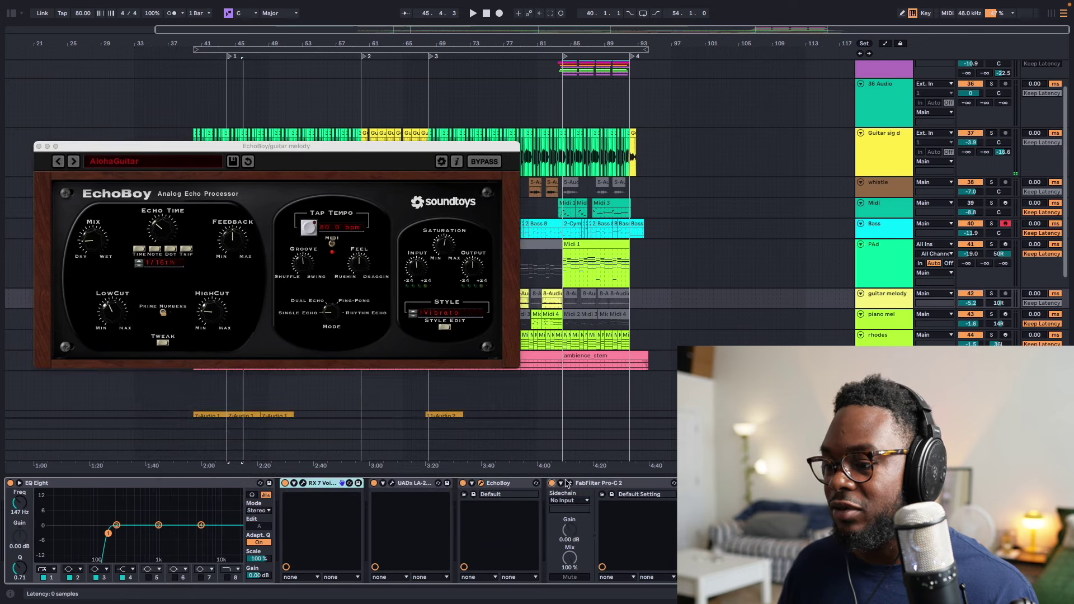
{"action": "left_click", "coordinate": [570, 483]}
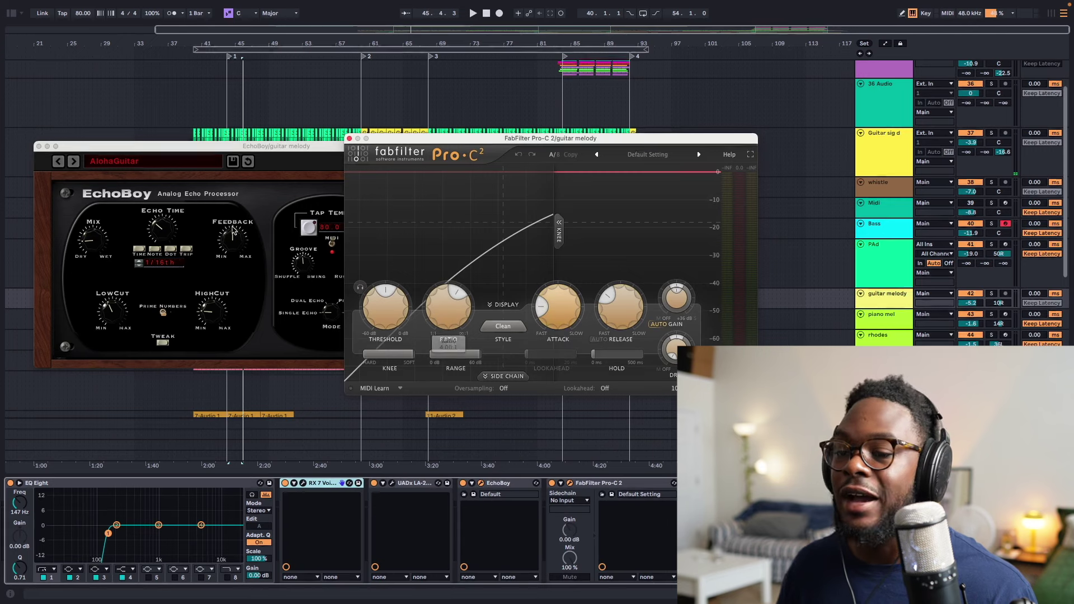
{"action": "mouse_move", "coordinate": [576, 324]}
{"action": "key", "text": "space"}
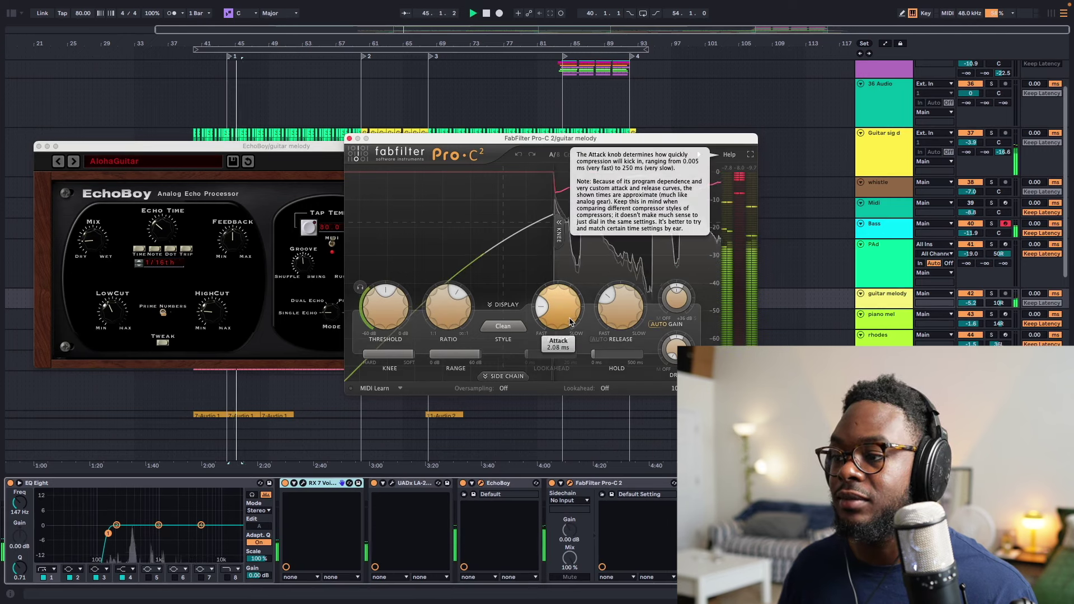
{"action": "key", "text": "space"}
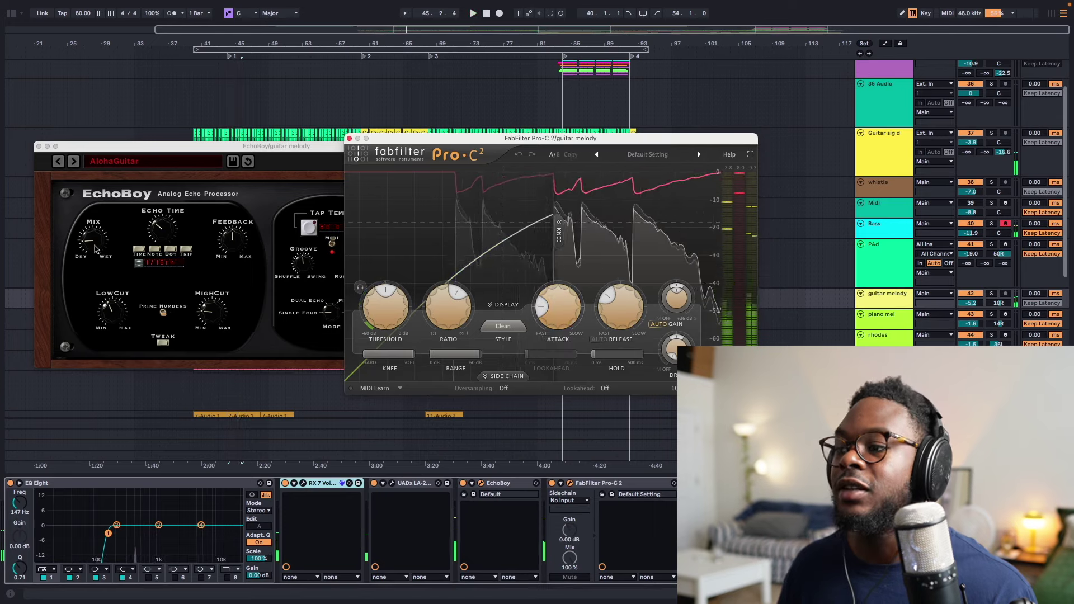
{"action": "left_click", "coordinate": [38, 147]}
{"action": "left_click", "coordinate": [34, 147]}
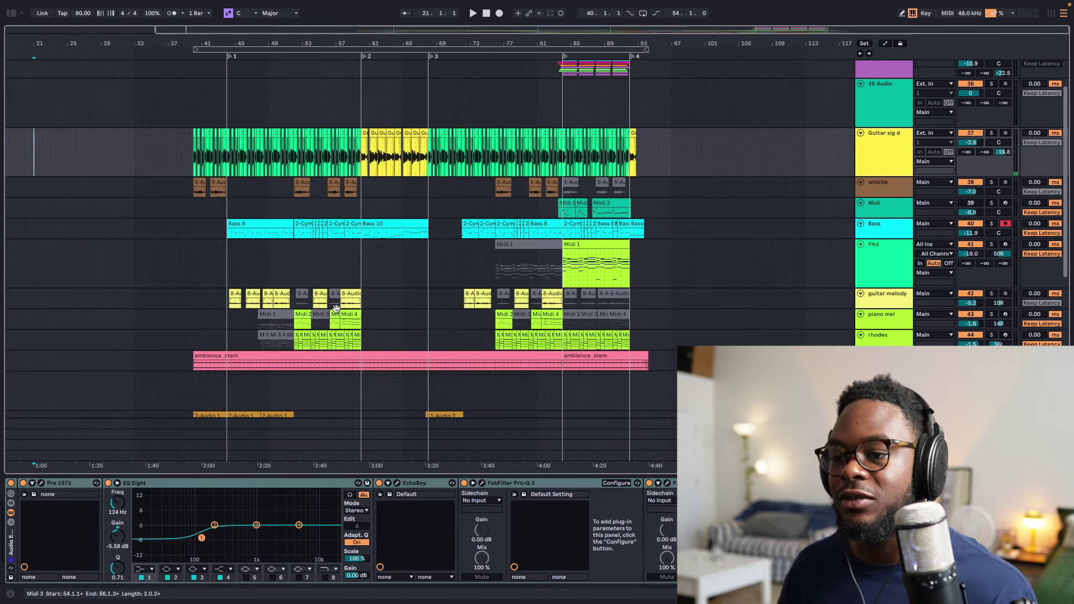
Step: Play the rhodes part from bar 52, and move the insert position to bar 51 on the PAd track
{"action": "key", "text": "space"}
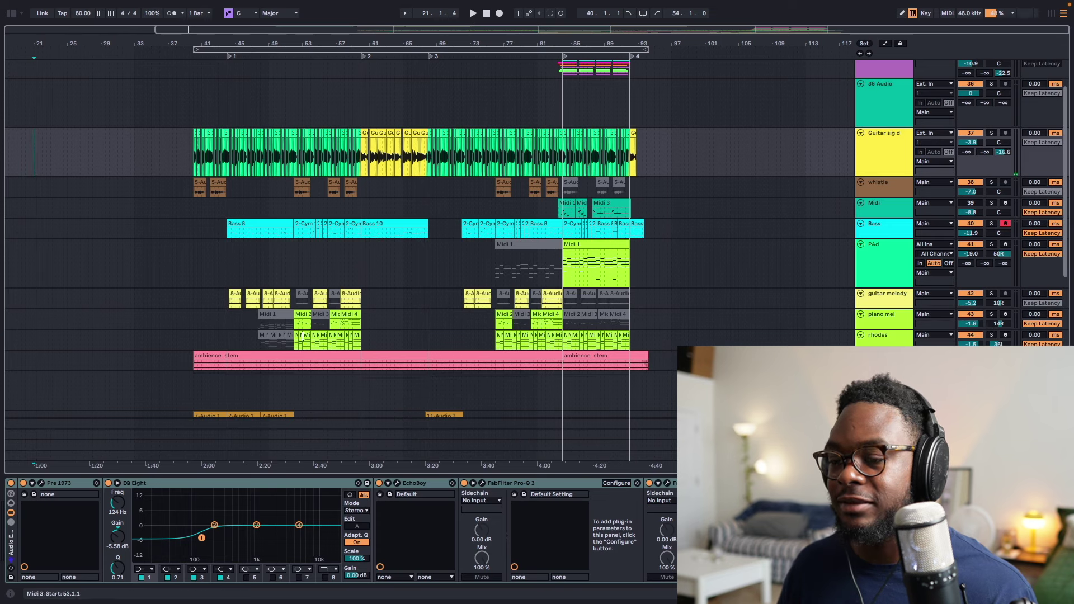
{"action": "left_click", "coordinate": [296, 335]}
{"action": "key", "text": "space"}
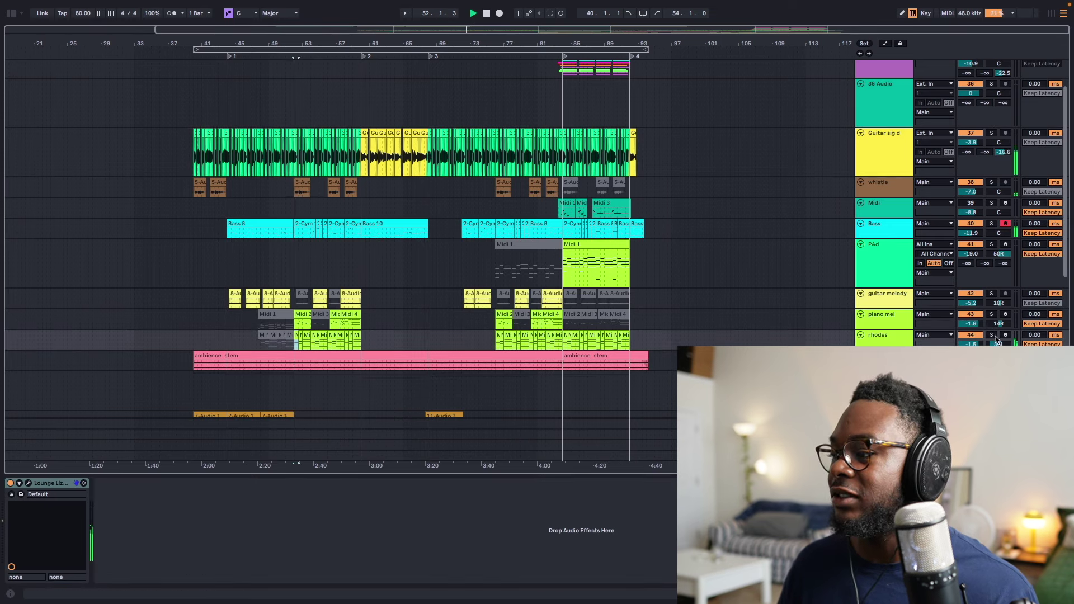
{"action": "left_click", "coordinate": [291, 273]}
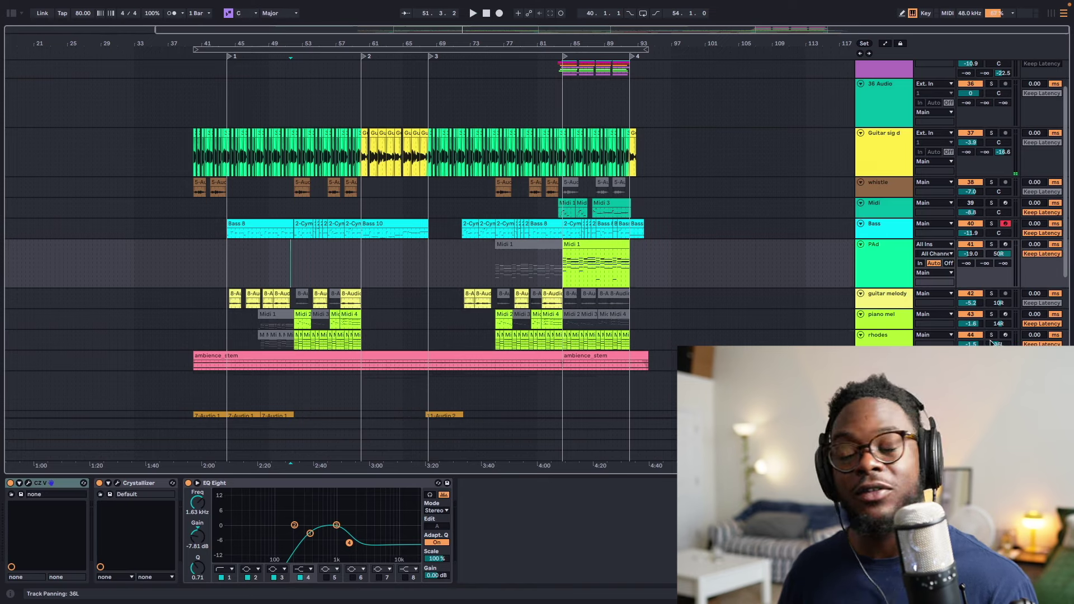
Step: Solo the rhodes and piano mel tracks, play them together from bar 53, and clear the solos
{"action": "left_click", "coordinate": [992, 336]}
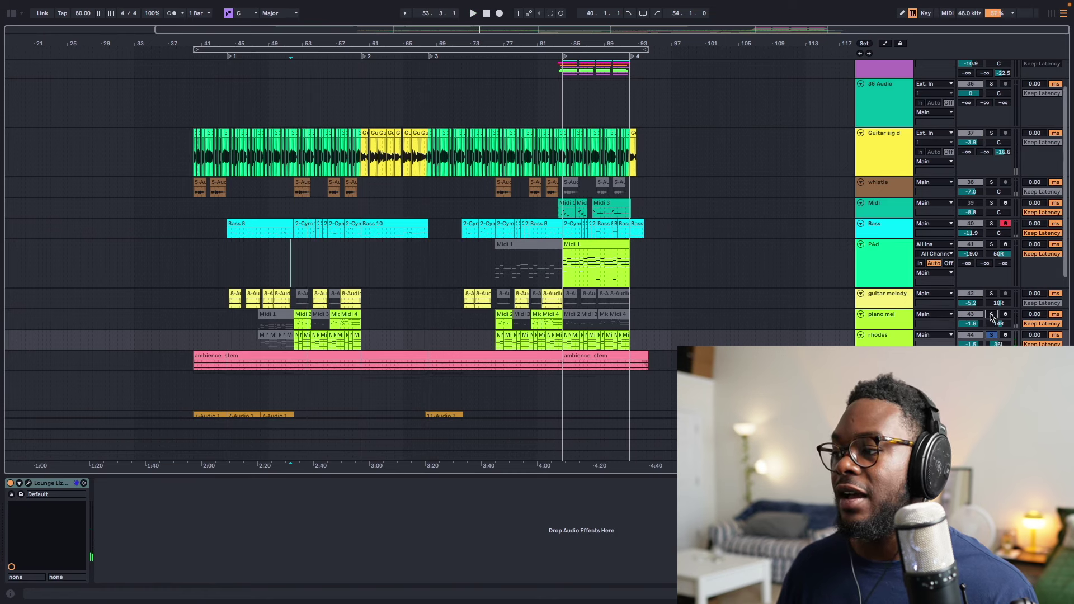
{"action": "left_click", "coordinate": [991, 315]}
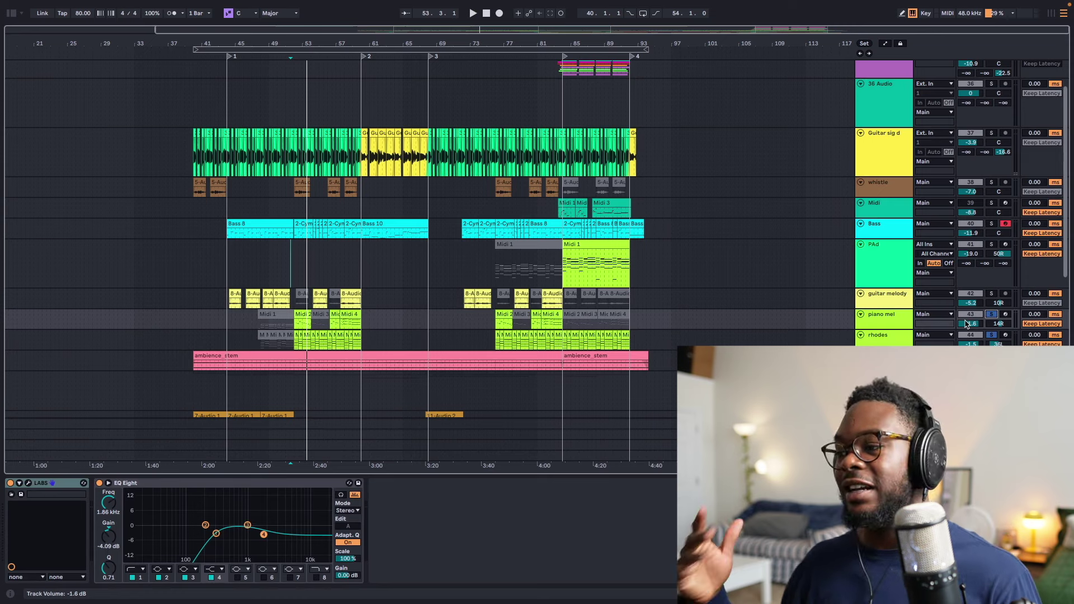
{"action": "key", "text": "space"}
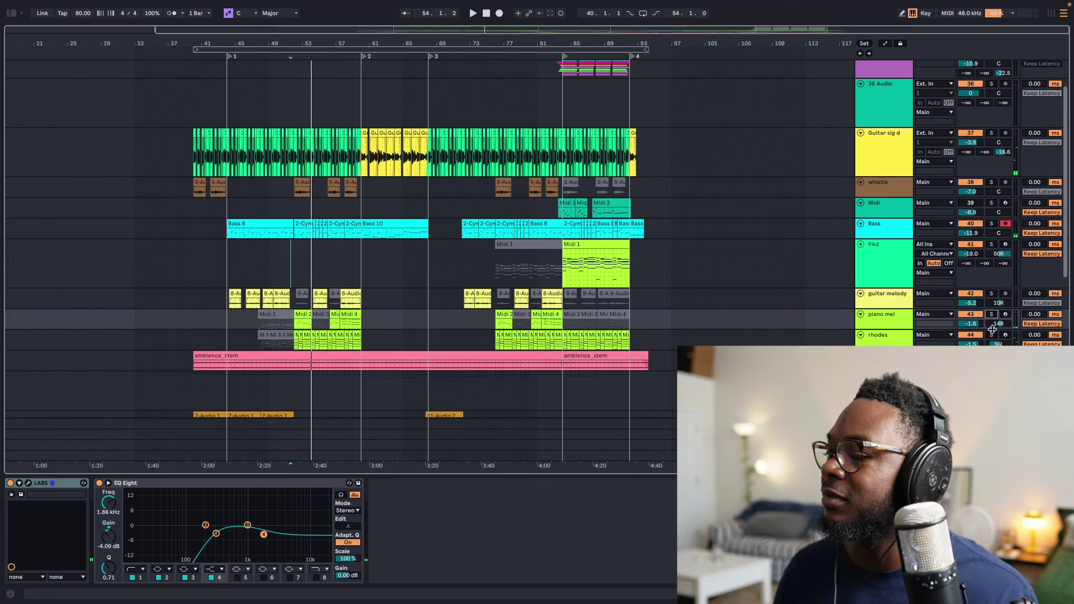
{"action": "key", "text": "space"}
Step: Play the full mix around bar 53, then select the whistle clip and the piano mel clip at bar 52
{"action": "key", "text": "space"}
{"action": "scroll", "coordinate": [353, 358], "scroll_direction": "up", "scroll_amount": 3}
{"action": "scroll", "coordinate": [353, 359], "scroll_direction": "down", "scroll_amount": 8}
{"action": "scroll", "coordinate": [354, 361], "scroll_direction": "up", "scroll_amount": 8}
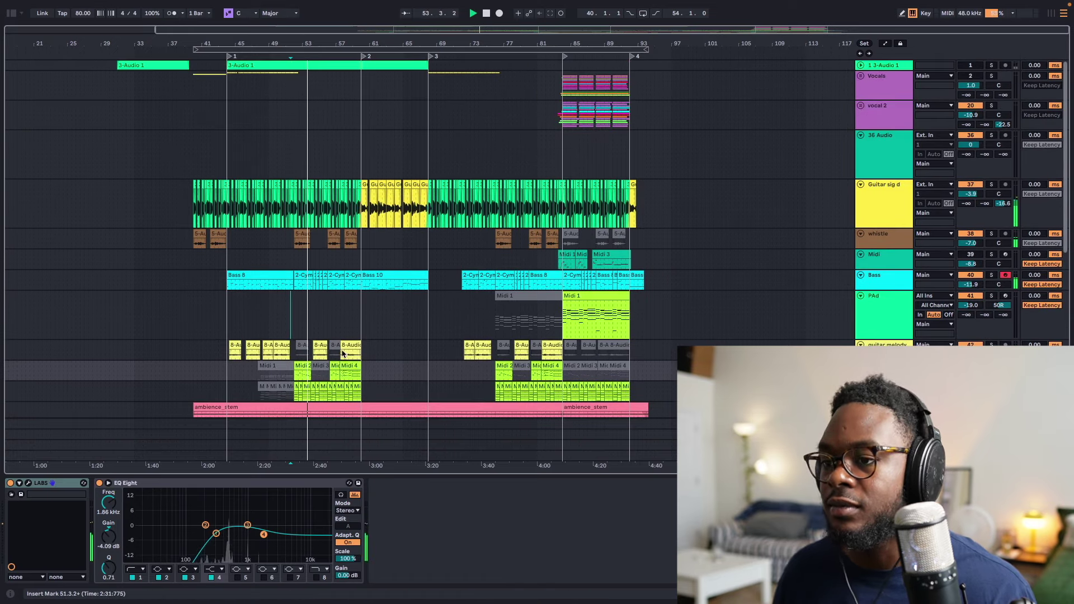
{"action": "key", "text": "space"}
{"action": "left_click", "coordinate": [301, 237]}
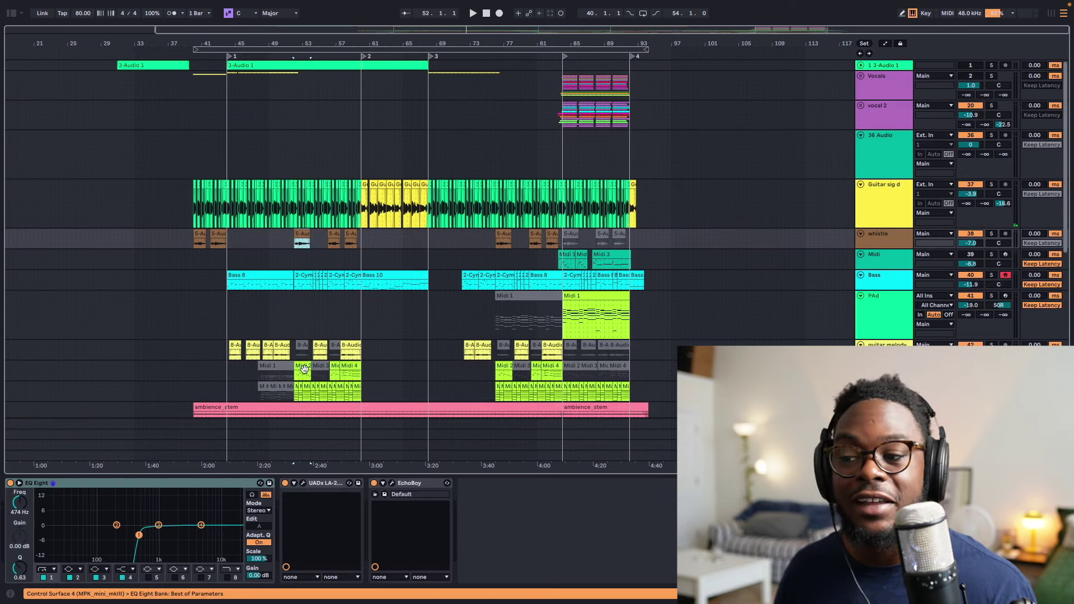
{"action": "left_click", "coordinate": [303, 369]}
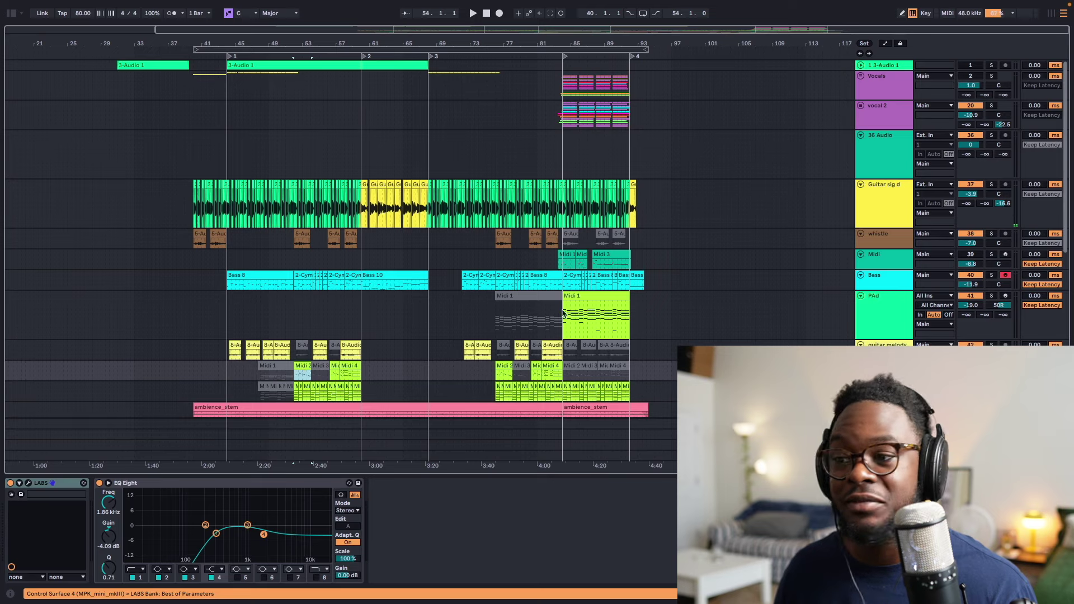
Step: Highlight about bars 50 to 59 across the tracks from 36 Audio to ambience_stem
{"action": "scroll", "coordinate": [442, 313], "scroll_direction": "down", "scroll_amount": 5}
{"action": "scroll", "coordinate": [364, 213], "scroll_direction": "up", "scroll_amount": 4}
{"action": "left_click", "coordinate": [279, 100]}
{"action": "left_click_drag", "start_coordinate": [281, 100], "coordinate": [353, 372]}
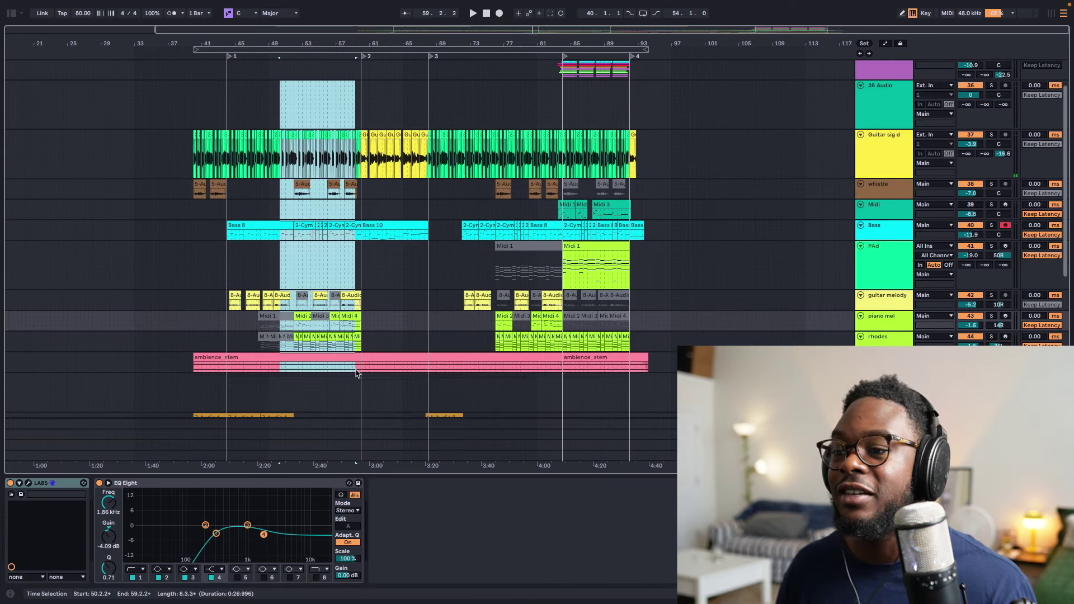
{"action": "scroll", "coordinate": [372, 240], "scroll_direction": "up", "scroll_amount": 2}
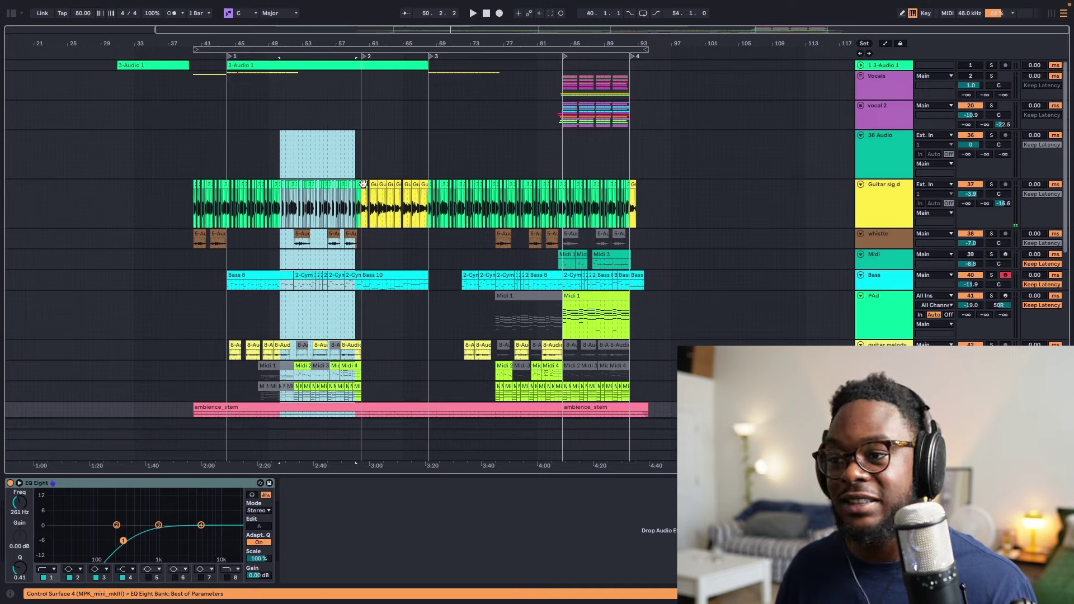
Step: Solo the Guitar sig d track and play its yellow clips from bar 60 and bar 61
{"action": "left_click", "coordinate": [363, 184]}
{"action": "key", "text": "space"}
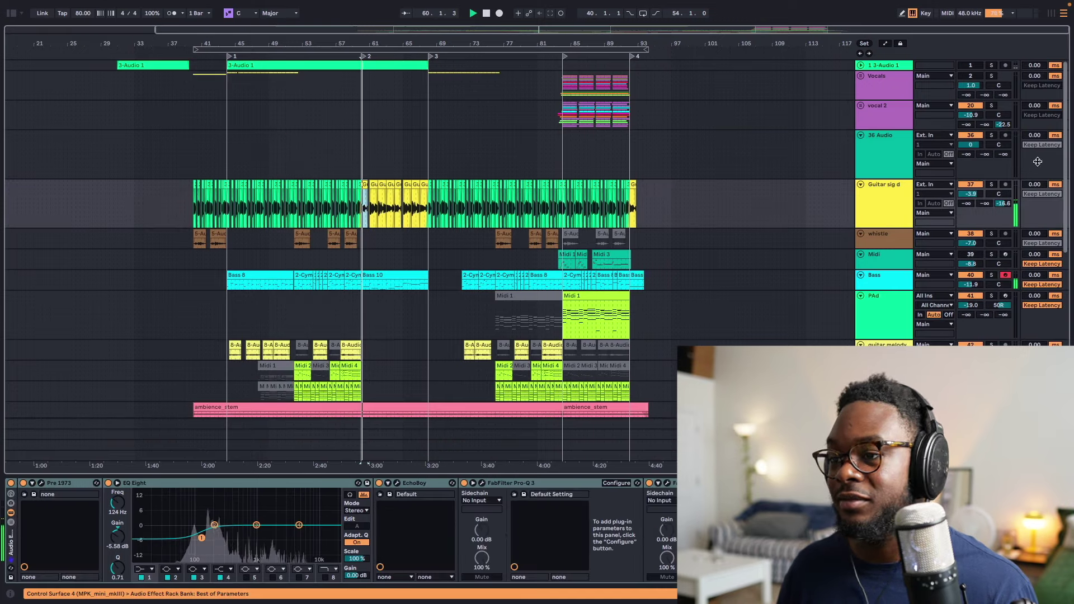
{"action": "left_click", "coordinate": [991, 186]}
{"action": "scroll", "coordinate": [226, 213], "scroll_direction": "up", "scroll_amount": 5}
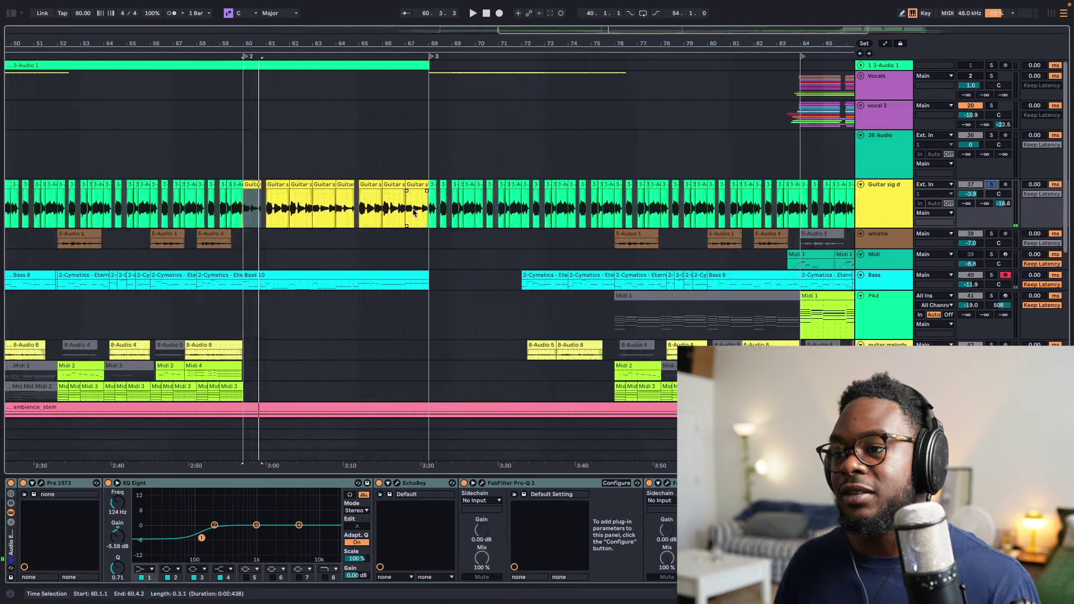
{"action": "left_click", "coordinate": [227, 213]}
{"action": "key", "text": "space"}
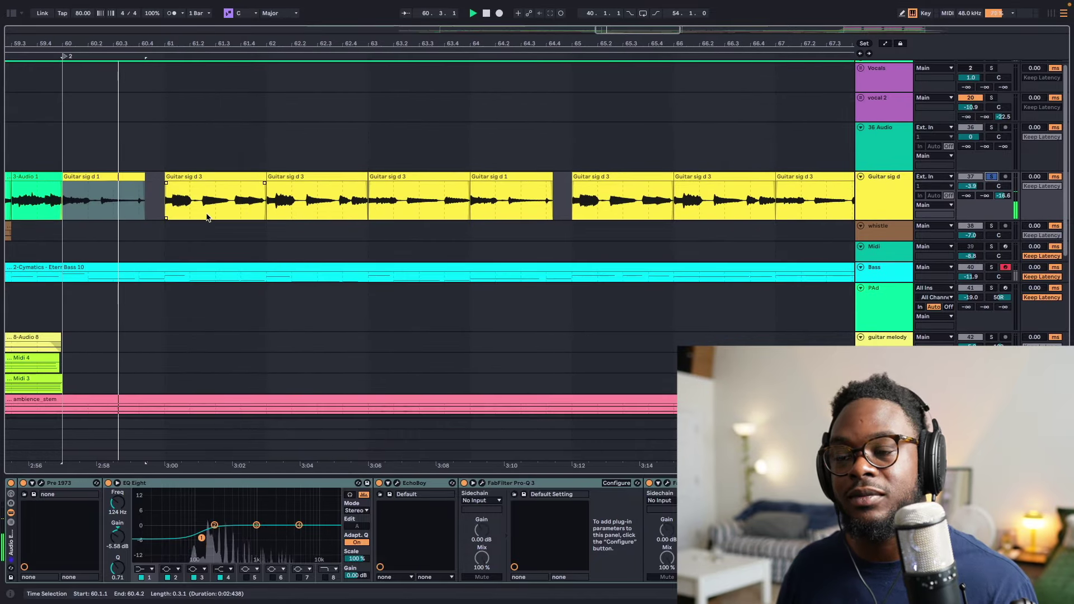
{"action": "left_click", "coordinate": [206, 175]}
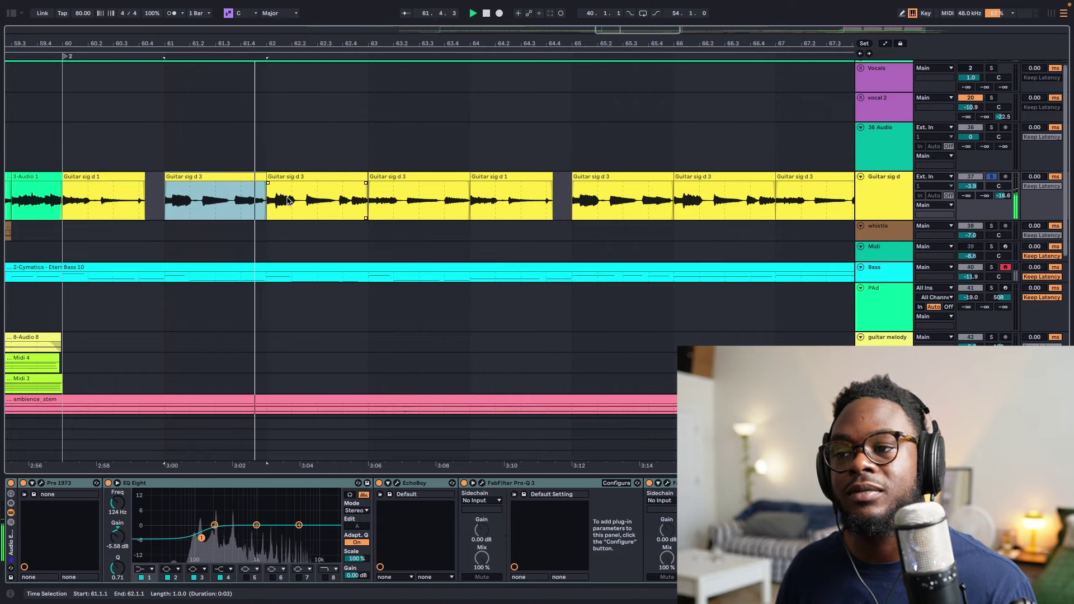
{"action": "scroll", "coordinate": [356, 224], "scroll_direction": "down", "scroll_amount": 5}
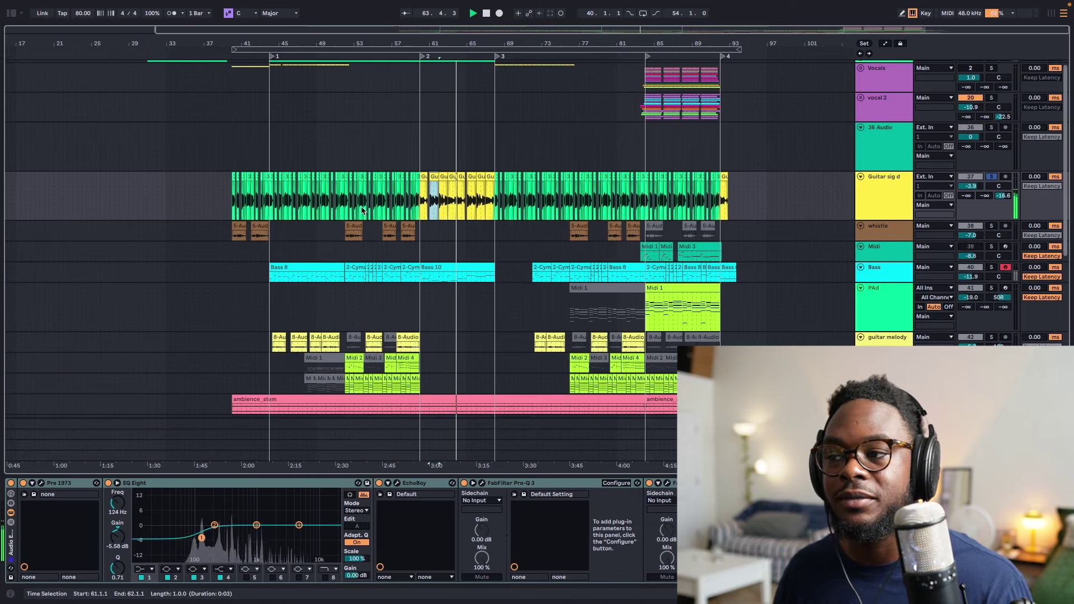
{"action": "key", "text": "space"}
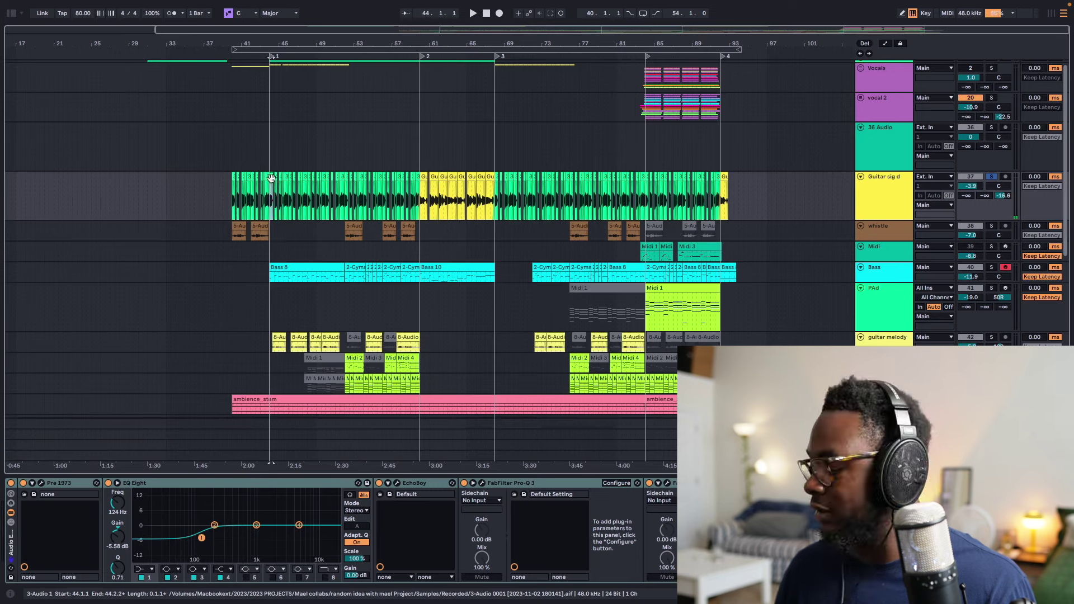
Step: Compare the soloed Guitar sig d parts by playing from locator 1 at bar 44 and from bar 60
{"action": "key", "text": "space"}
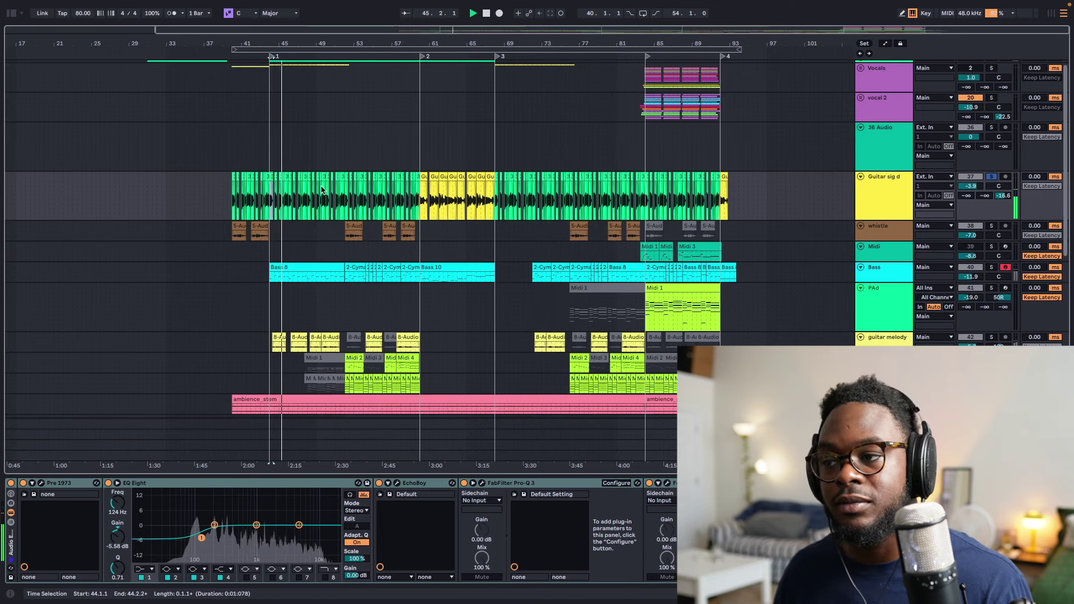
{"action": "key", "text": "space"}
{"action": "left_click", "coordinate": [424, 176]}
{"action": "key", "text": "space"}
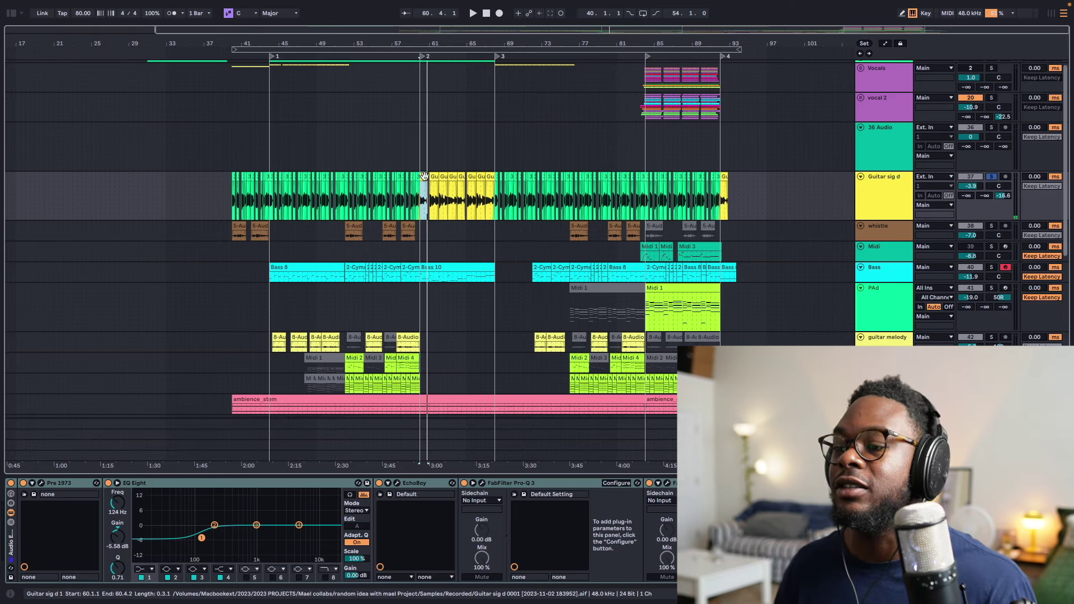
Step: Fold the Drums and Transition groups to bring up the Coby guitars group
{"action": "scroll", "coordinate": [463, 263], "scroll_direction": "down", "scroll_amount": 10}
{"action": "scroll", "coordinate": [458, 263], "scroll_direction": "down", "scroll_amount": 4}
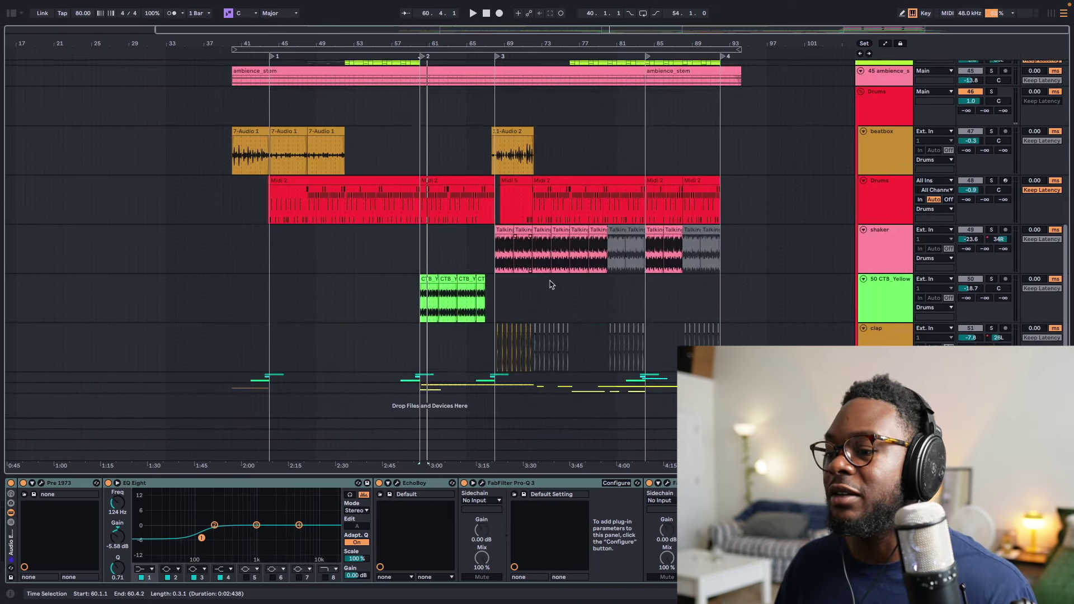
{"action": "scroll", "coordinate": [549, 281], "scroll_direction": "up", "scroll_amount": 7}
{"action": "left_click", "coordinate": [860, 242]}
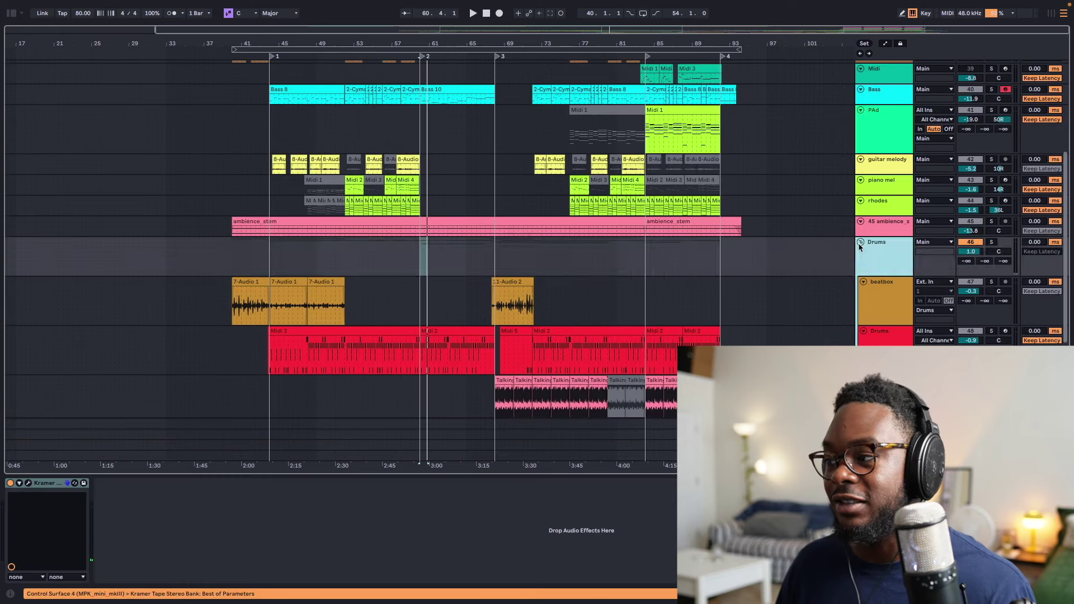
{"action": "left_click", "coordinate": [861, 263]}
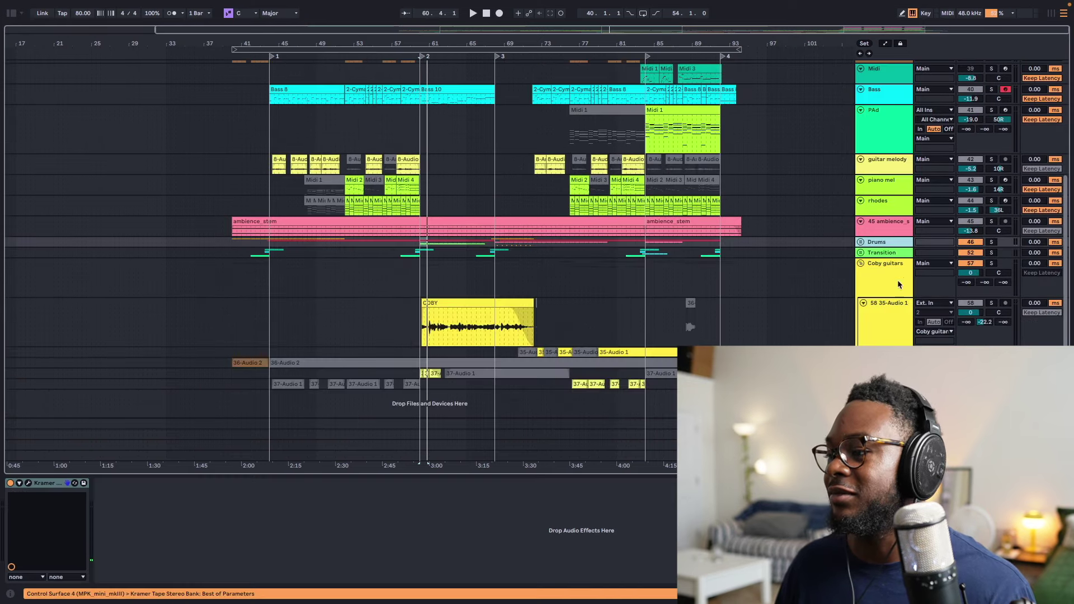
Step: Solo the Coby guitars group and its 58 35-Audio 1 track while playing from bar 60, and display that track's devices
{"action": "left_click", "coordinate": [991, 263]}
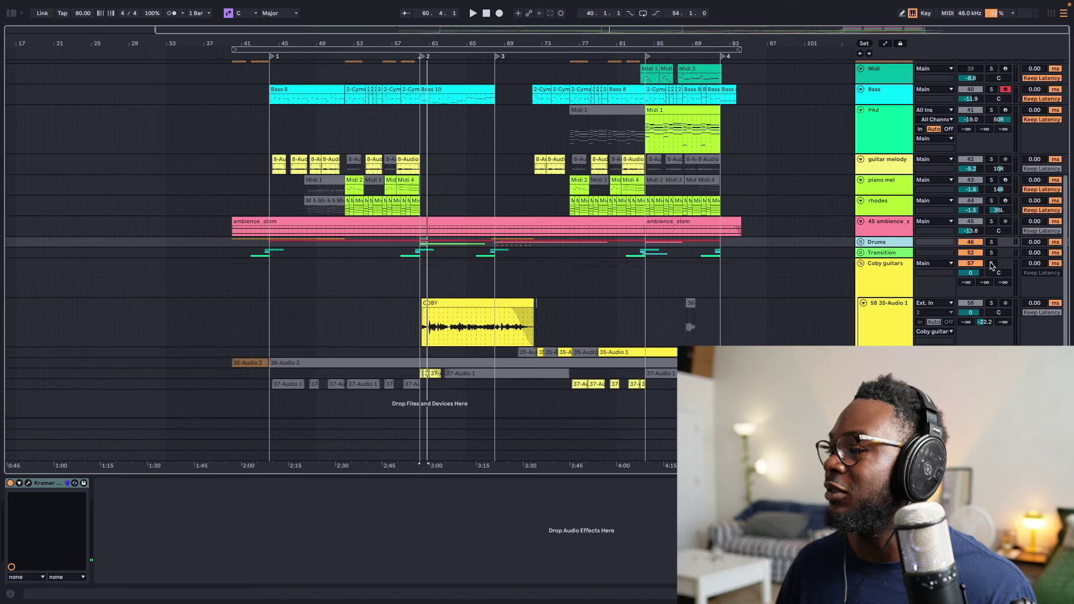
{"action": "key", "text": "space"}
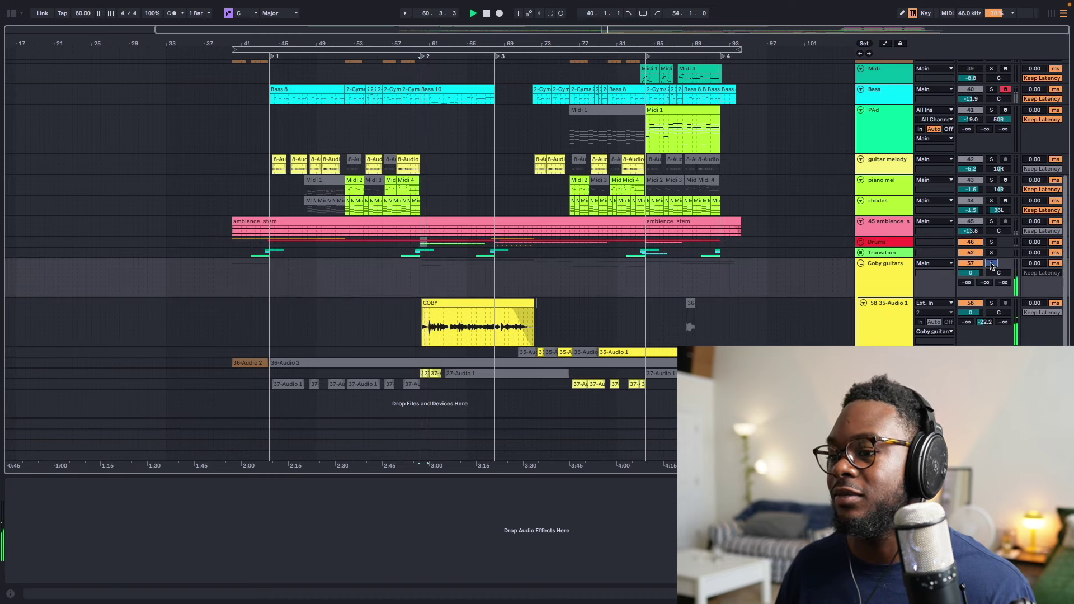
{"action": "left_click", "coordinate": [992, 303]}
{"action": "left_click", "coordinate": [885, 323]}
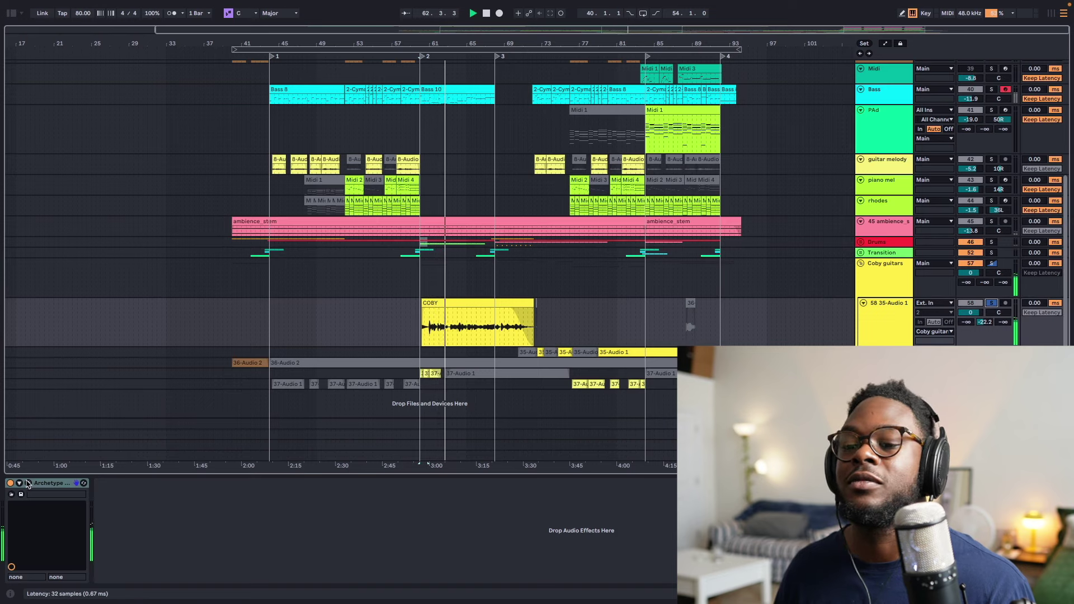
Step: Open Archetype Cory Wong on the 58 35-Audio 1 track, review its amp, graphic EQ and pedal sections, and close it
{"action": "key", "text": "super+alt+p"}
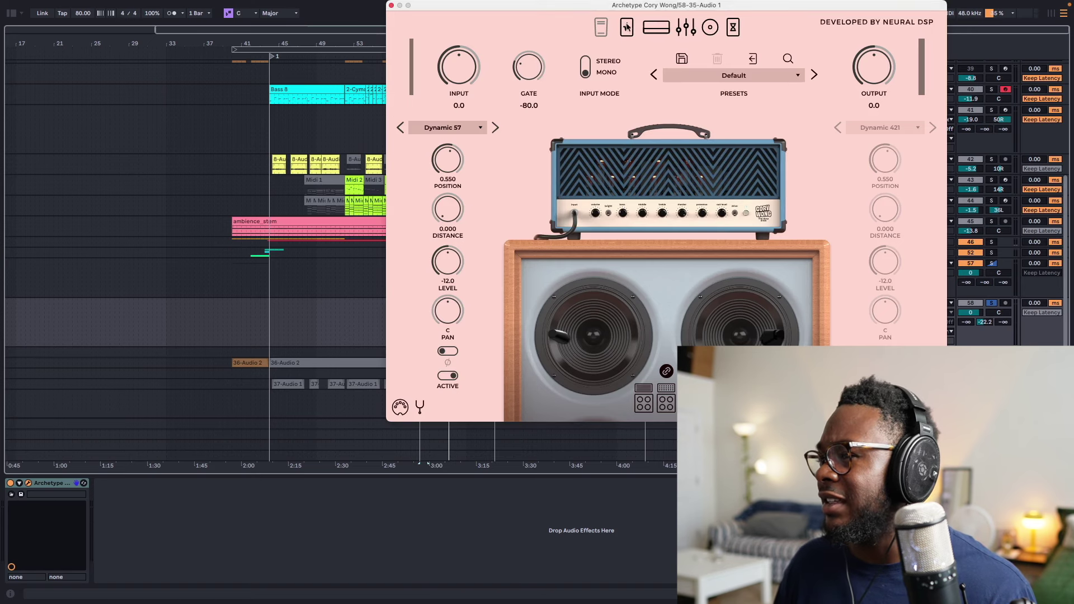
{"action": "left_click", "coordinate": [685, 28]}
{"action": "left_click", "coordinate": [657, 28]}
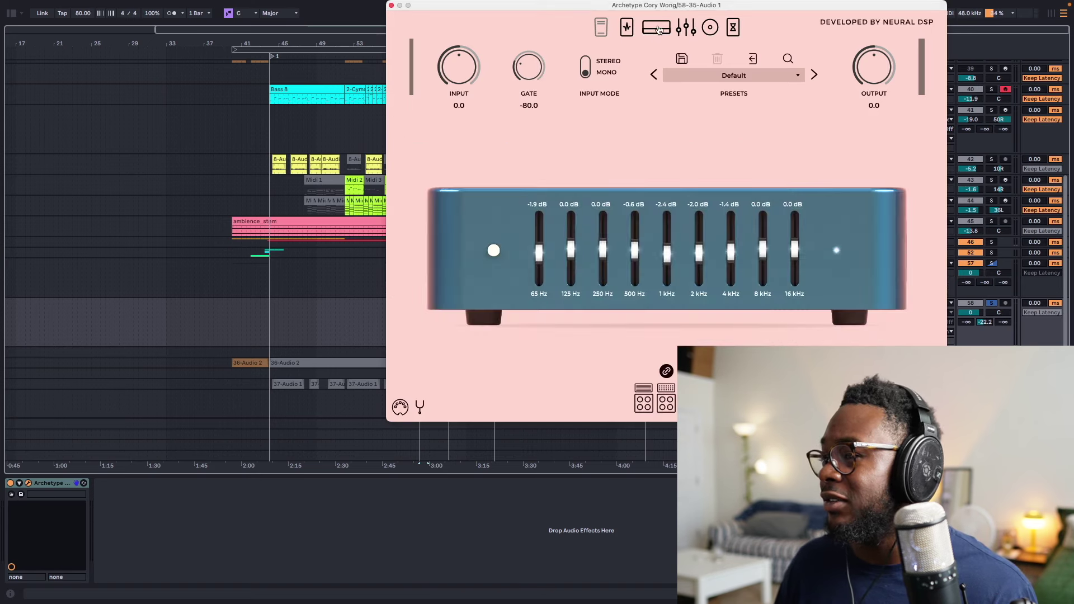
{"action": "left_click", "coordinate": [692, 29]}
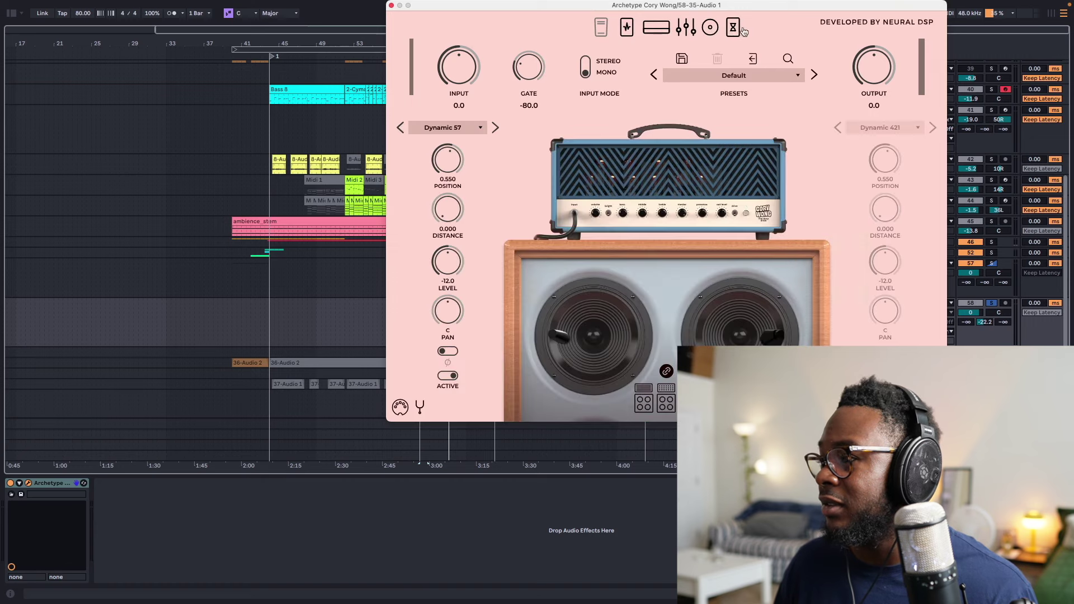
{"action": "left_click", "coordinate": [710, 28]}
{"action": "left_click", "coordinate": [732, 29]}
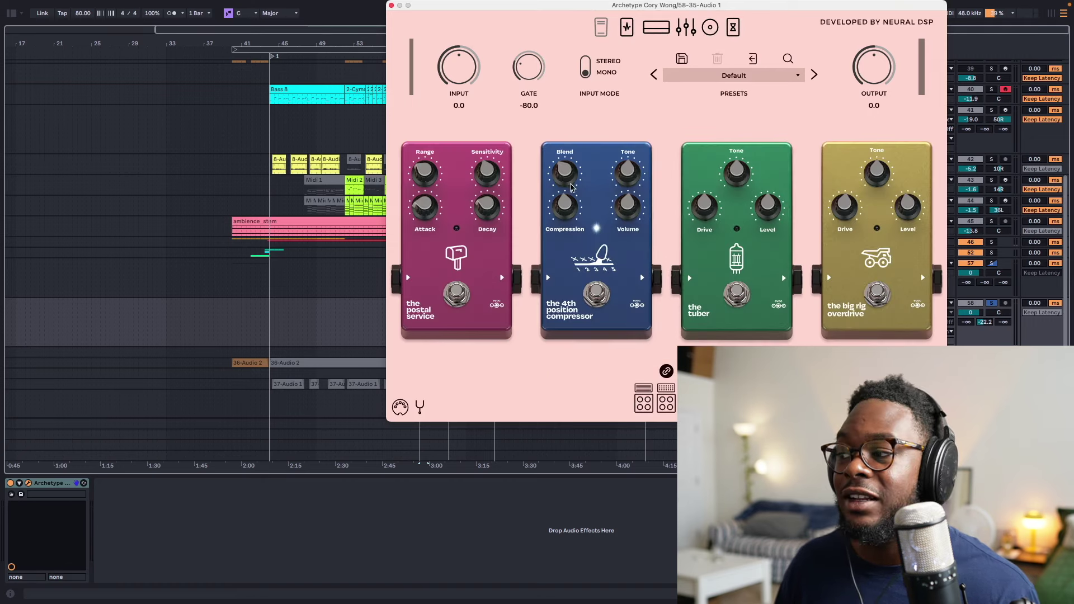
{"action": "left_click", "coordinate": [394, 7]}
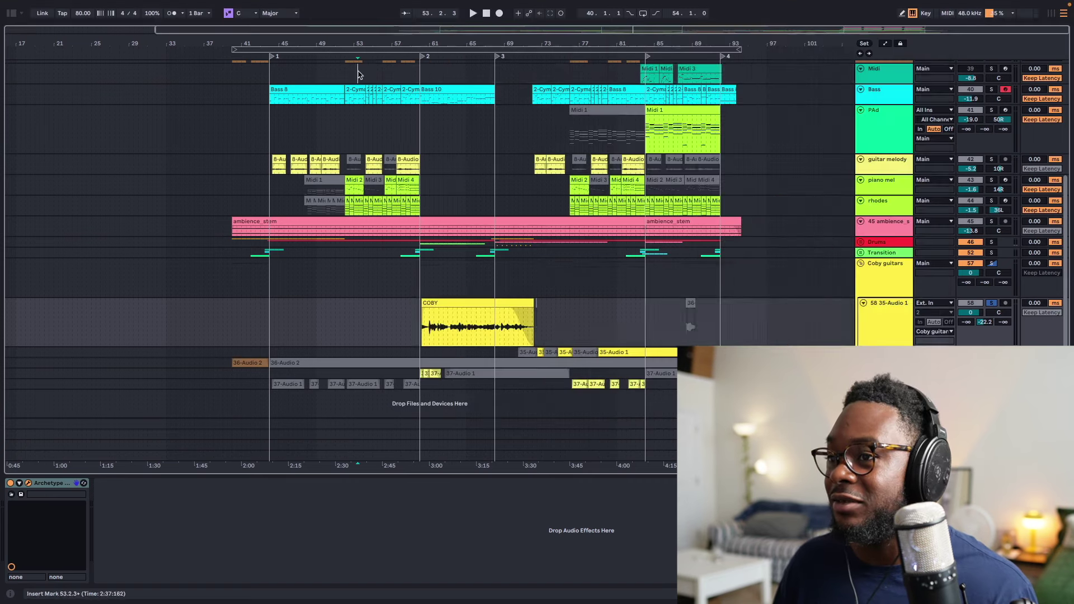
Step: Clear the solos and play the full mix from bar 82.4, just before the vocals enter
{"action": "left_click", "coordinate": [507, 251]}
{"action": "scroll", "coordinate": [558, 326], "scroll_direction": "up", "scroll_amount": 5}
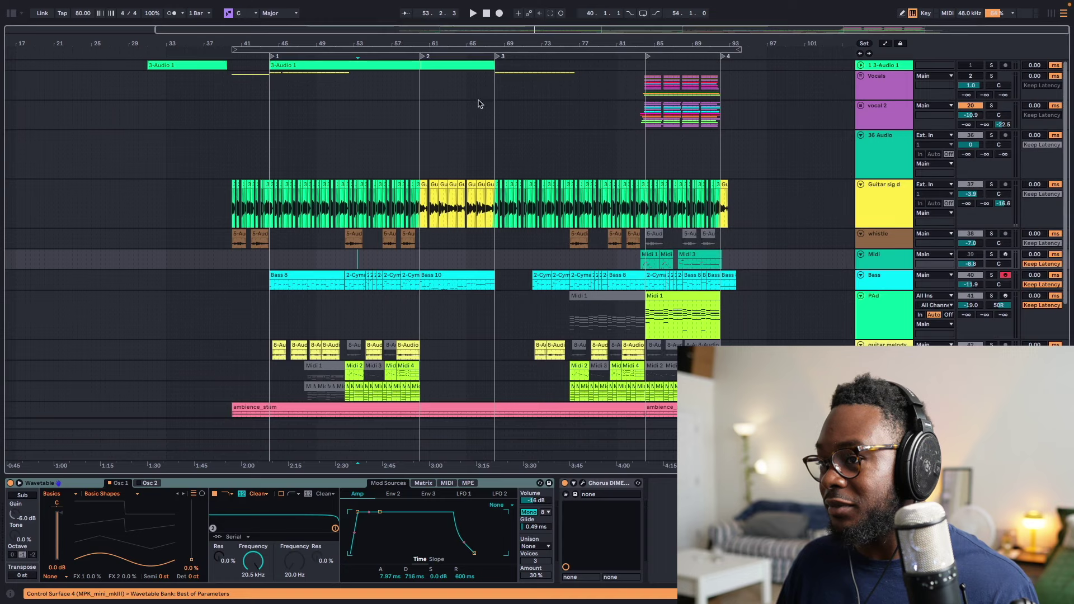
{"action": "left_click", "coordinate": [498, 56]}
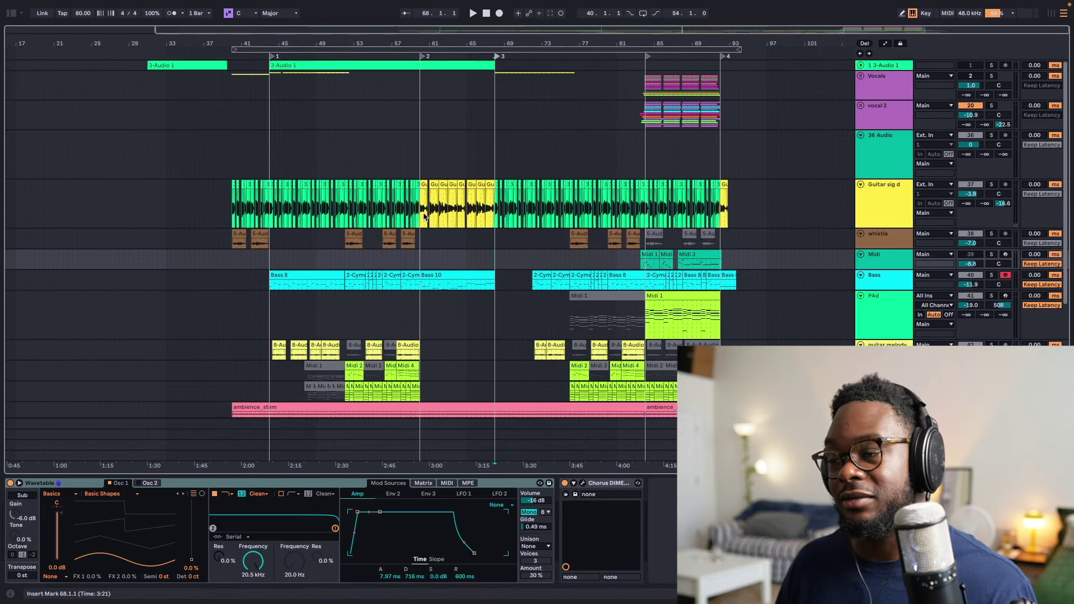
{"action": "left_click", "coordinate": [633, 151]}
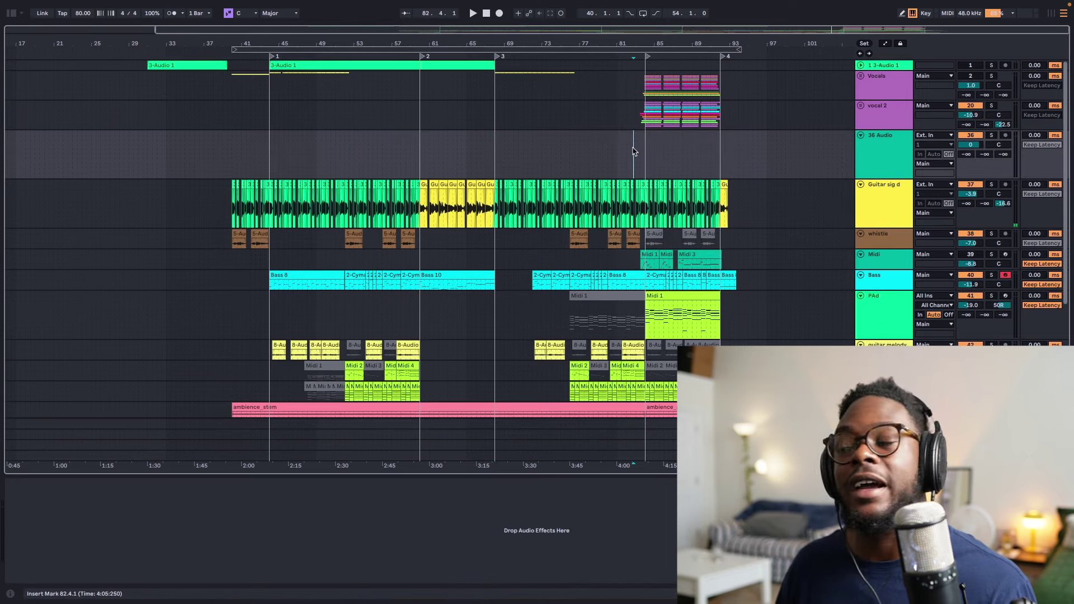
{"action": "key", "text": "space"}
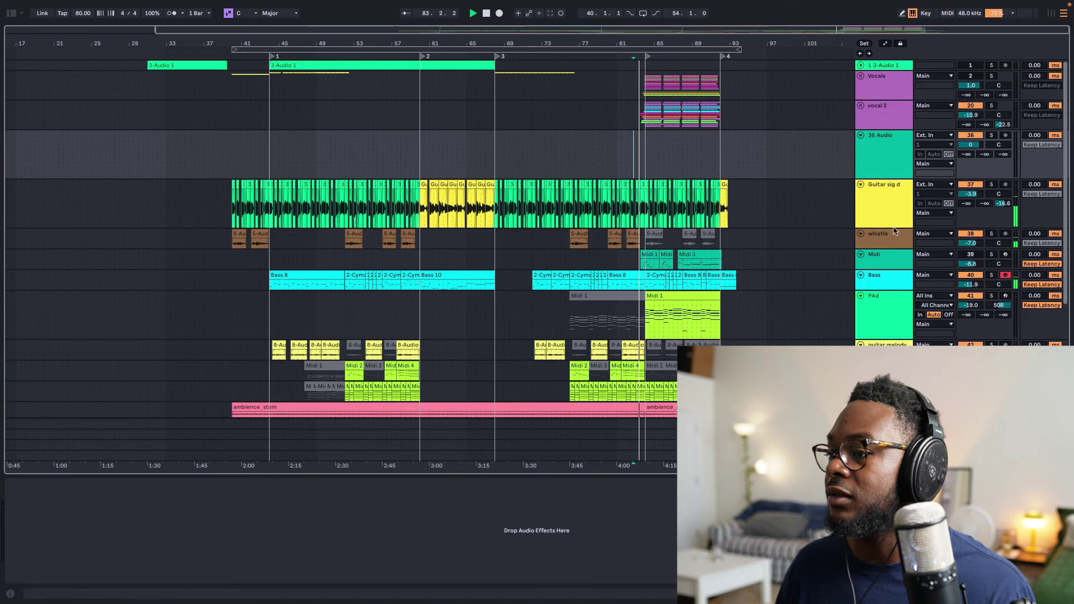
Step: Solo the vocal 2 group, unfold it, and look through its layered vocal tracks while they play
{"action": "left_click", "coordinate": [992, 106]}
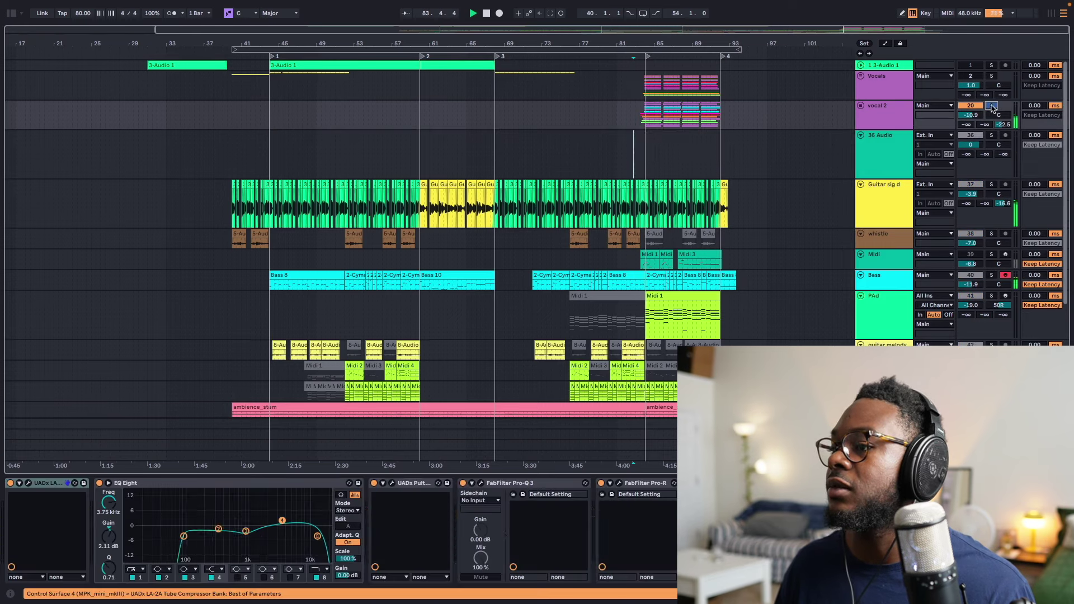
{"action": "left_click", "coordinate": [860, 105]}
{"action": "scroll", "coordinate": [827, 186], "scroll_direction": "down", "scroll_amount": 8}
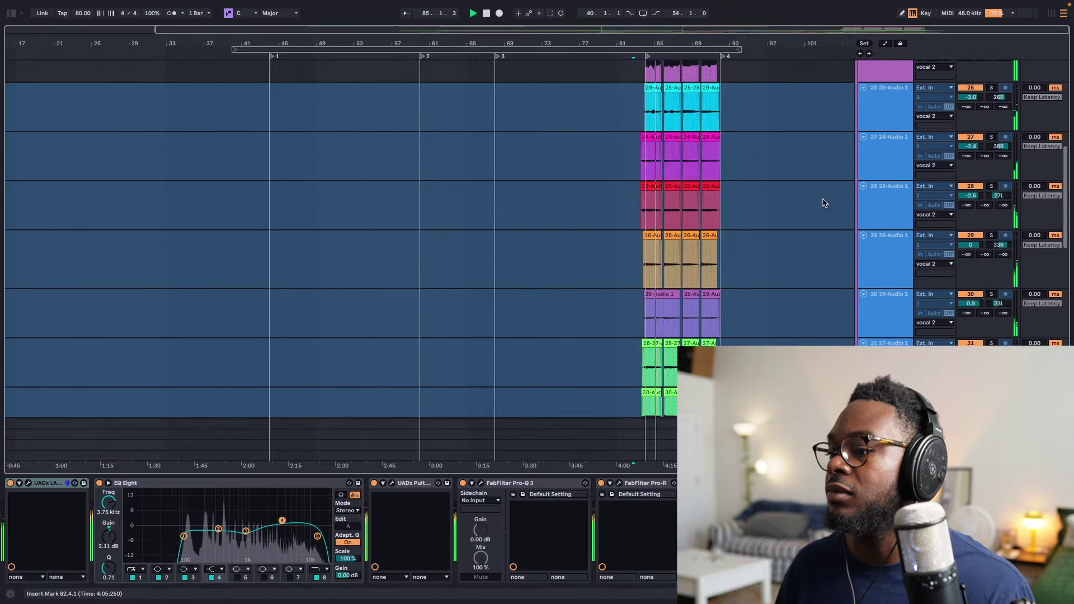
{"action": "scroll", "coordinate": [823, 203], "scroll_direction": "down", "scroll_amount": 5}
{"action": "scroll", "coordinate": [842, 224], "scroll_direction": "up", "scroll_amount": 8}
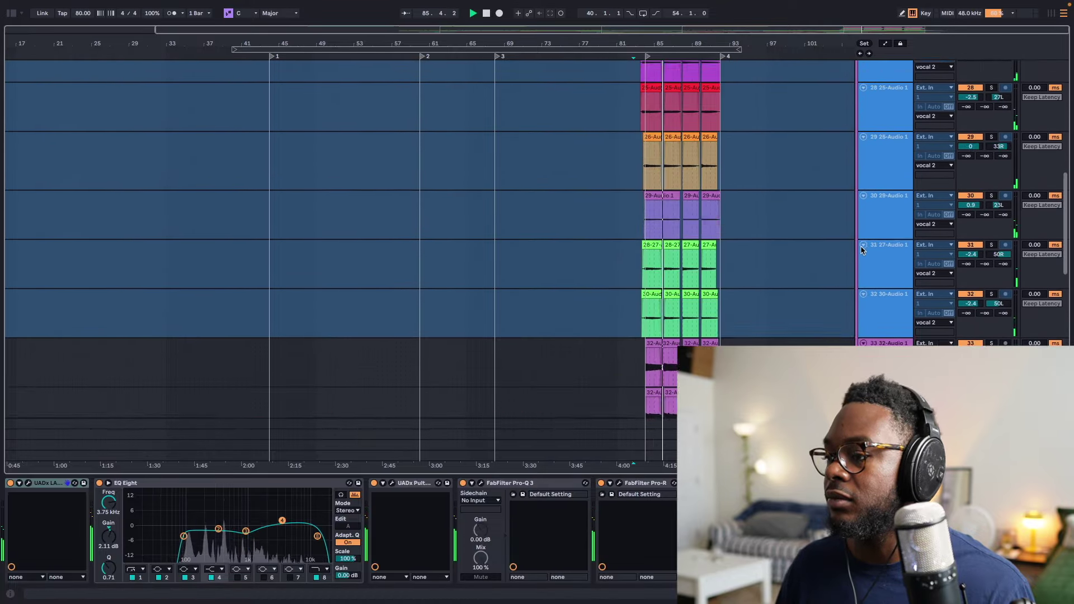
{"action": "scroll", "coordinate": [864, 235], "scroll_direction": "up", "scroll_amount": 3}
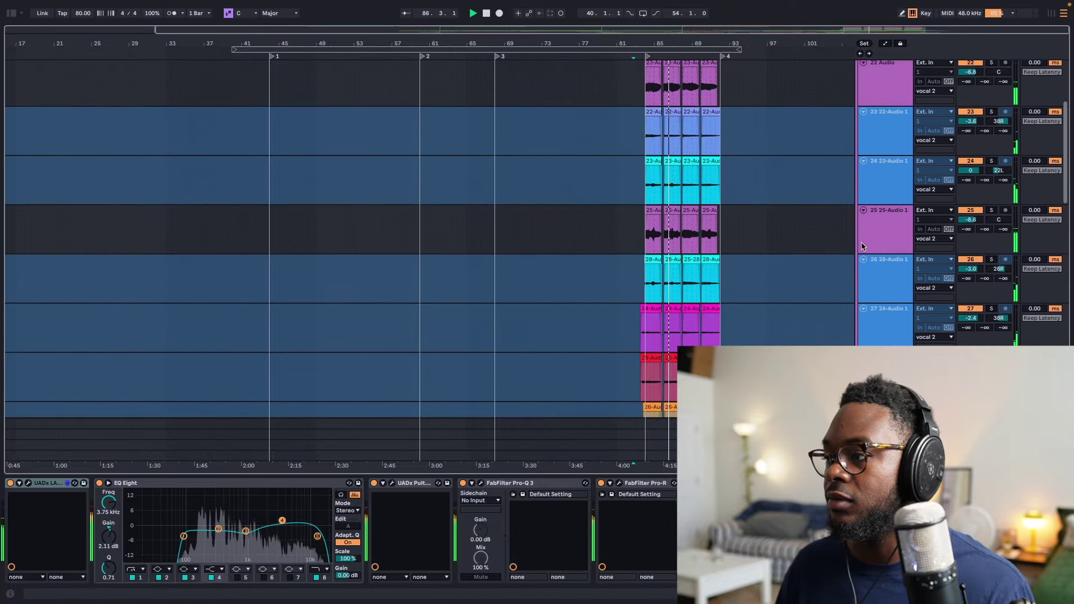
{"action": "scroll", "coordinate": [872, 196], "scroll_direction": "up", "scroll_amount": 4}
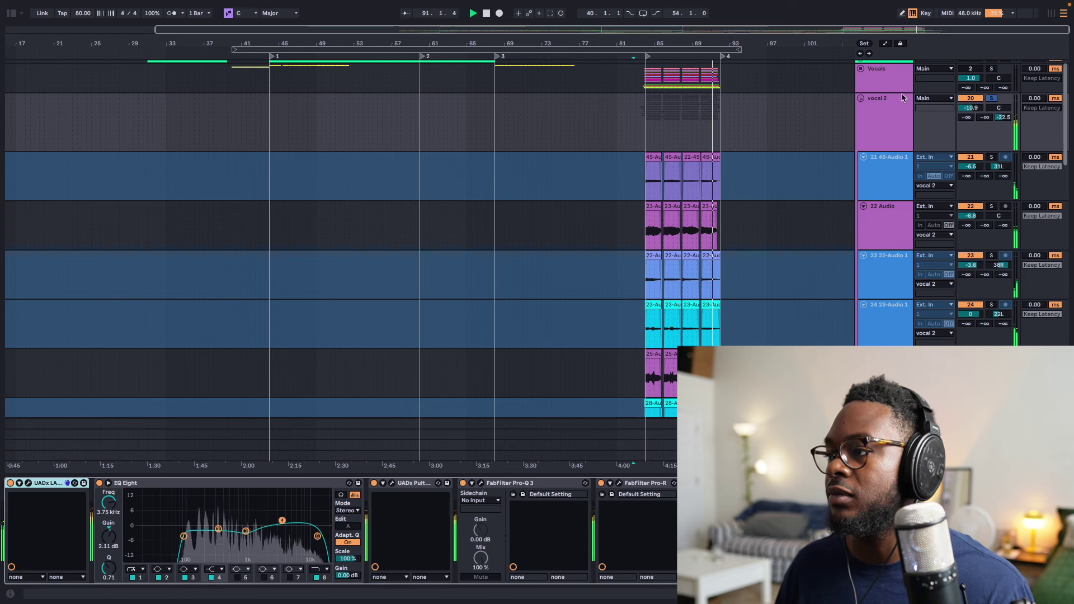
{"action": "key", "text": "space"}
Step: Display the vocal 2 group's devices and view the UADx LA-2A Tube Compressor, with its window placed clear of the device chain
{"action": "left_click", "coordinate": [889, 177]}
{"action": "left_click", "coordinate": [887, 113]}
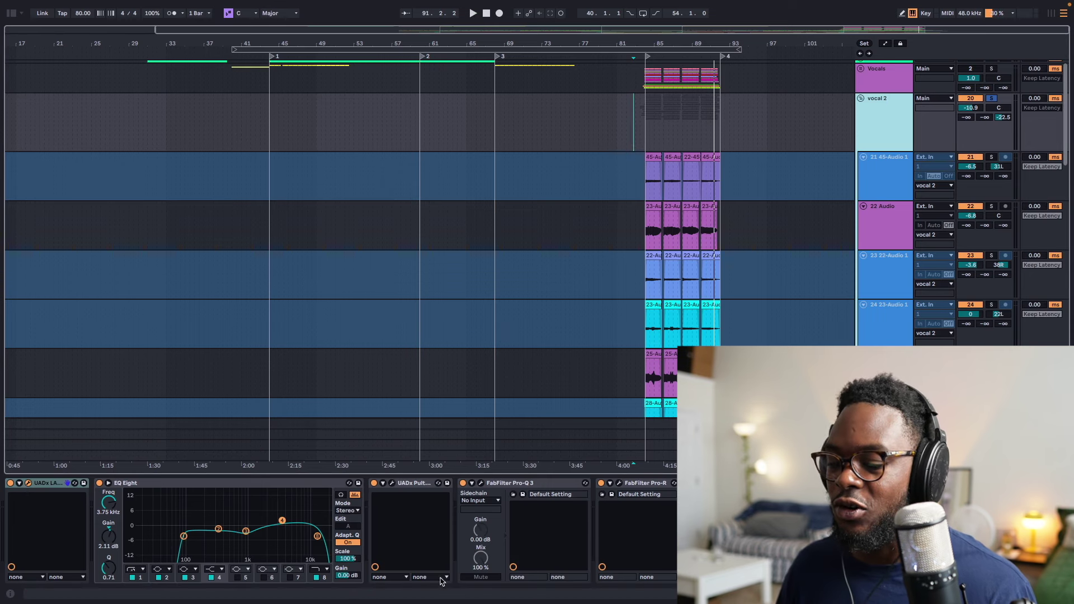
{"action": "key", "text": "super+alt+p"}
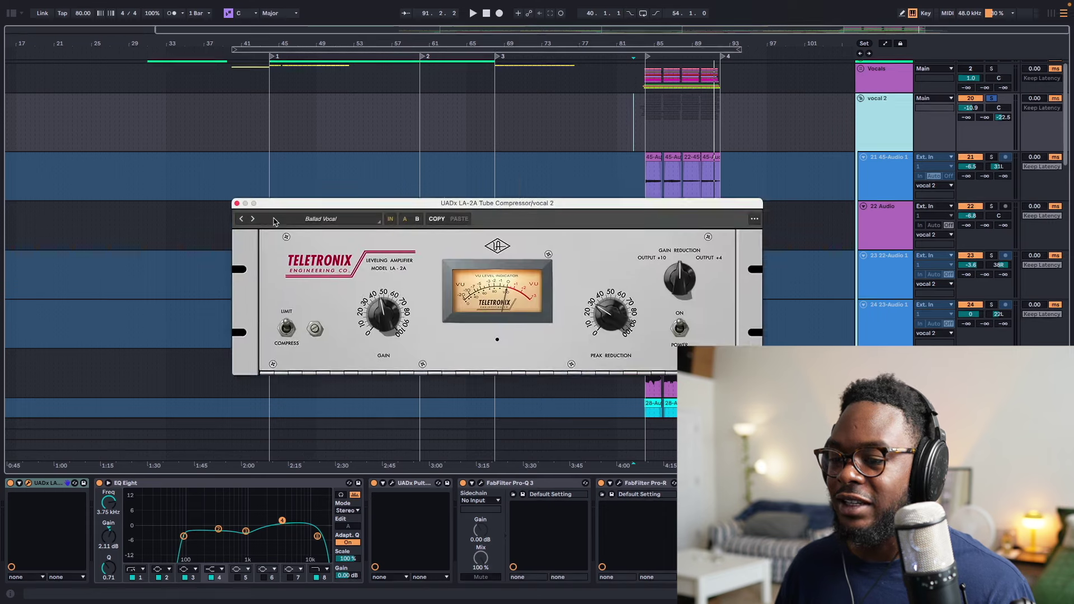
{"action": "left_click", "coordinate": [895, 291]}
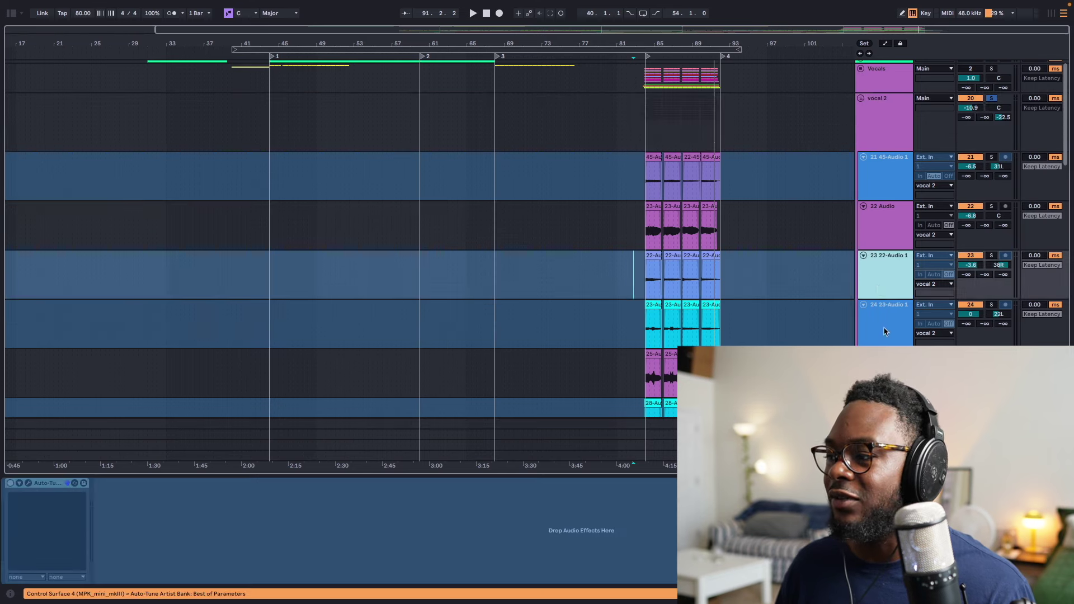
{"action": "left_click", "coordinate": [882, 331]}
{"action": "left_click", "coordinate": [884, 120]}
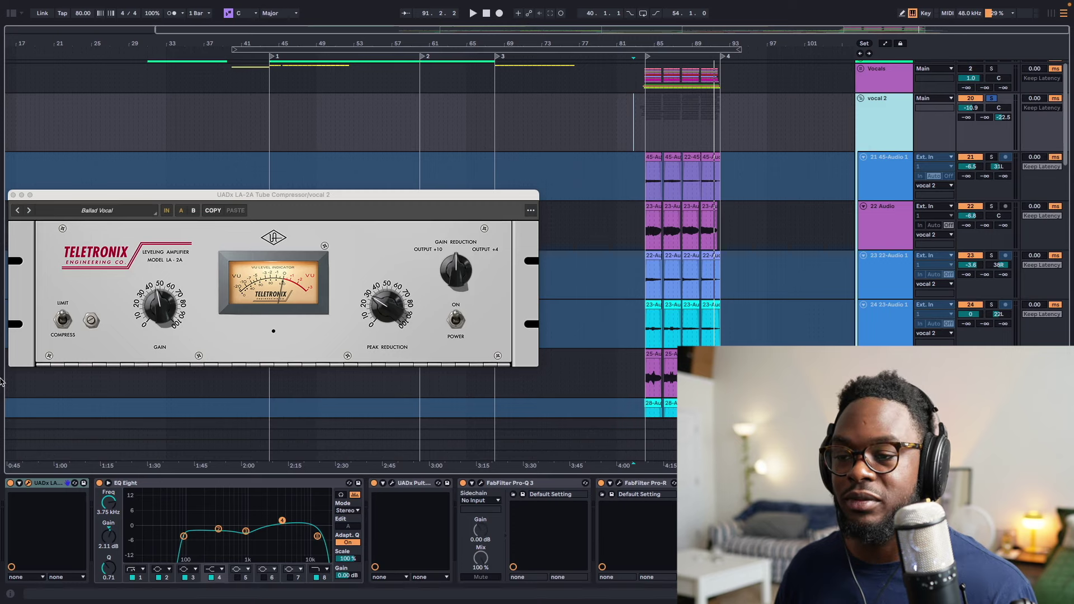
{"action": "left_click_drag", "start_coordinate": [177, 199], "coordinate": [216, 121]}
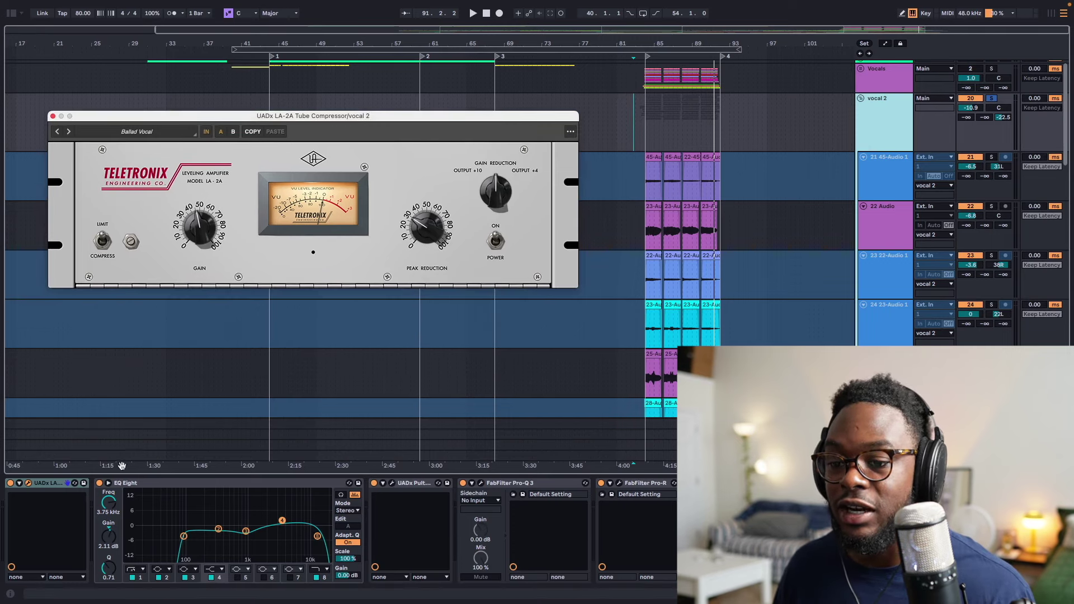
Step: Group all vocal 2 devices into a rack, play the vocals with the rack switched off, and ungroup it
{"action": "left_click", "coordinate": [65, 495]}
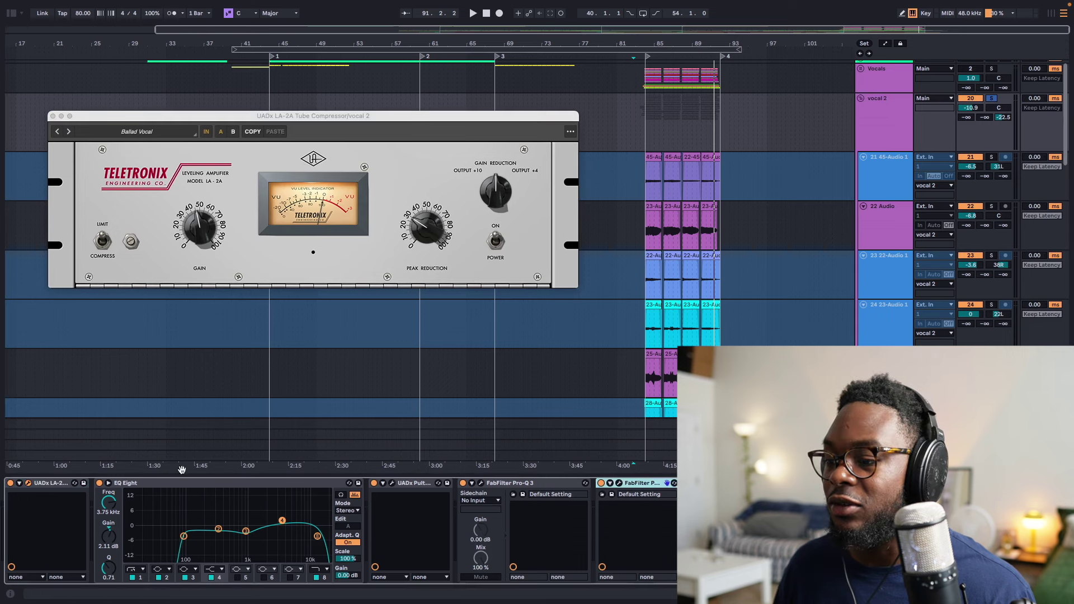
{"action": "key", "text": "ctrl+a"}
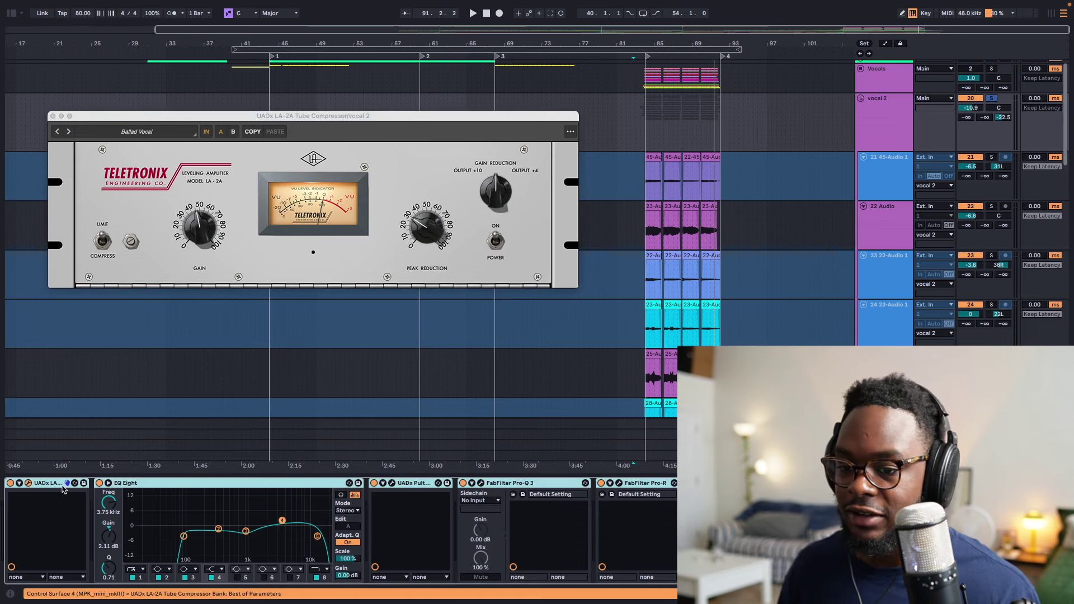
{"action": "key", "text": "ctrl+g"}
{"action": "left_click", "coordinate": [10, 482]}
{"action": "key", "text": "space"}
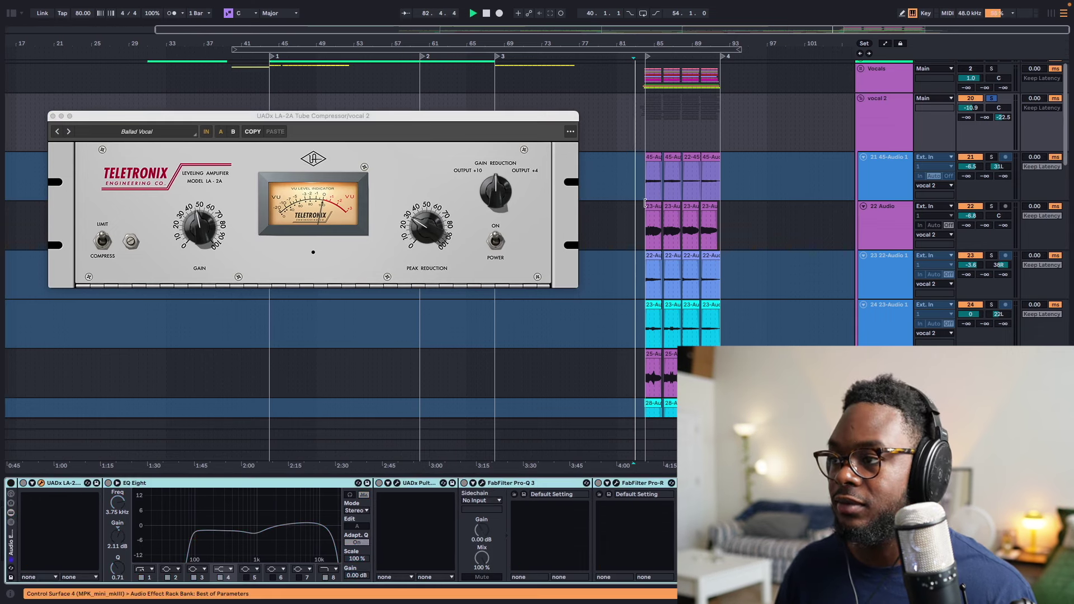
{"action": "left_click", "coordinate": [658, 158]}
{"action": "key", "text": "Up"}
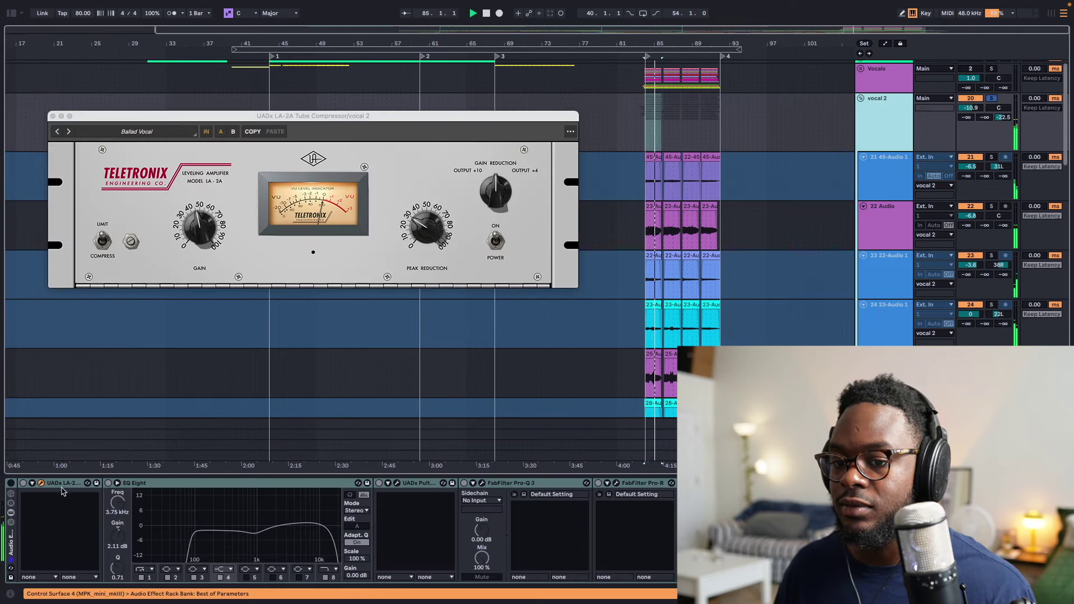
{"action": "left_click", "coordinate": [11, 484]}
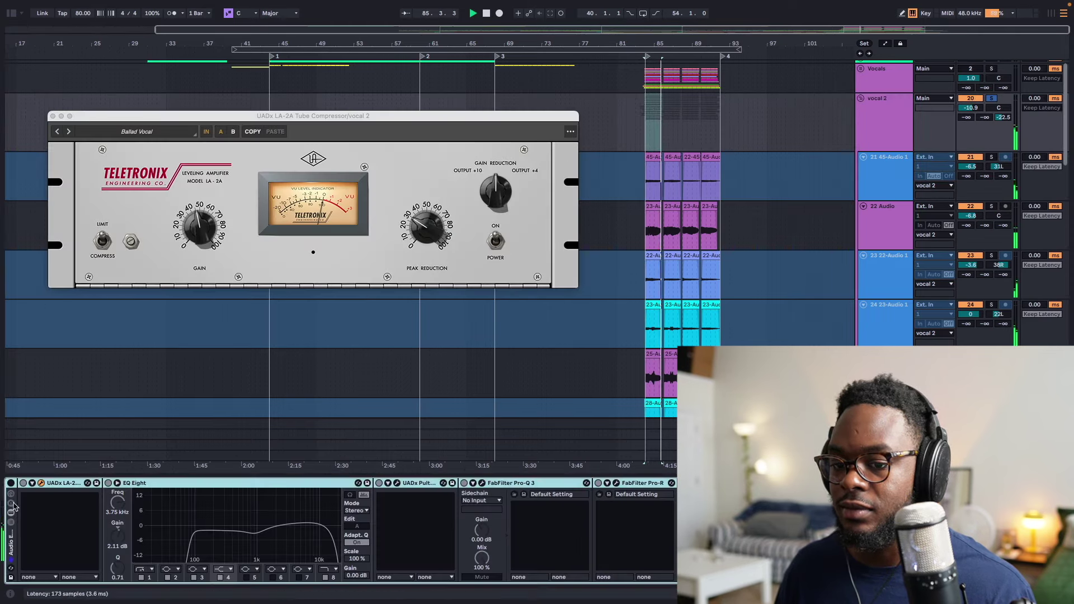
{"action": "right_click", "coordinate": [15, 543]}
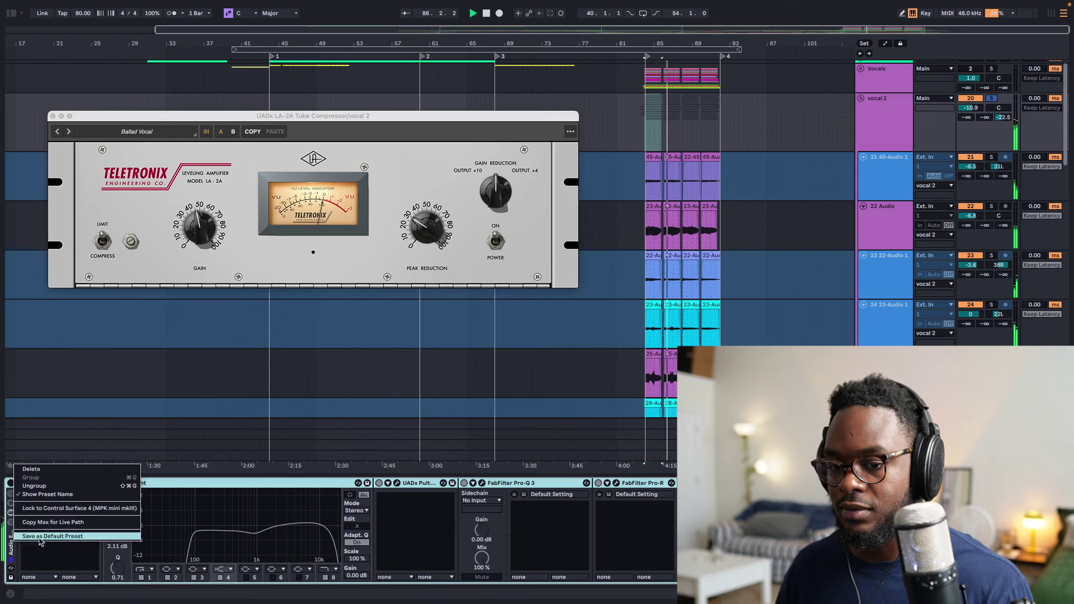
{"action": "left_click", "coordinate": [33, 486]}
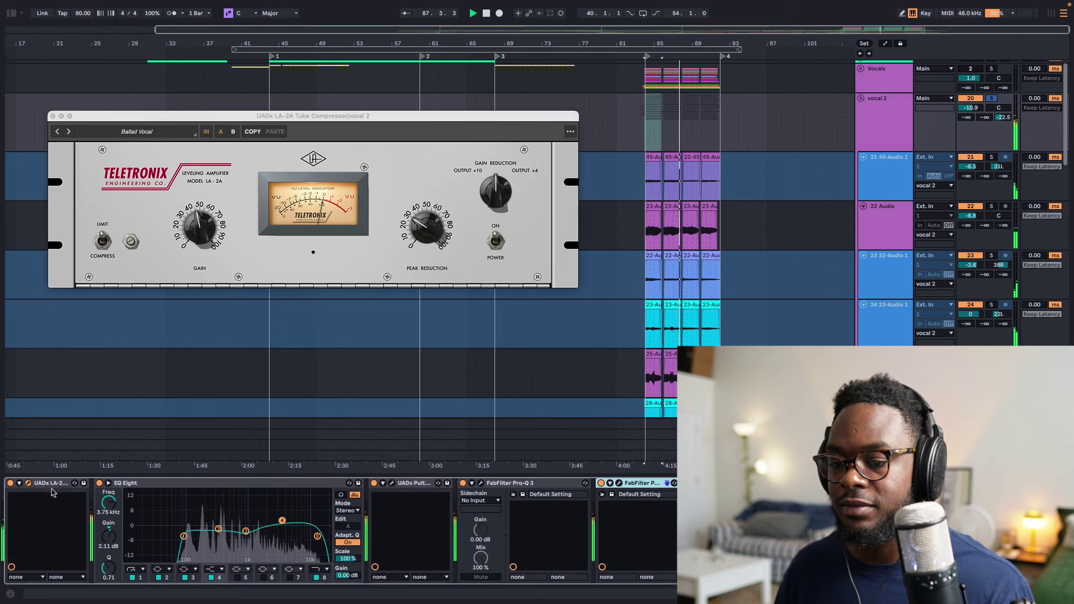
Step: Compare the vocals with EQ Eight bypassed and enabled, keeping the Pultec, Pro-Q 3 and Pro-R off
{"action": "key", "text": "space"}
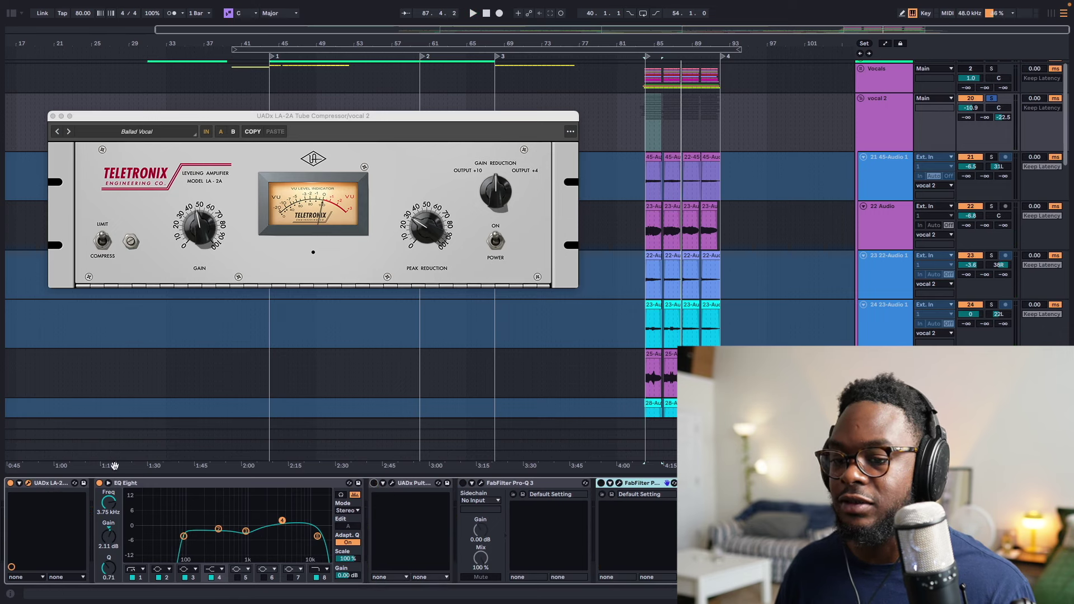
{"action": "left_click", "coordinate": [99, 483]}
{"action": "key", "text": "space"}
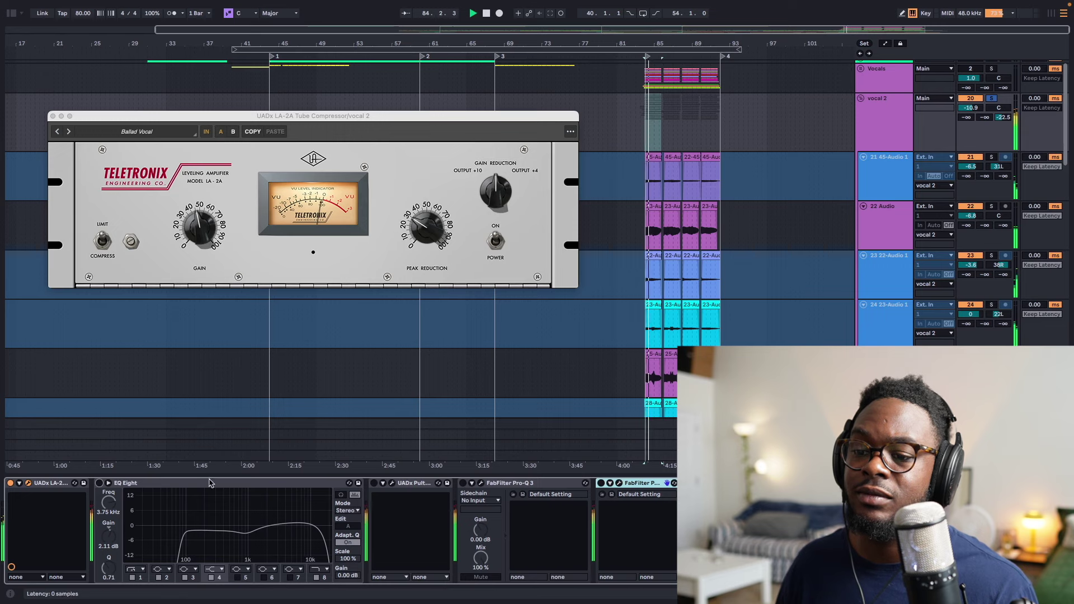
{"action": "left_click", "coordinate": [99, 483]}
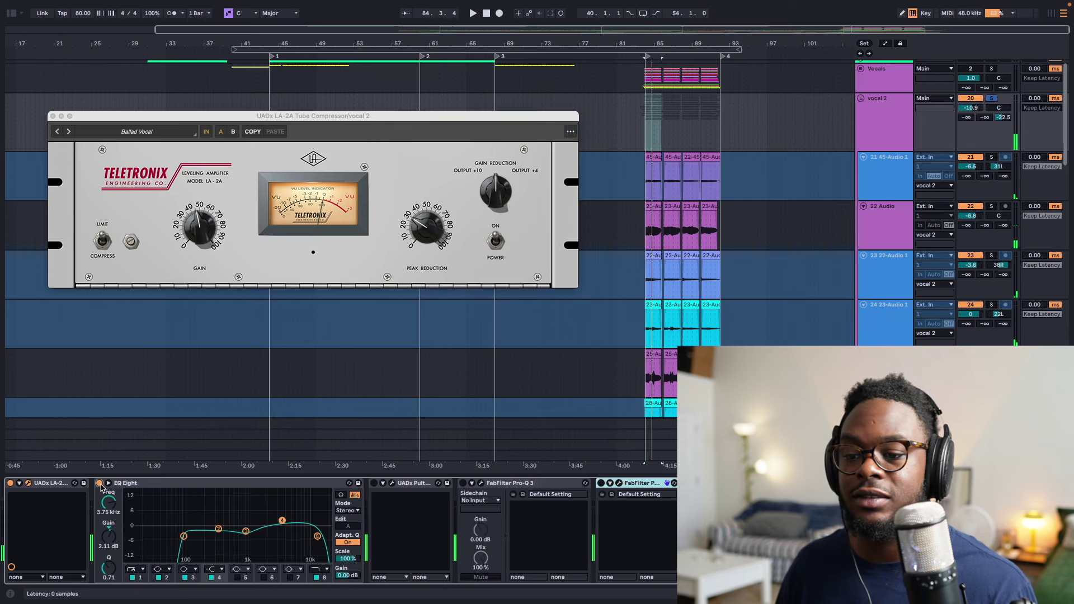
{"action": "key", "text": "space"}
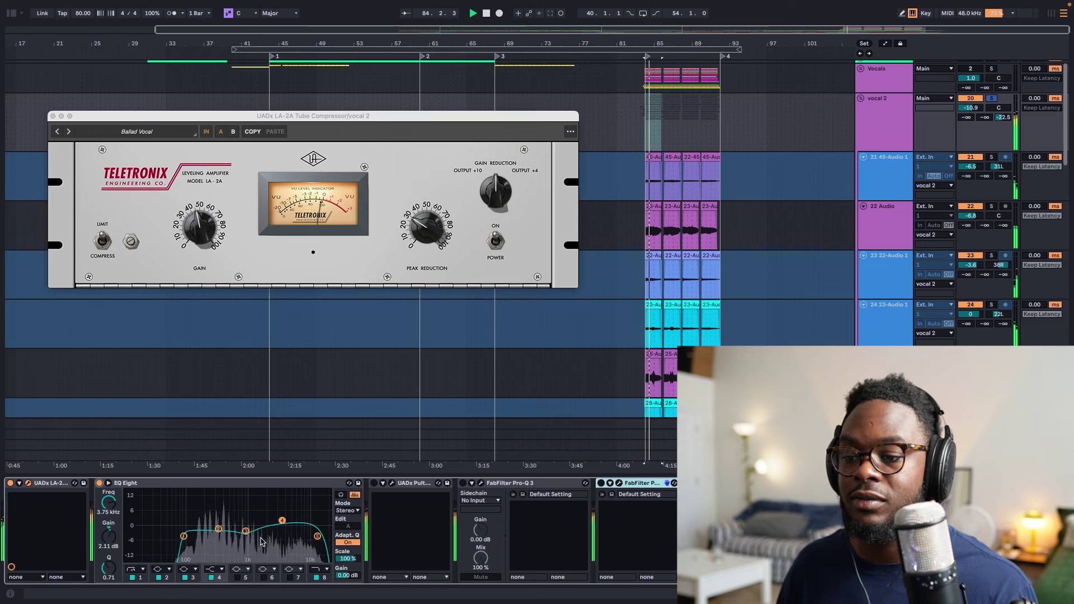
Step: Enable the UADx Pultec EQP-1A on the vocal 2 group and play the vocals with its window open
{"action": "left_click", "coordinate": [373, 483]}
{"action": "key", "text": "space"}
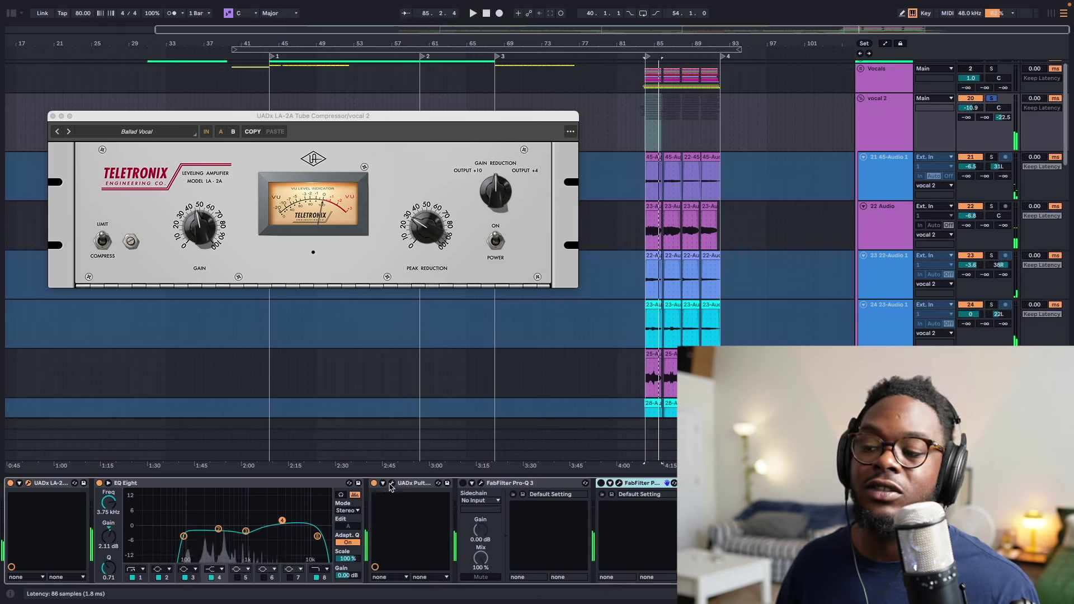
{"action": "left_click", "coordinate": [391, 483]}
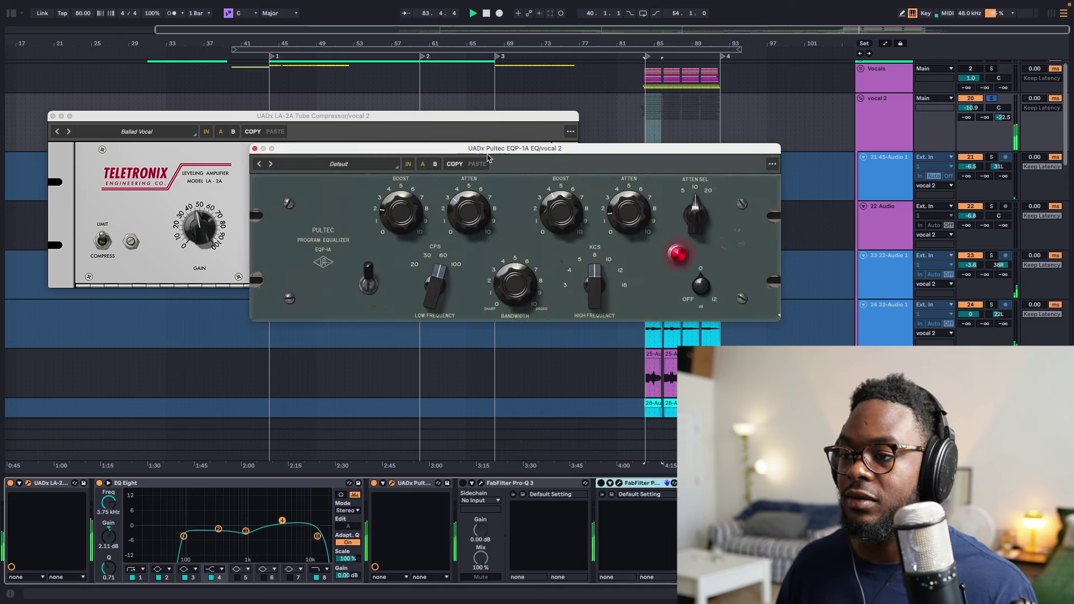
{"action": "key", "text": "space"}
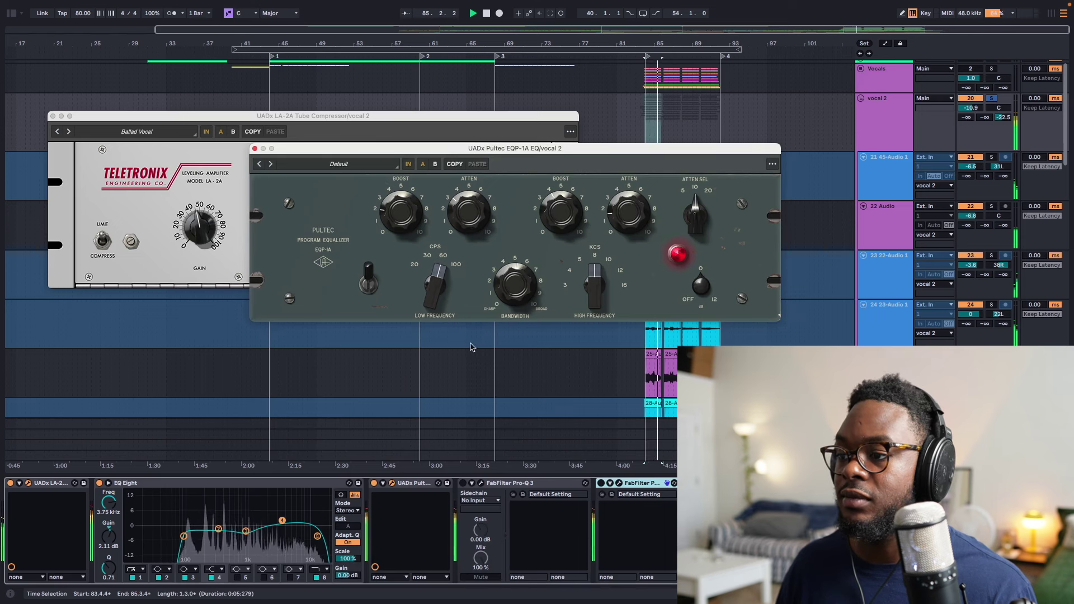
Step: Enable FabFilter Pro-Q 3 on the vocal 2 group, review its narrow cuts during playback, and close its window
{"action": "left_click", "coordinate": [460, 484]}
{"action": "key", "text": "space"}
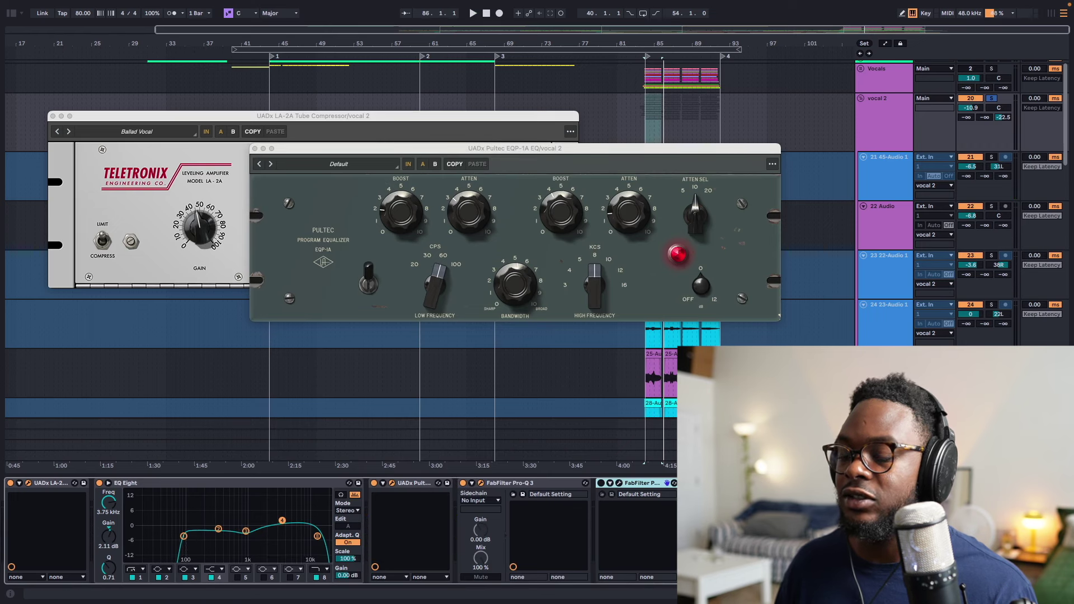
{"action": "left_click", "coordinate": [481, 483]}
{"action": "left_click_drag", "start_coordinate": [469, 170], "coordinate": [468, 109]}
{"action": "mouse_move", "coordinate": [372, 257]}
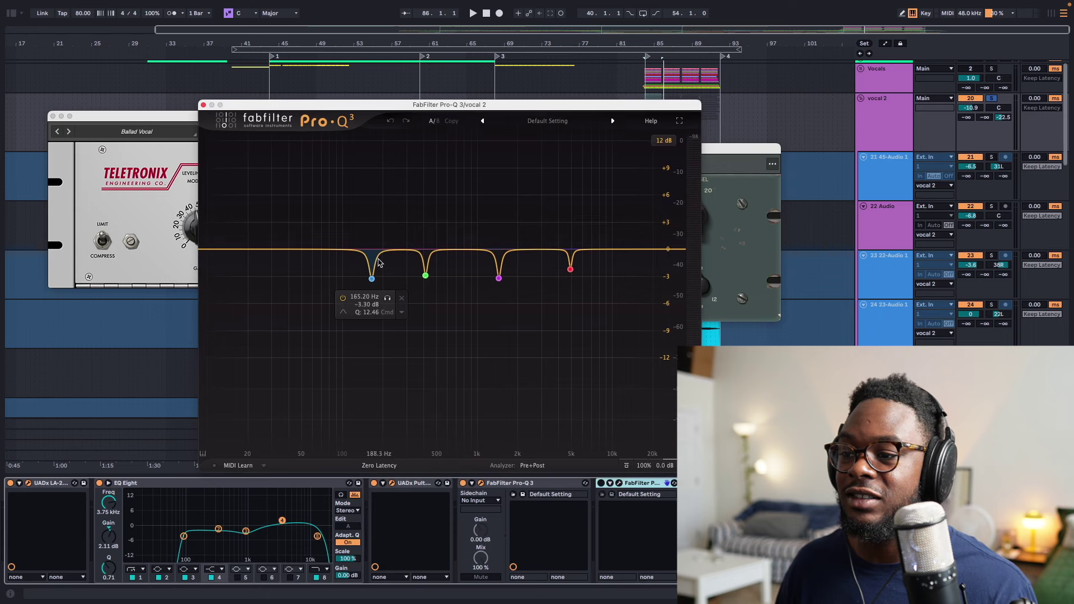
{"action": "key", "text": "space"}
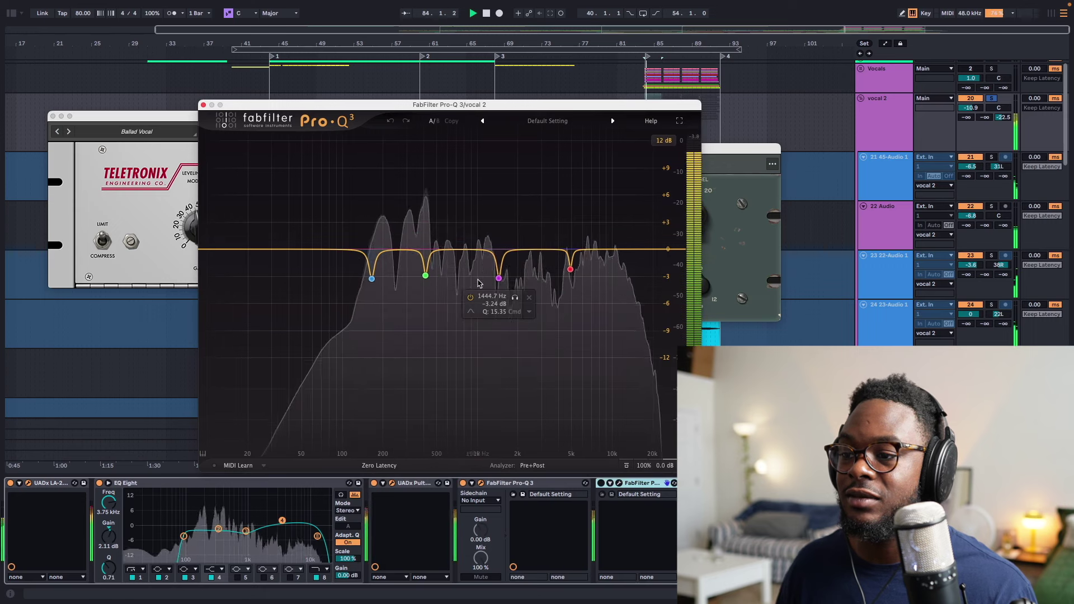
{"action": "left_click", "coordinate": [204, 106]}
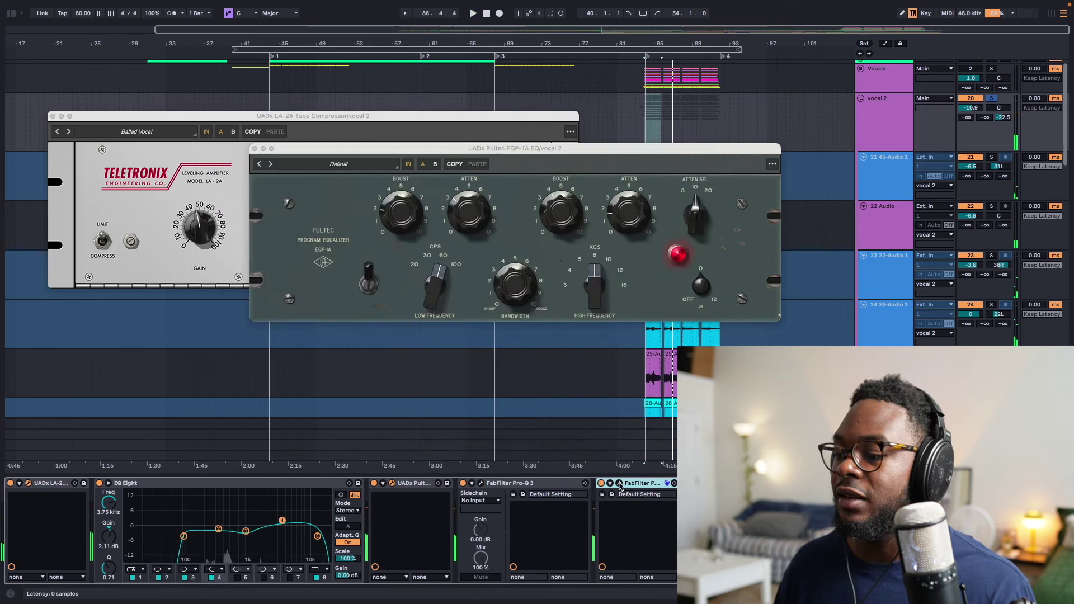
Step: Open FabFilter Pro-R on the vocal 2 group and audition the vocals through its reverb settings
{"action": "left_click", "coordinate": [667, 483]}
{"action": "left_click_drag", "start_coordinate": [597, 294], "coordinate": [492, 73]}
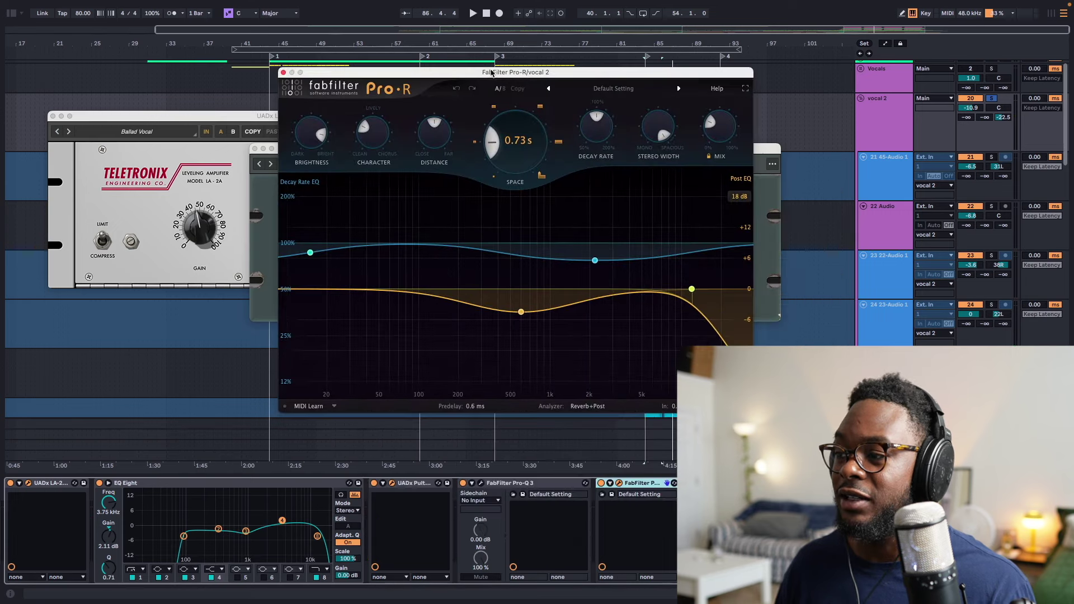
{"action": "key", "text": "space"}
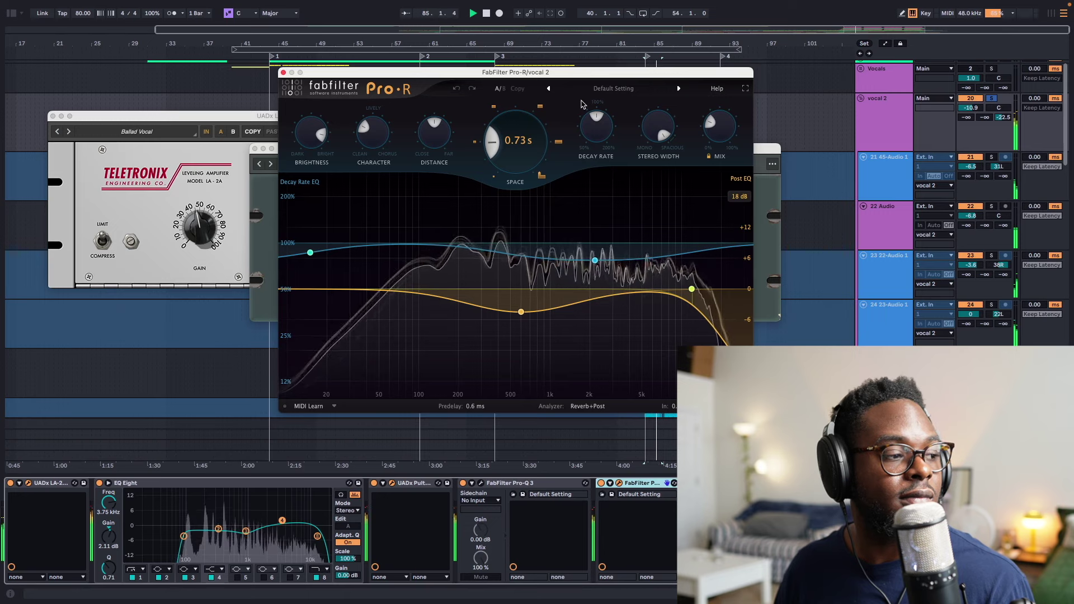
{"action": "key", "text": "space"}
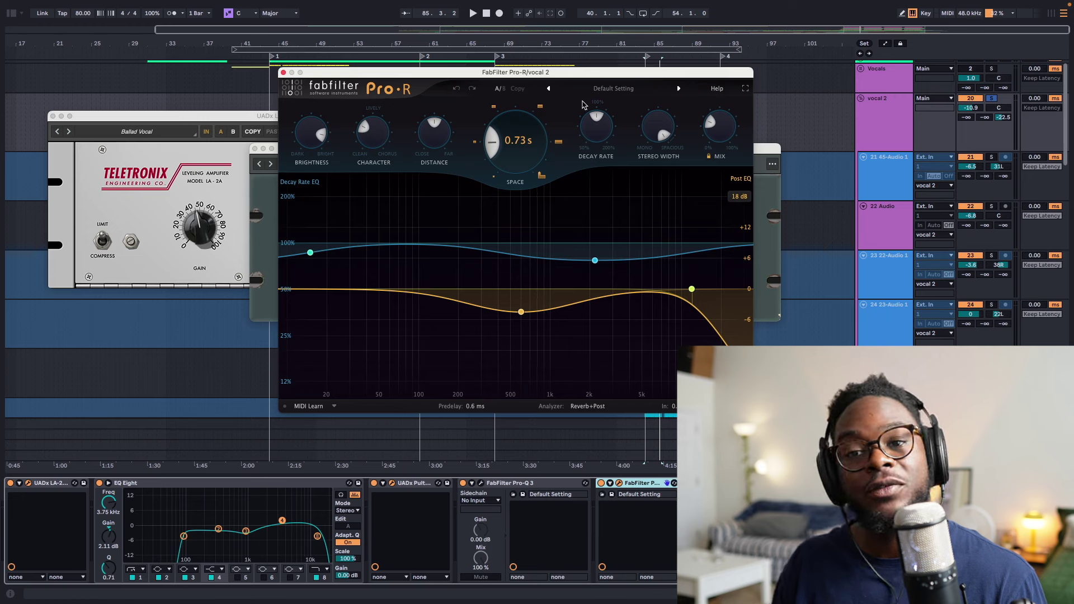
Step: Close the Pro-R, Pultec and LA-2A windows and play the vocals briefly
{"action": "left_click", "coordinate": [283, 73]}
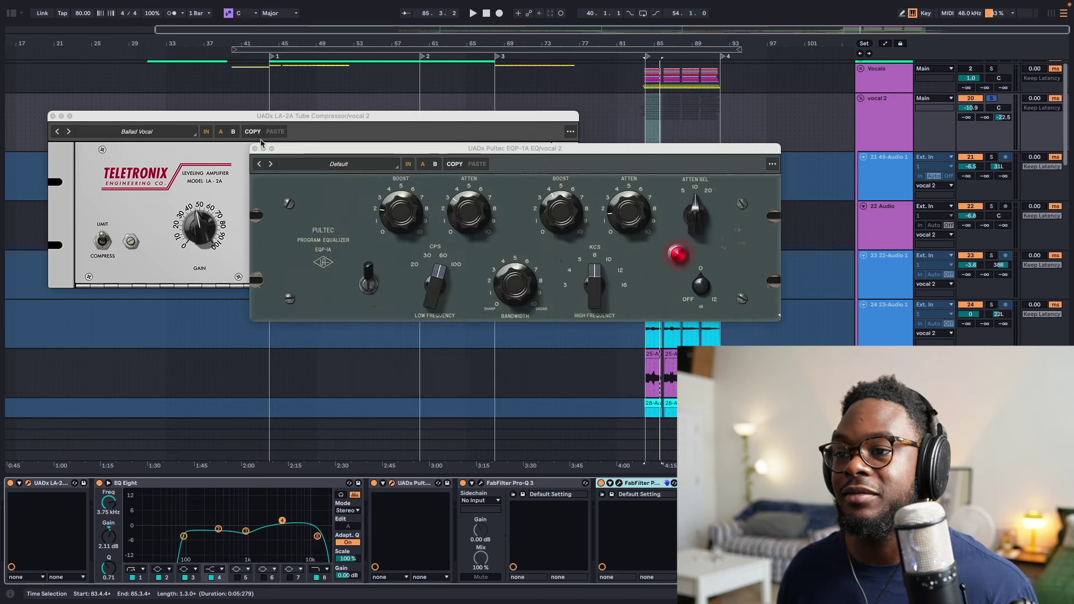
{"action": "left_click", "coordinate": [255, 148]}
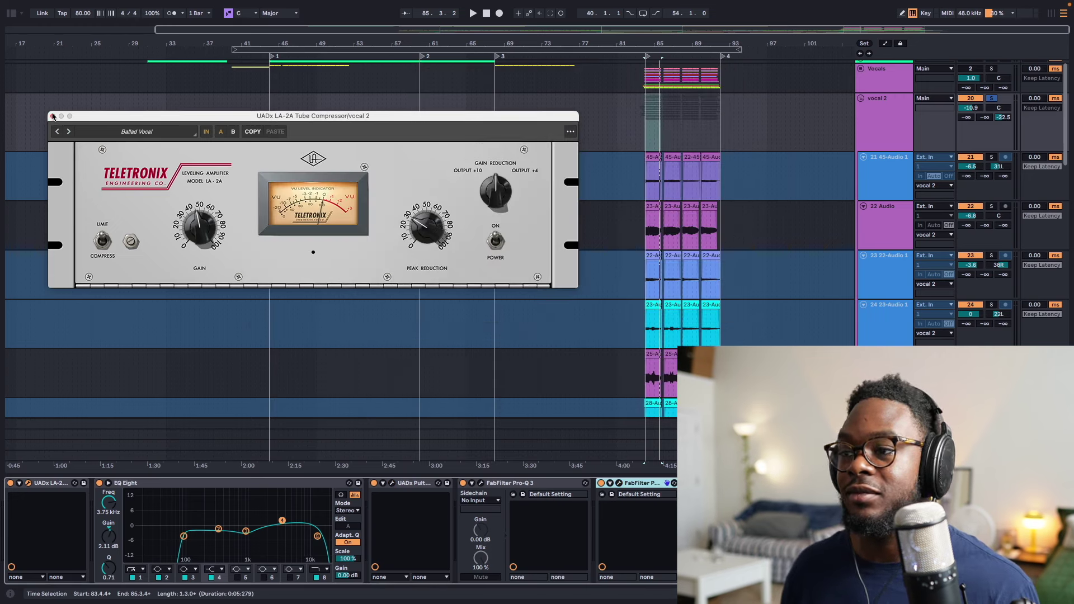
{"action": "key", "text": "space"}
Step: Open Dist TUBE-CULTURE on the C-Saturation return, audition the vocals through it, and close its window
{"action": "left_click", "coordinate": [653, 445]}
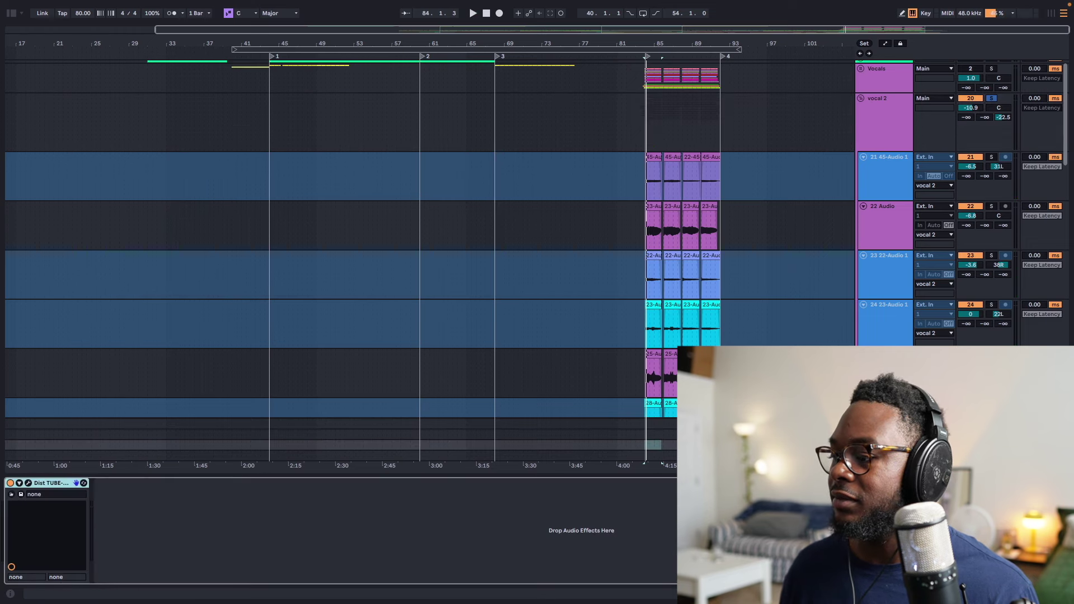
{"action": "key", "text": "Up"}
{"action": "key", "text": "Down"}
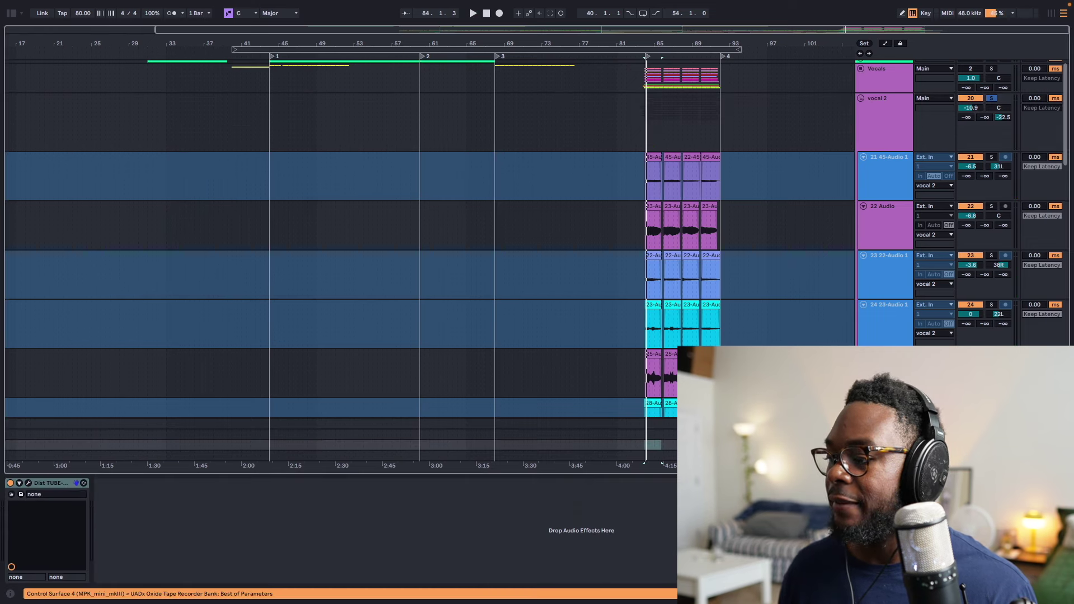
{"action": "left_click", "coordinate": [28, 483]}
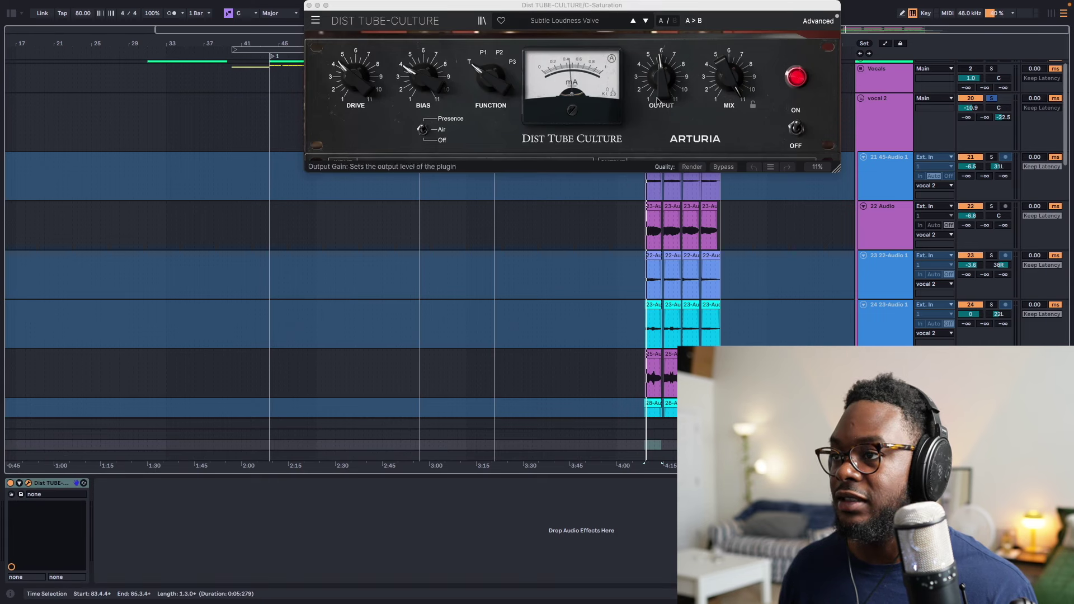
{"action": "key", "text": "space"}
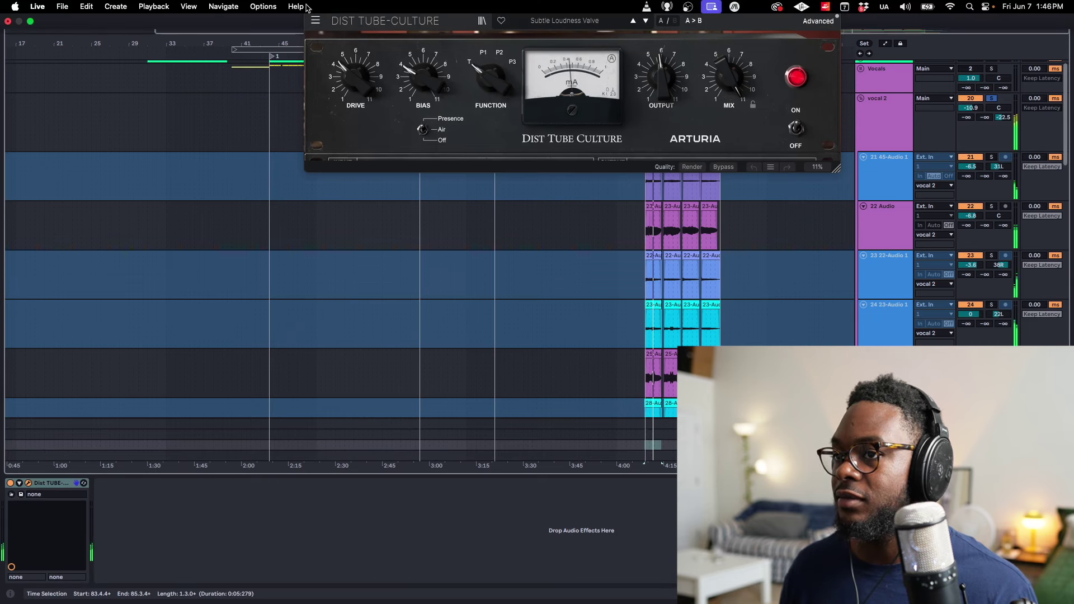
{"action": "left_click", "coordinate": [309, 5]}
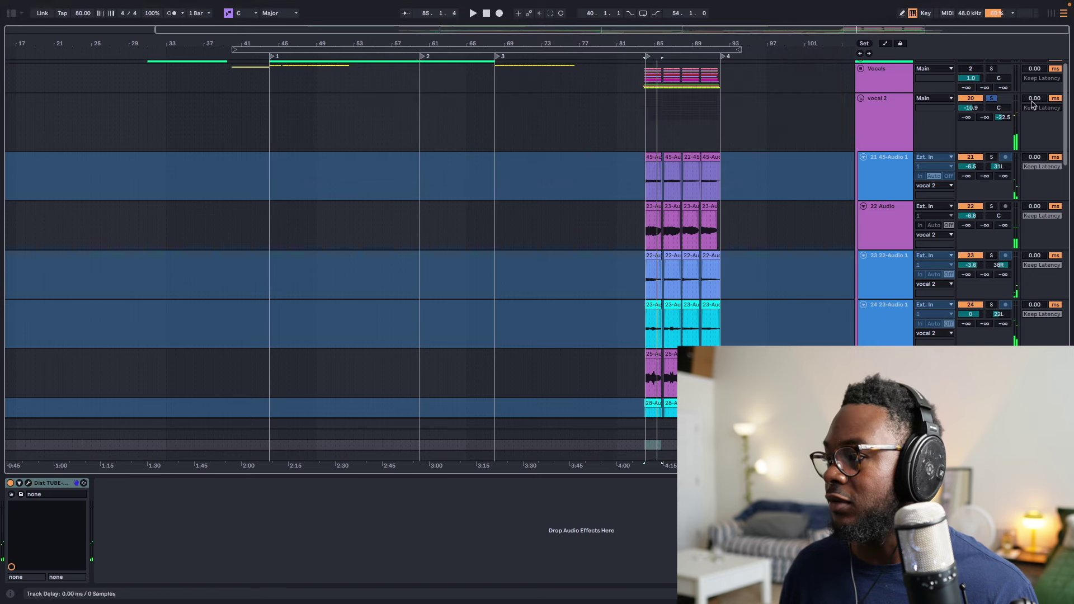
Step: Open SSLComp Stereo on the Main track, play the vocals while watching its compression, then close it and stop playback
{"action": "left_click", "coordinate": [324, 455]}
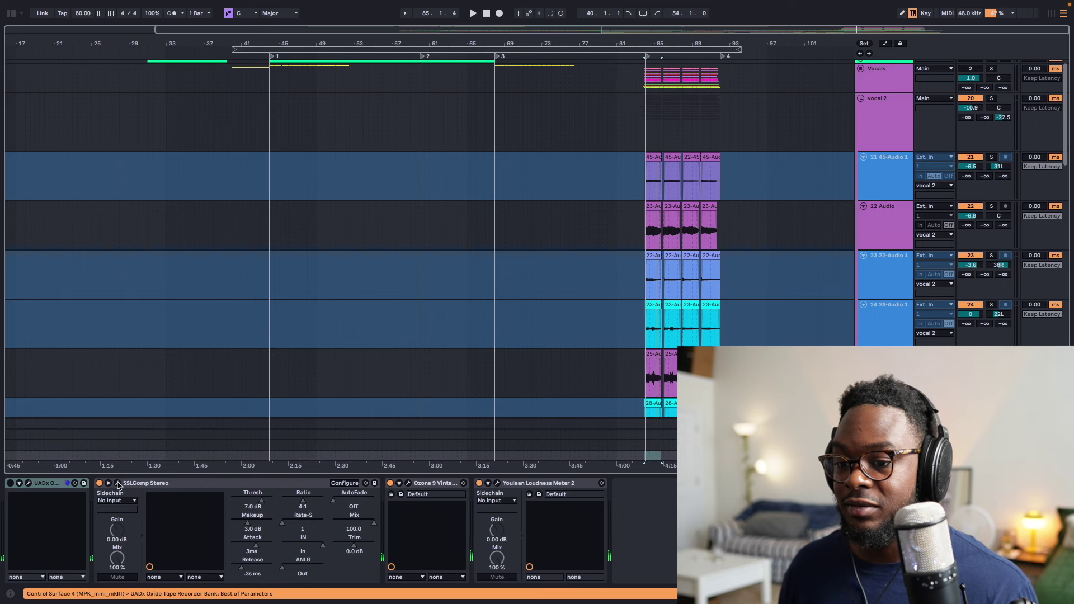
{"action": "key", "text": "ctrl+alt+p"}
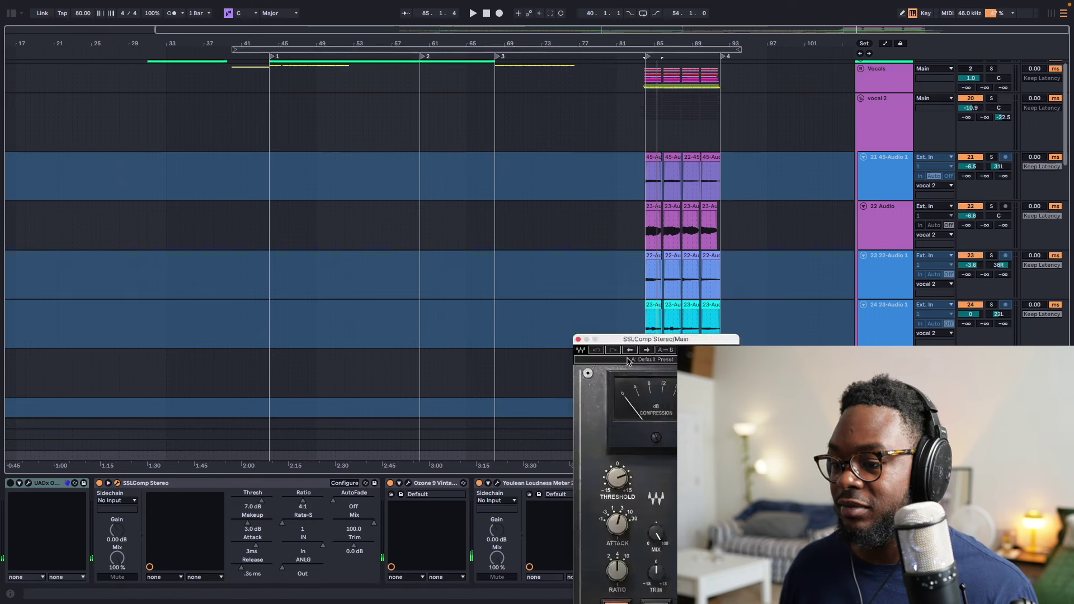
{"action": "key", "text": "space"}
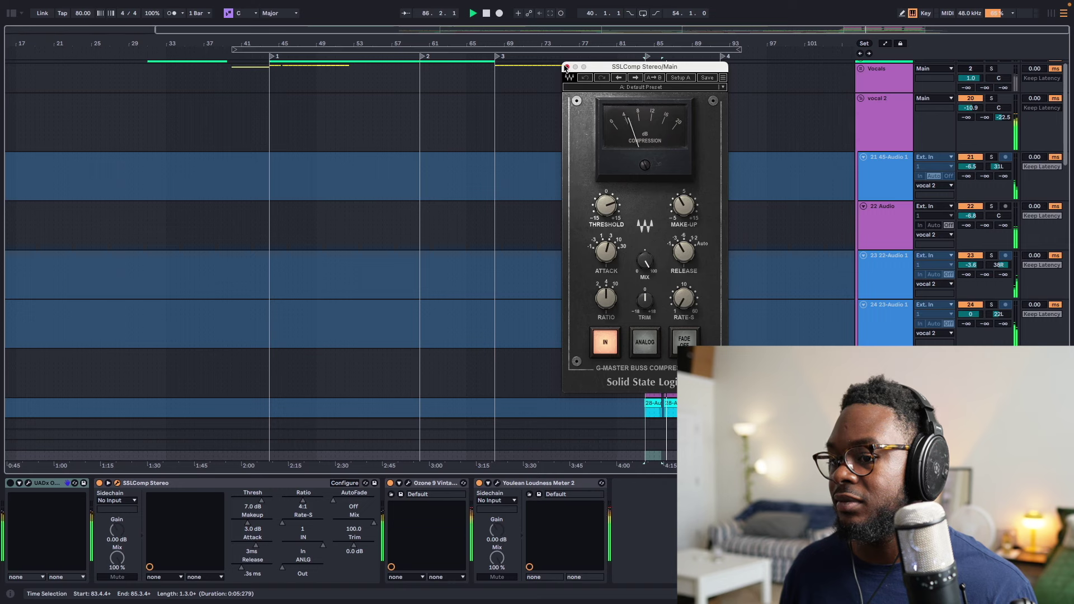
{"action": "left_click", "coordinate": [566, 67]}
{"action": "key", "text": "space"}
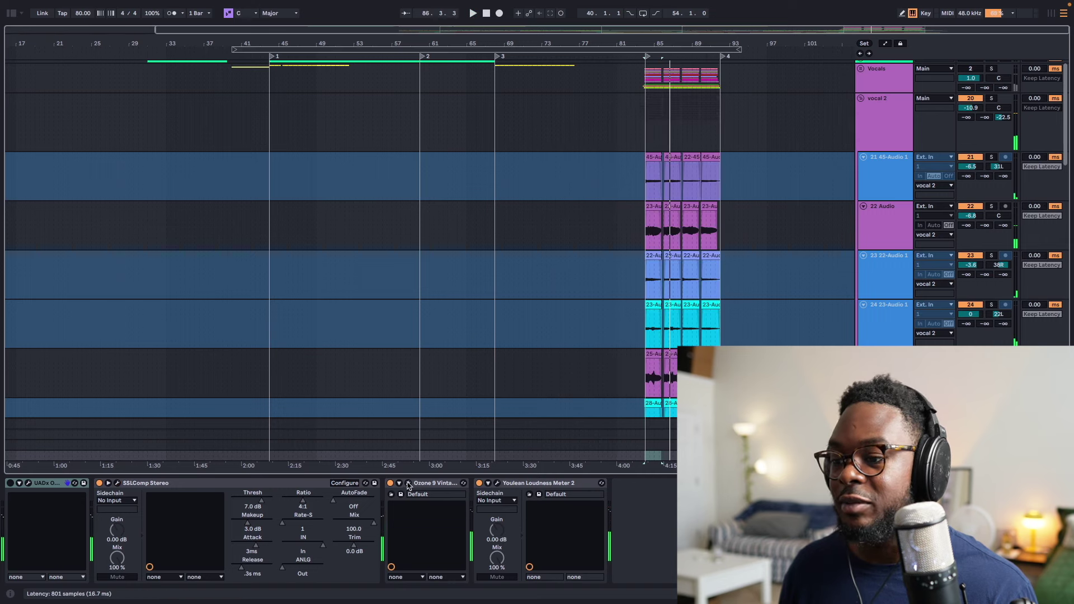
Step: Open Ozone 9 Vintage Limiter on the Main track, audition the vocals through its limiting, and close its window
{"action": "left_click", "coordinate": [407, 483]}
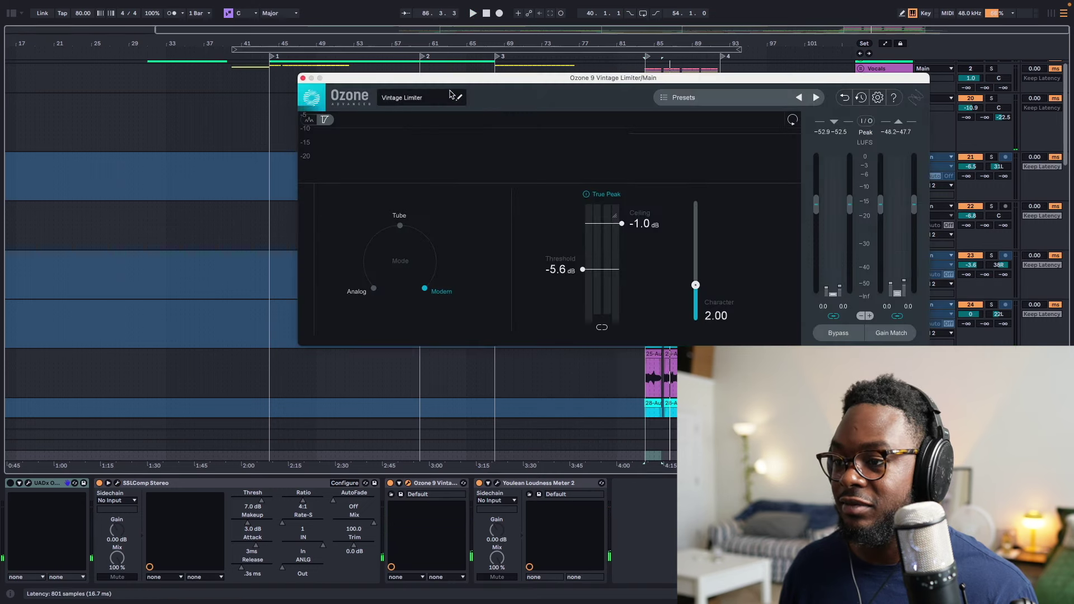
{"action": "key", "text": "space"}
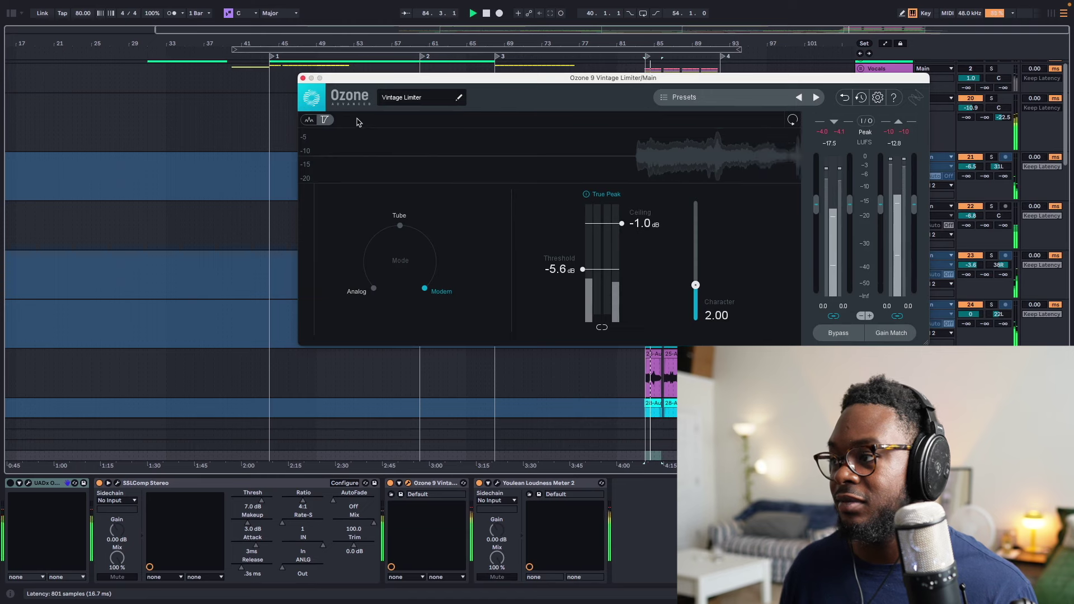
{"action": "left_click", "coordinate": [302, 78]}
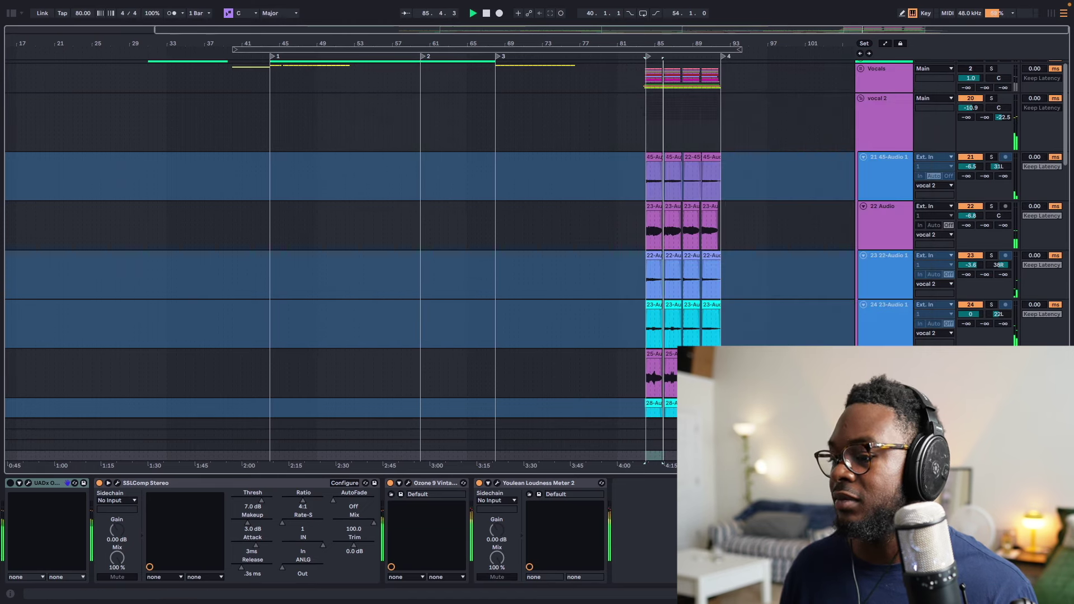
Step: Hide the device view, solo the ambience_stem track, and play its clip from bar 84
{"action": "key", "text": "ctrl+alt+l"}
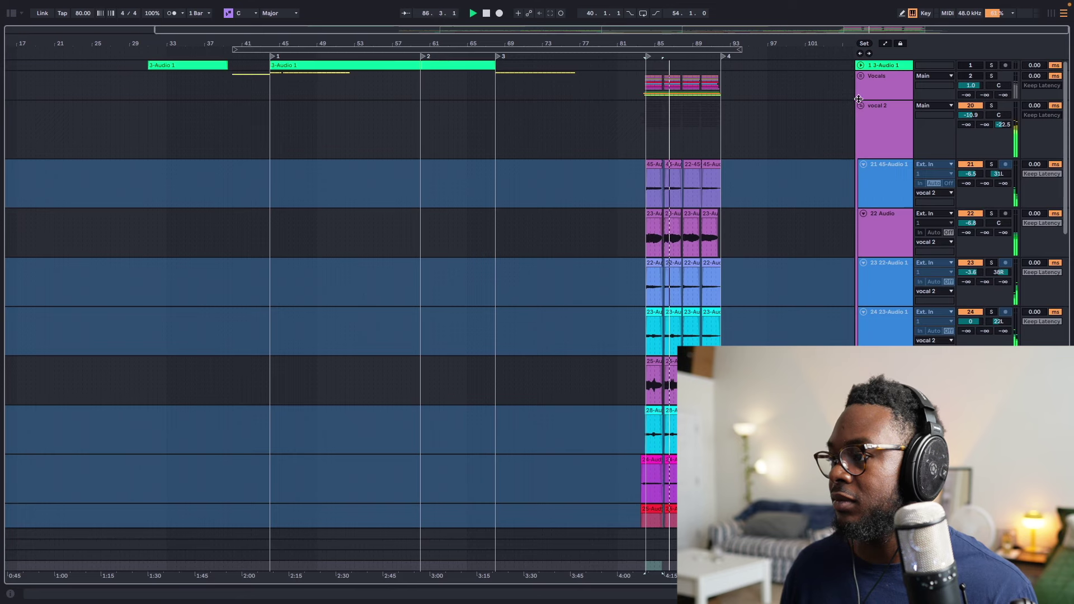
{"action": "scroll", "coordinate": [752, 187], "scroll_direction": "down", "scroll_amount": 10}
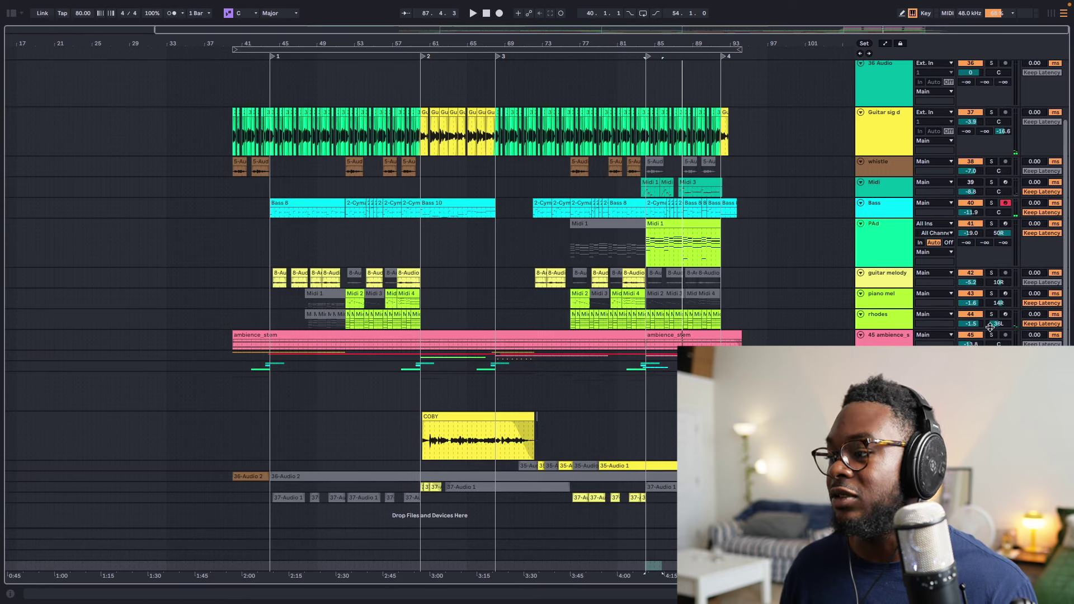
{"action": "left_click", "coordinate": [991, 335]}
{"action": "left_click", "coordinate": [700, 338]}
{"action": "key", "text": "space"}
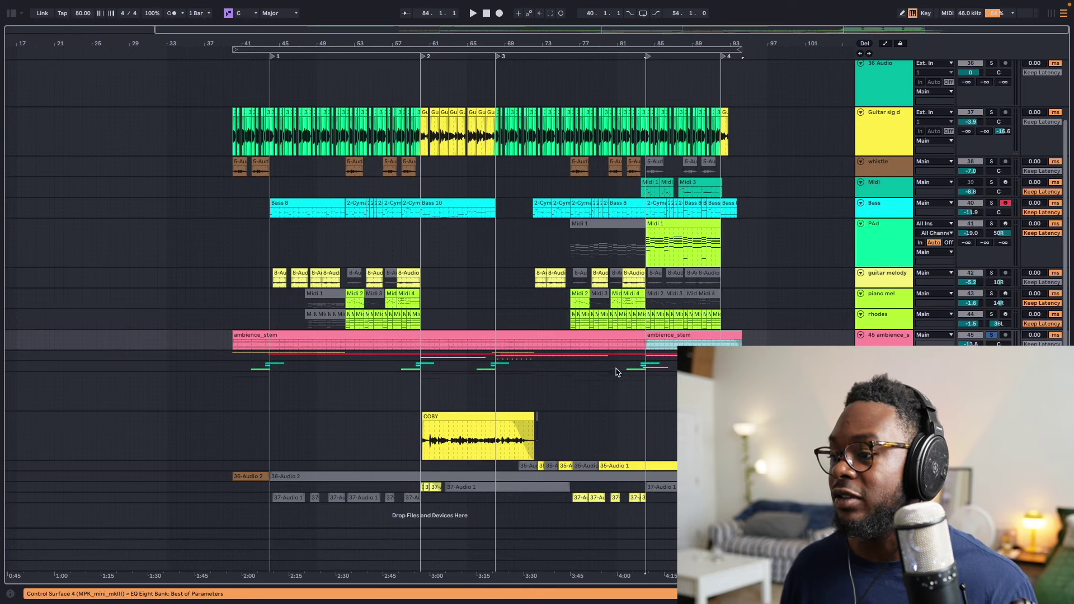
{"action": "key", "text": "space"}
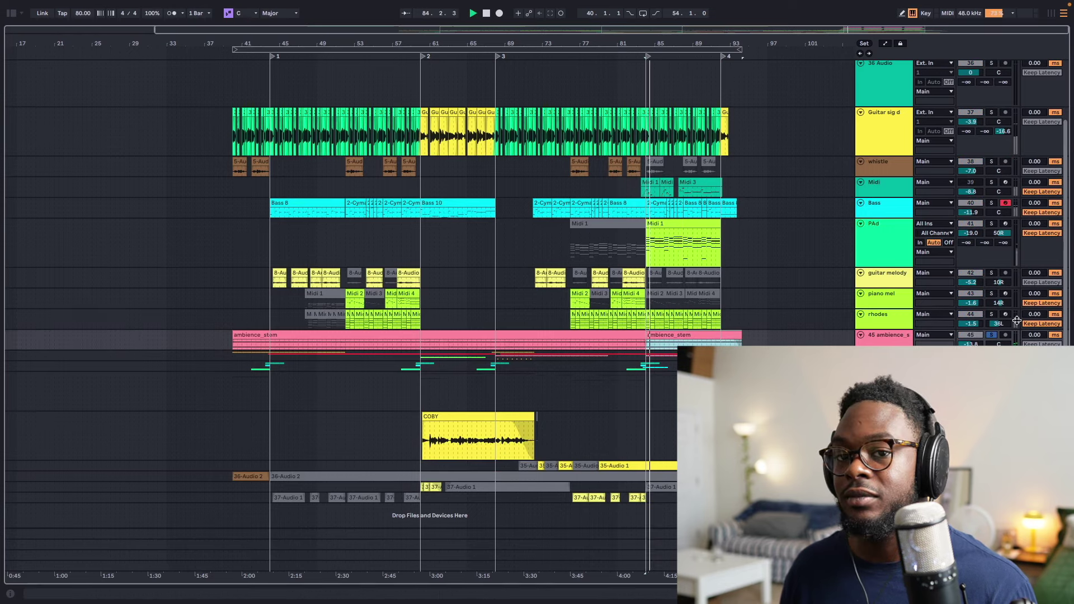